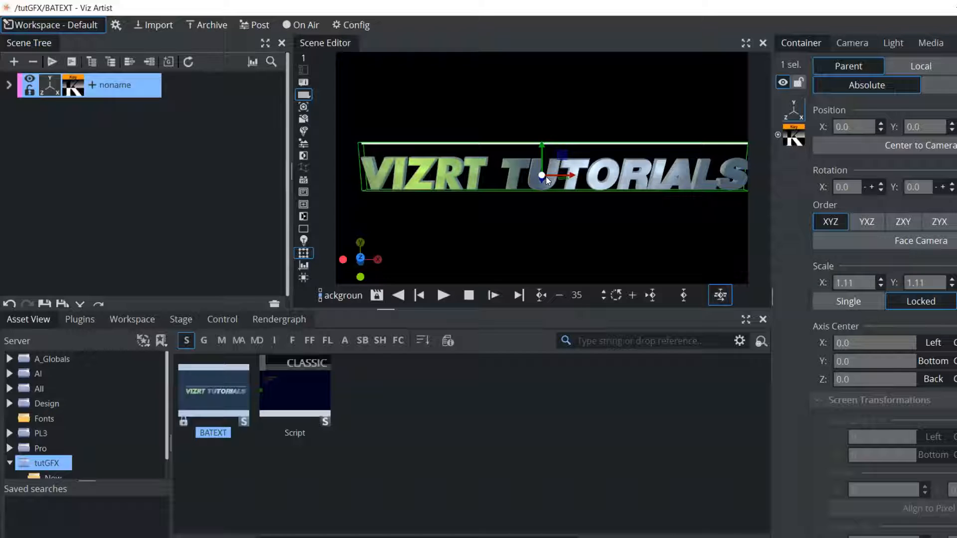
# - Open the BATEXT scene's rendering settings and switch the render engine to Classic and back to Viz Engine Renderer
pyautogui.click(25, 118)
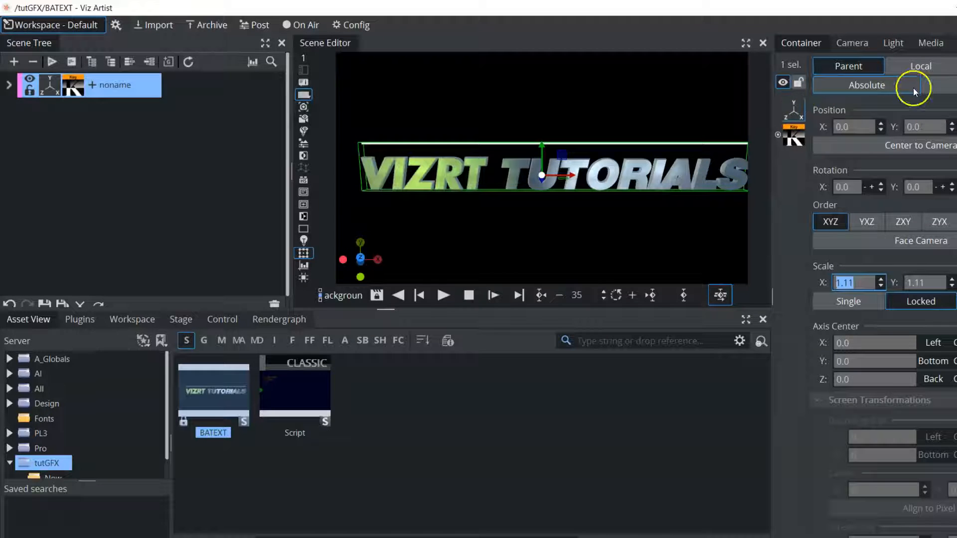
pyautogui.click(932, 42)
pyautogui.click(755, 112)
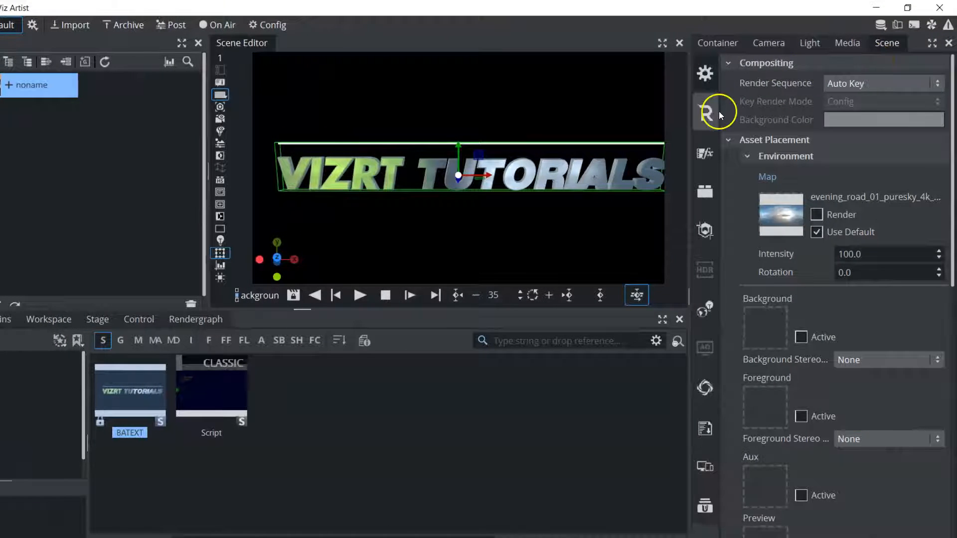
pyautogui.click(815, 84)
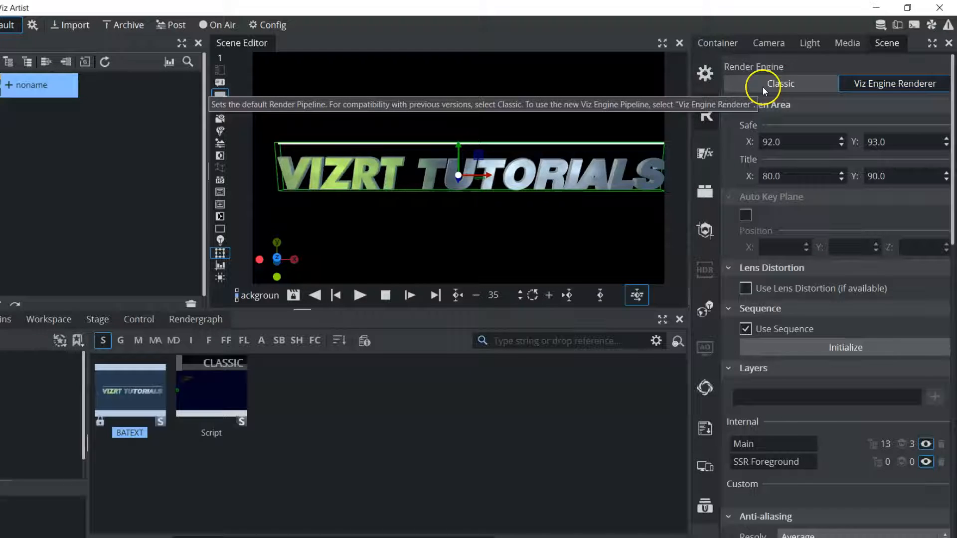
pyautogui.click(762, 87)
pyautogui.click(863, 82)
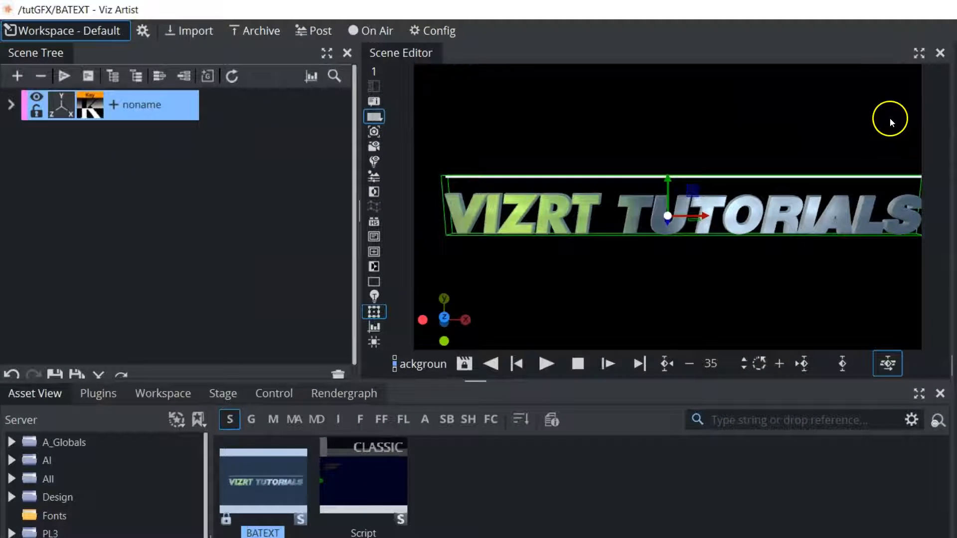
# - Close the BATEXT scene to start an empty one and set its render engine to Classic
pyautogui.click(95, 376)
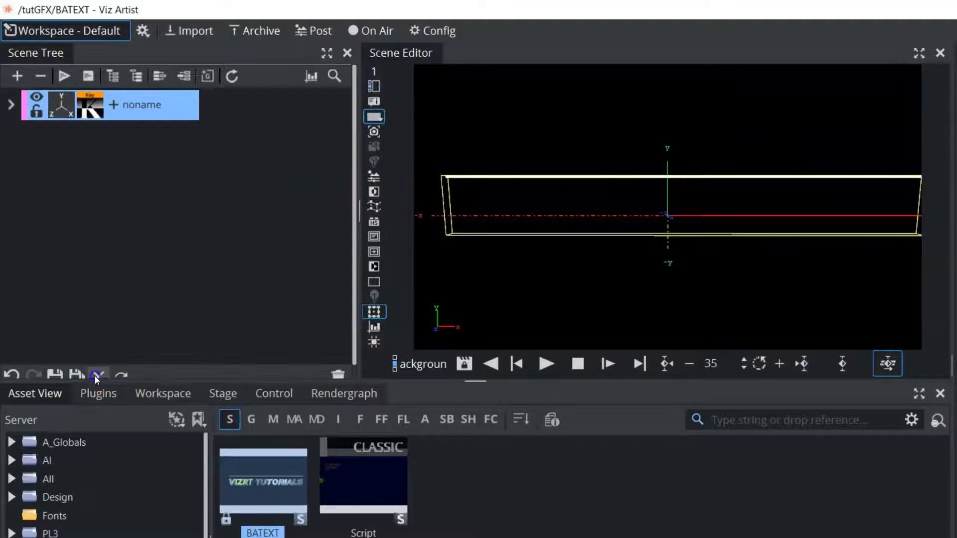
pyautogui.click(647, 365)
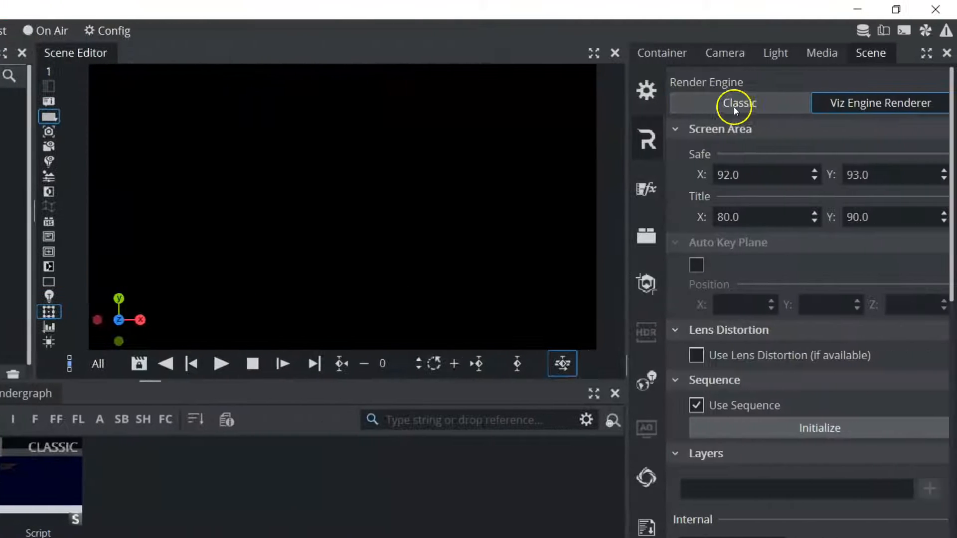
pyautogui.click(734, 107)
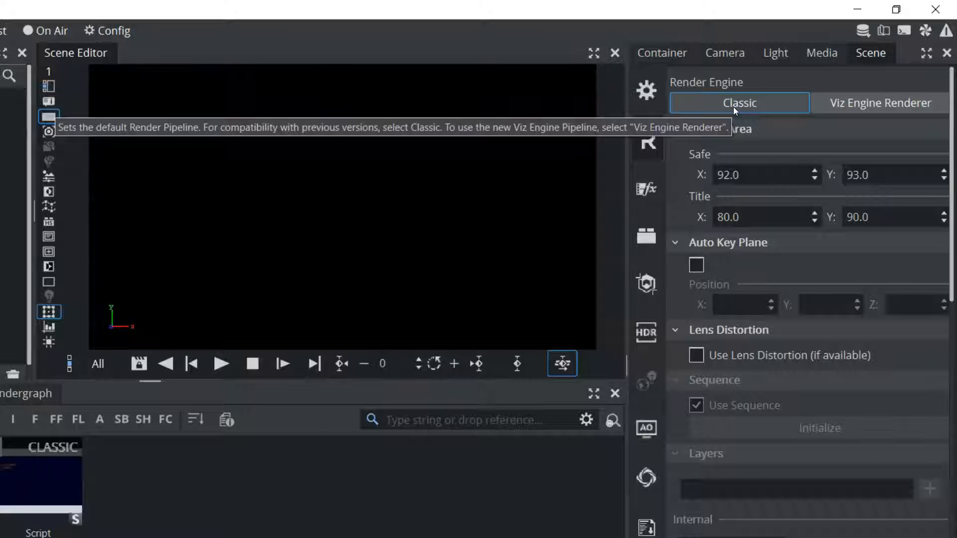
# - Show the server's font assets and expand the A_Globals folder
pyautogui.click(35, 420)
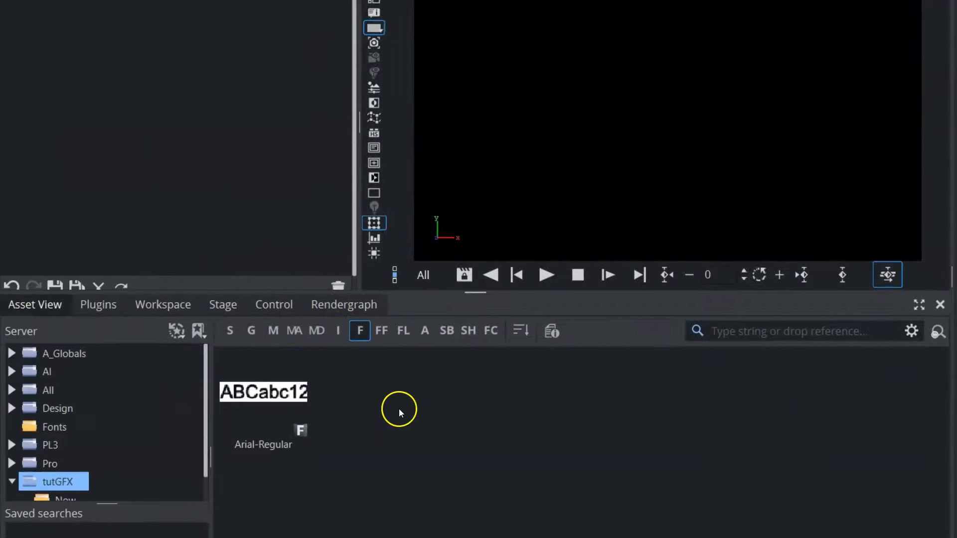
pyautogui.click(12, 353)
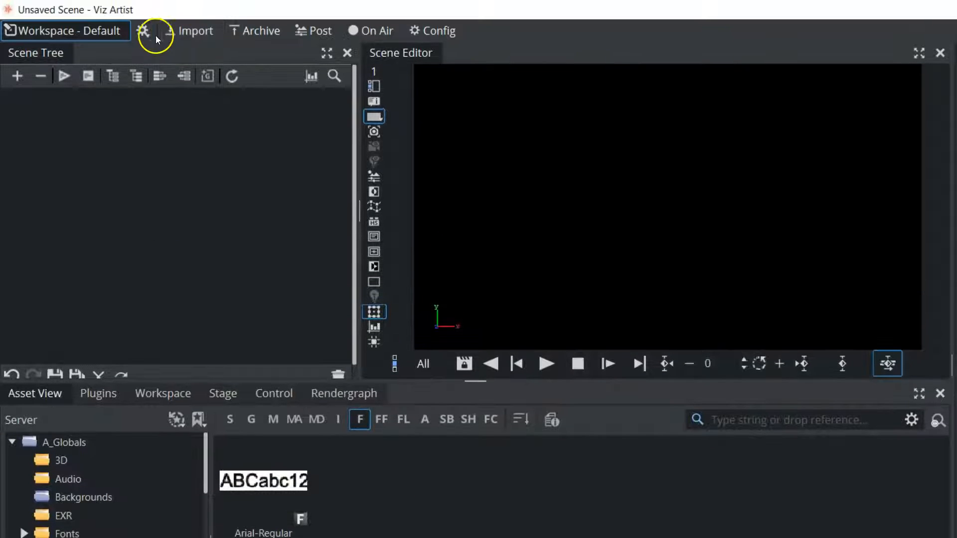
# - Open the Font Management dock to review the available font families and styles, and close it again
pyautogui.click(143, 32)
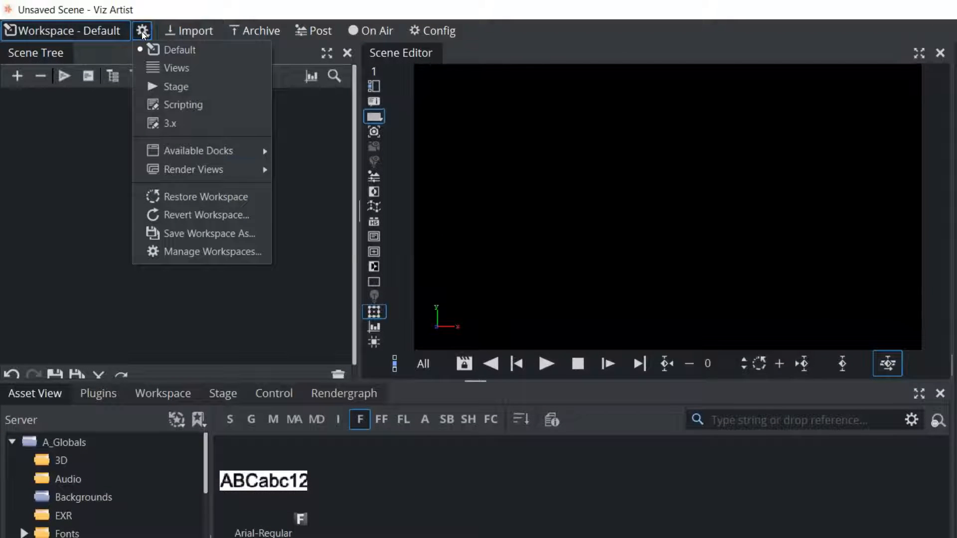
pyautogui.moveTo(188, 150)
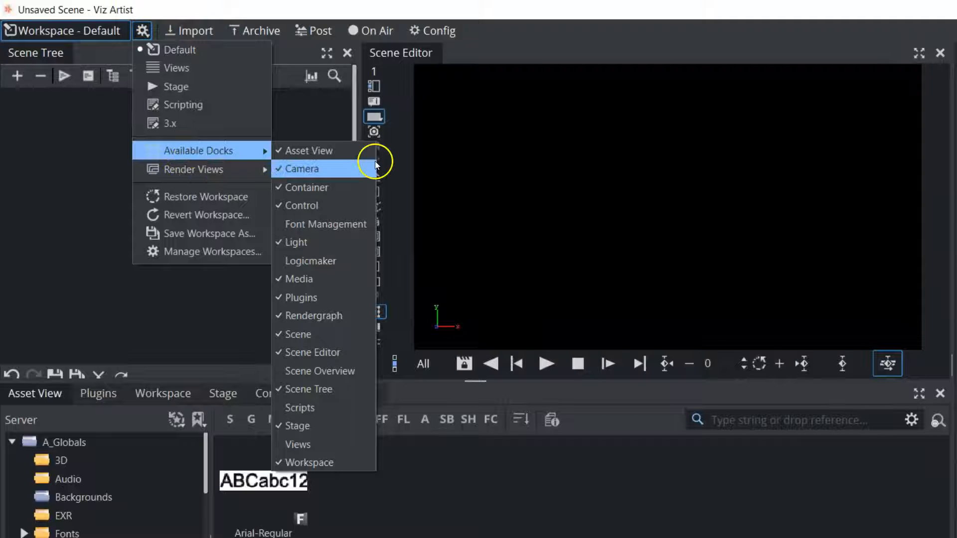
pyautogui.click(339, 226)
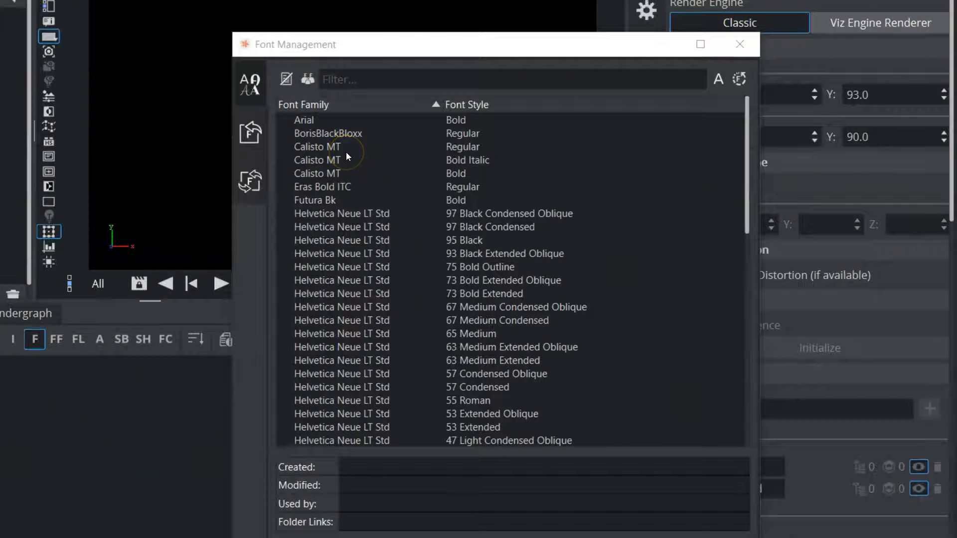
pyautogui.click(739, 43)
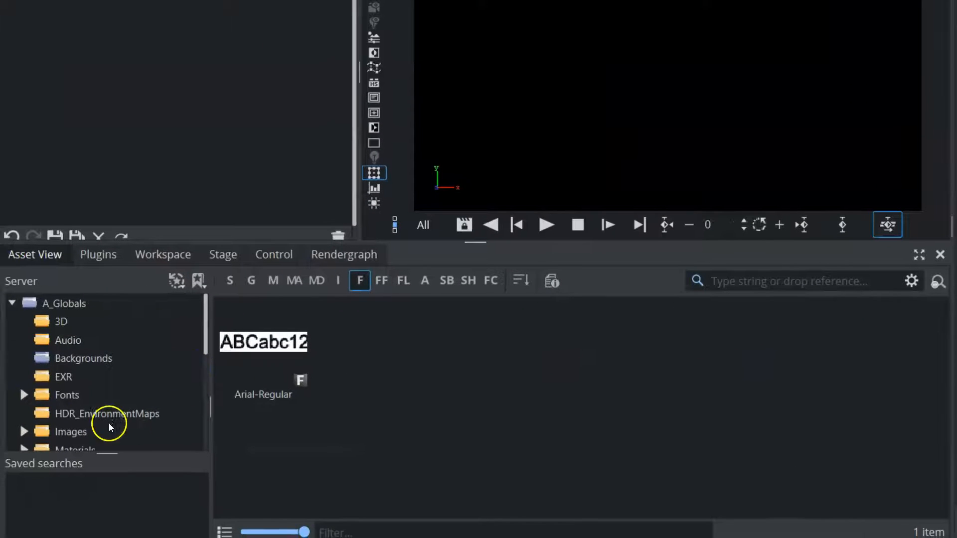
# - Add the Eras-Bold-ITC-Regular font from Fonts/CI-Eras to the scene tree and move the text to about X -341, Y 78
pyautogui.click(71, 396)
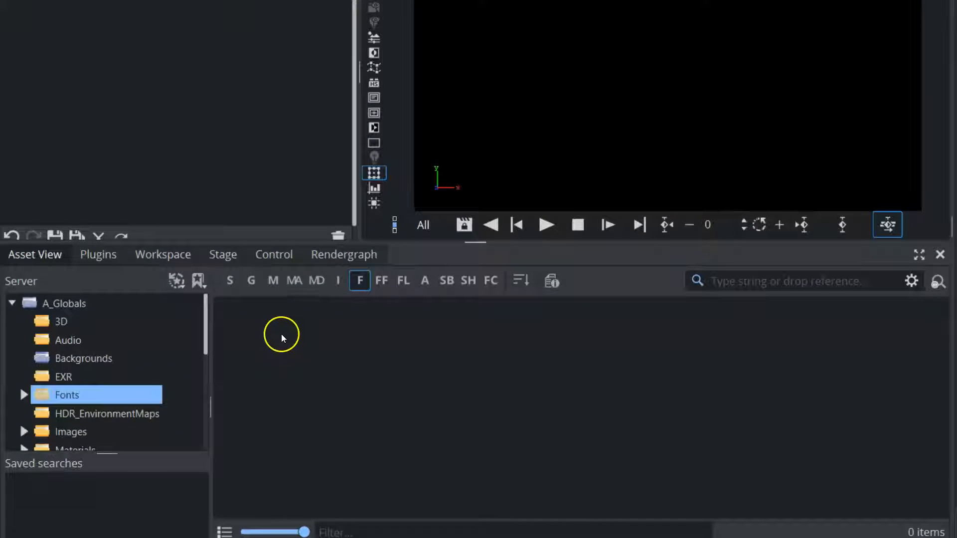
pyautogui.click(24, 394)
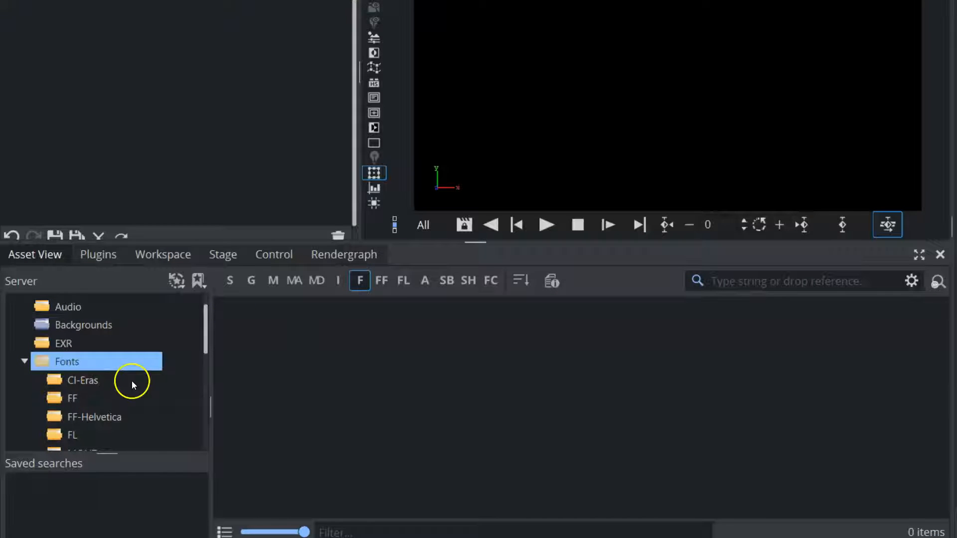
pyautogui.click(79, 383)
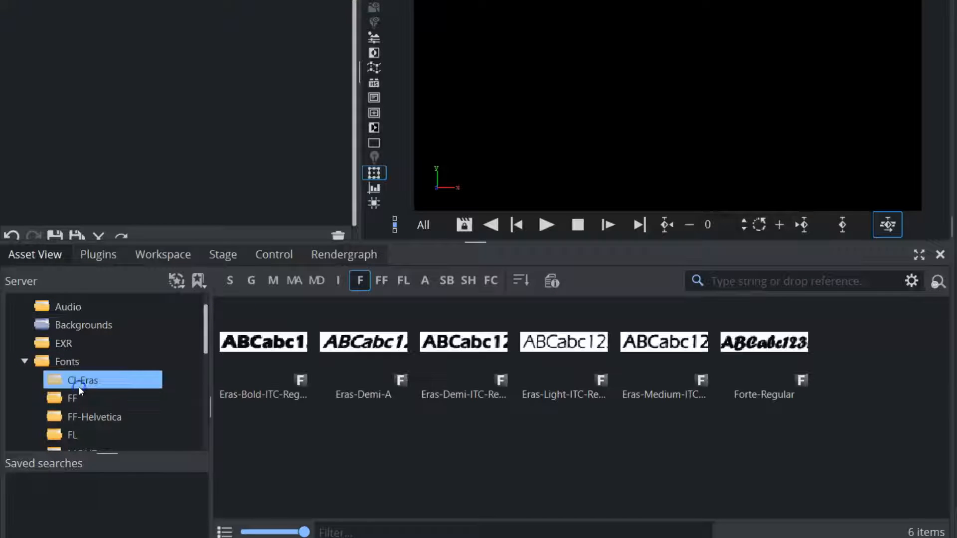
pyautogui.click(245, 343)
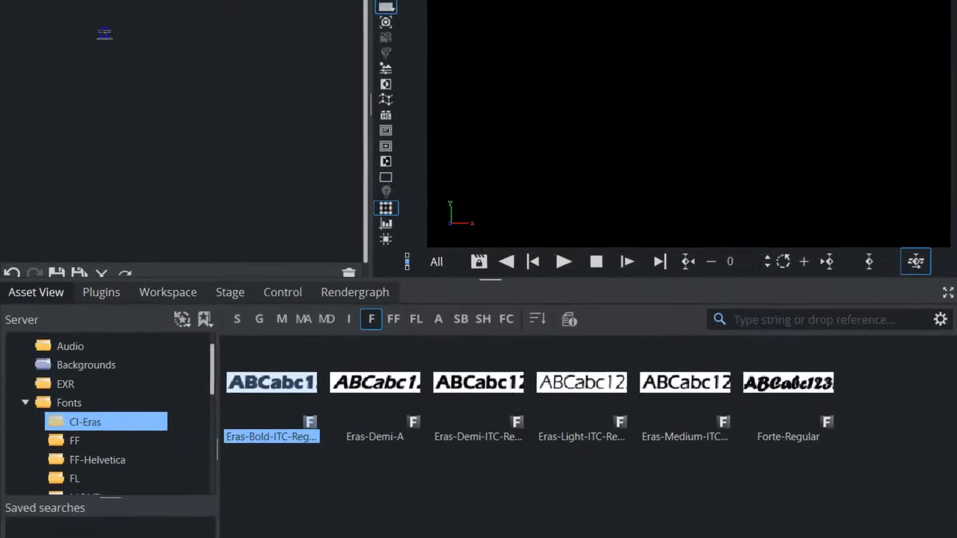
pyautogui.moveTo(104, 33); pyautogui.dragTo(139, 132)
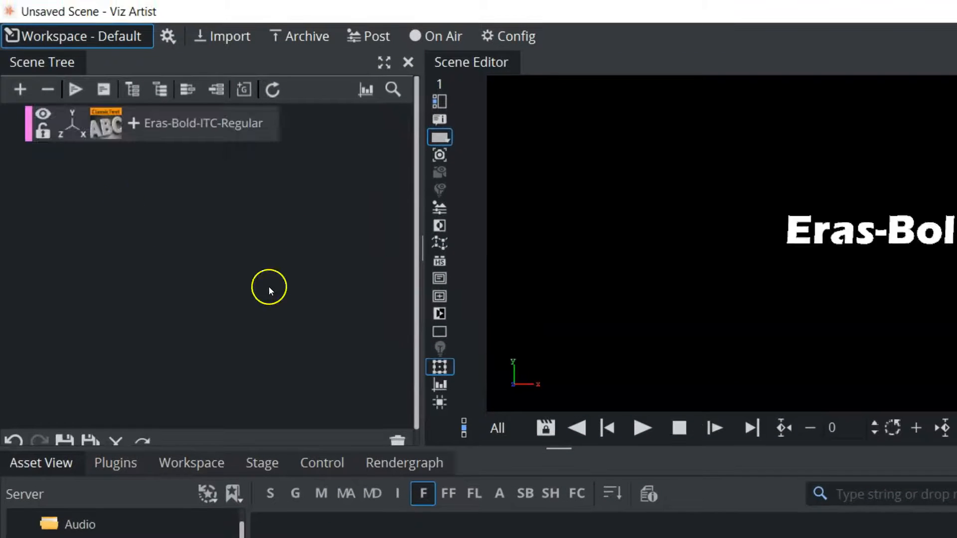
pyautogui.moveTo(891, 229); pyautogui.dragTo(623, 170)
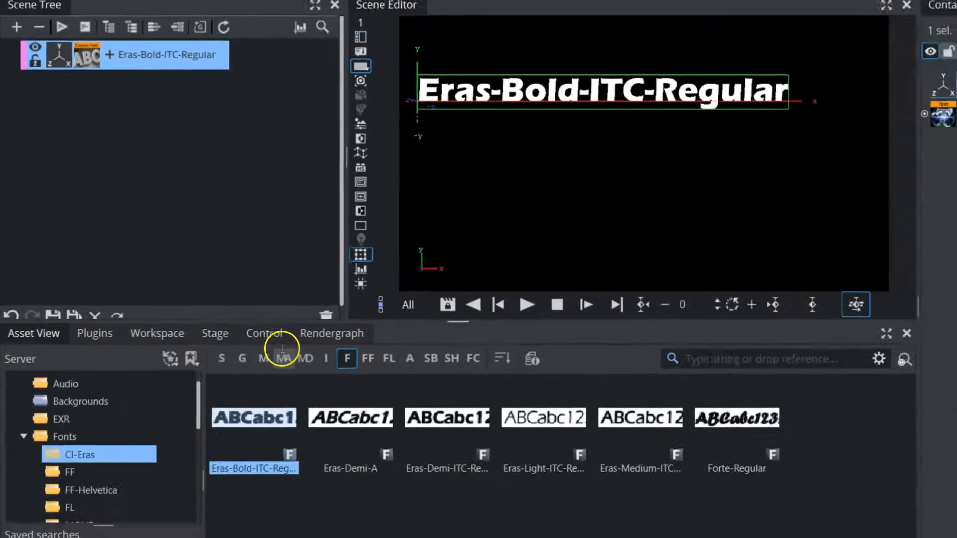
# - Show the "-Outline-" font variants in the CI-Eras folder
pyautogui.rightClick(291, 537)
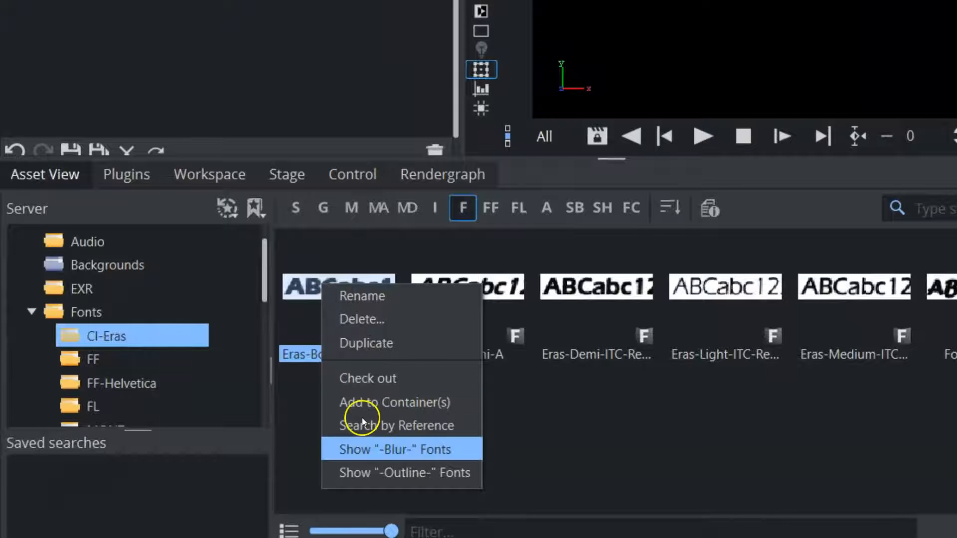
pyautogui.click(367, 473)
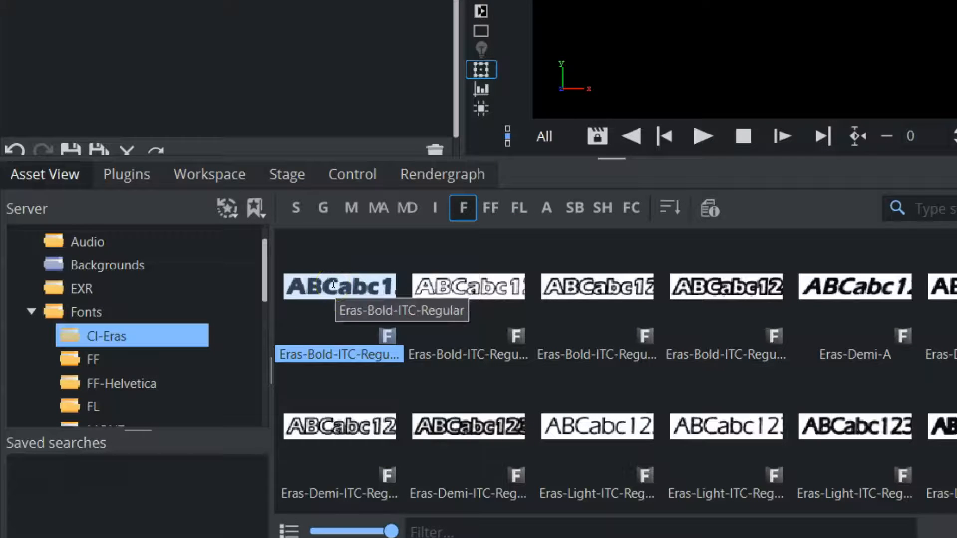
# - Open Eras-Bold-ITC-Regular in the font modifier editor and add a Blur modifier with level 47.1 and white level 50.8
pyautogui.click(354, 280)
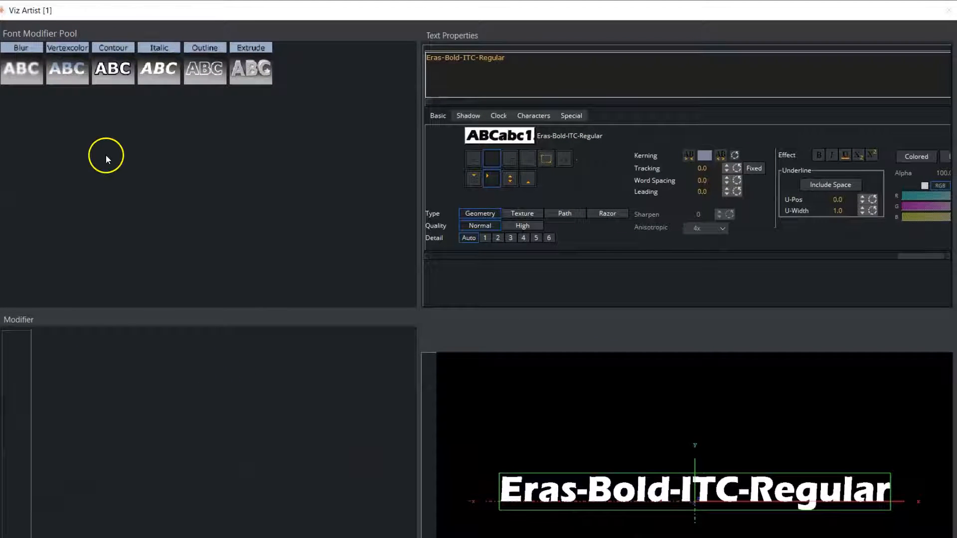
pyautogui.moveTo(20, 70); pyautogui.dragTo(23, 368)
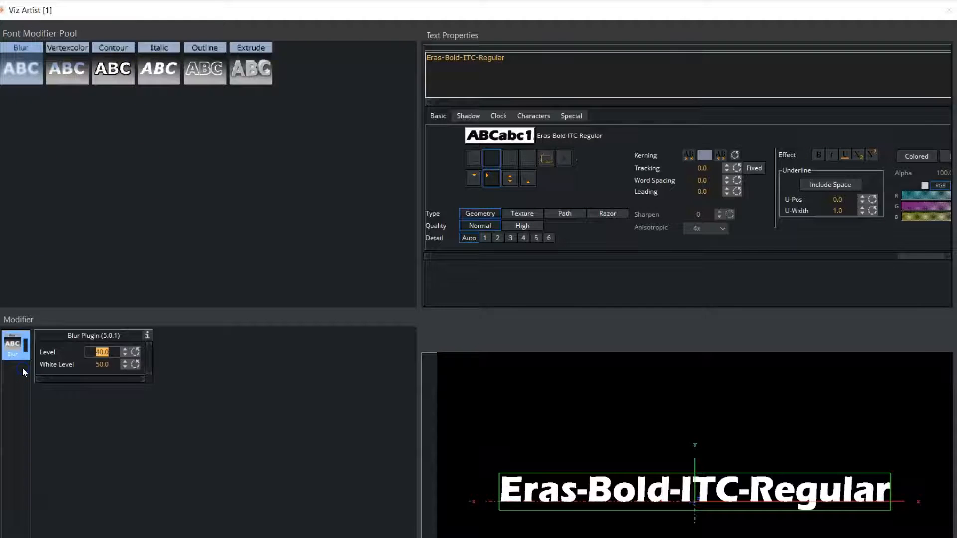
pyautogui.moveTo(97, 354); pyautogui.dragTo(134, 351)
# - Add the Vertexcolor, Contour, Italic and Extrude modifiers to the font and leave the font modifier editor
pyautogui.moveTo(67, 65); pyautogui.dragTo(23, 382)
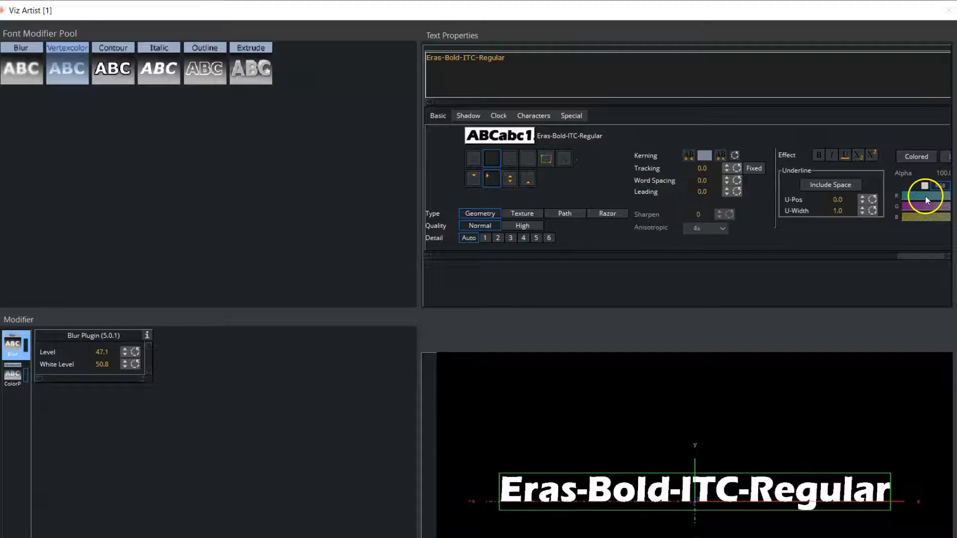
pyautogui.moveTo(113, 65); pyautogui.dragTo(29, 387)
pyautogui.moveTo(159, 68); pyautogui.dragTo(20, 434)
pyautogui.moveTo(233, 72); pyautogui.dragTo(15, 462)
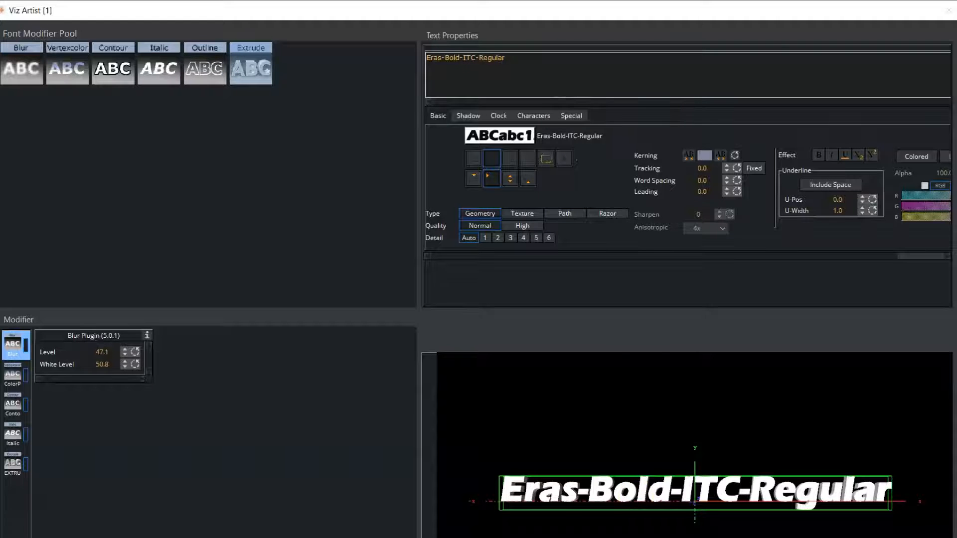
pyautogui.click(504, 291)
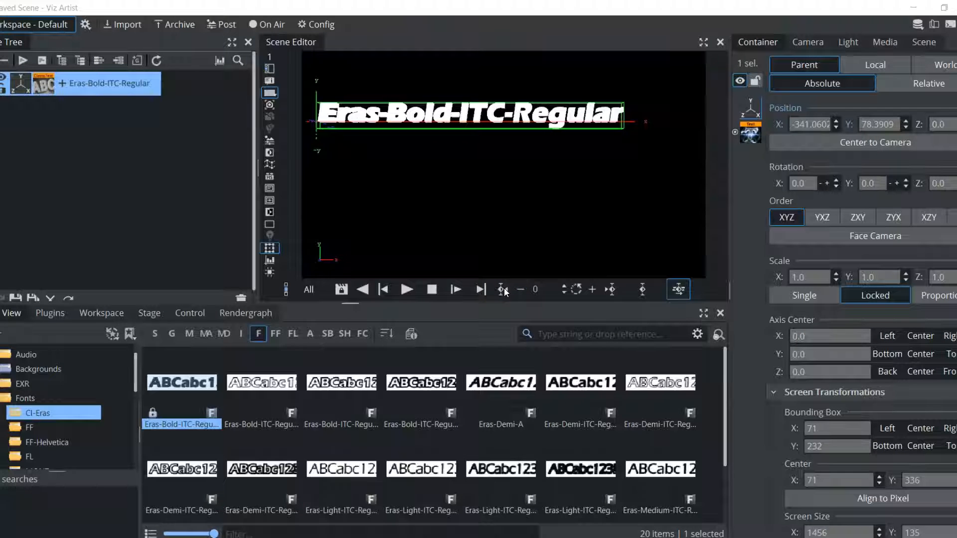
# - Open the text container's text properties and shorten the text to "Eras-Bold"
pyautogui.click(139, 93)
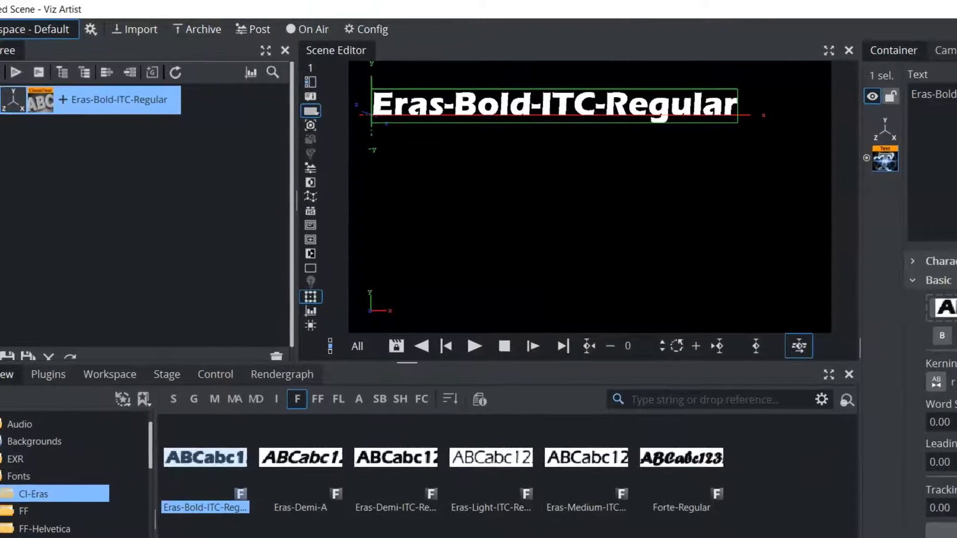
pyautogui.moveTo(859, 94); pyautogui.dragTo(741, 94)
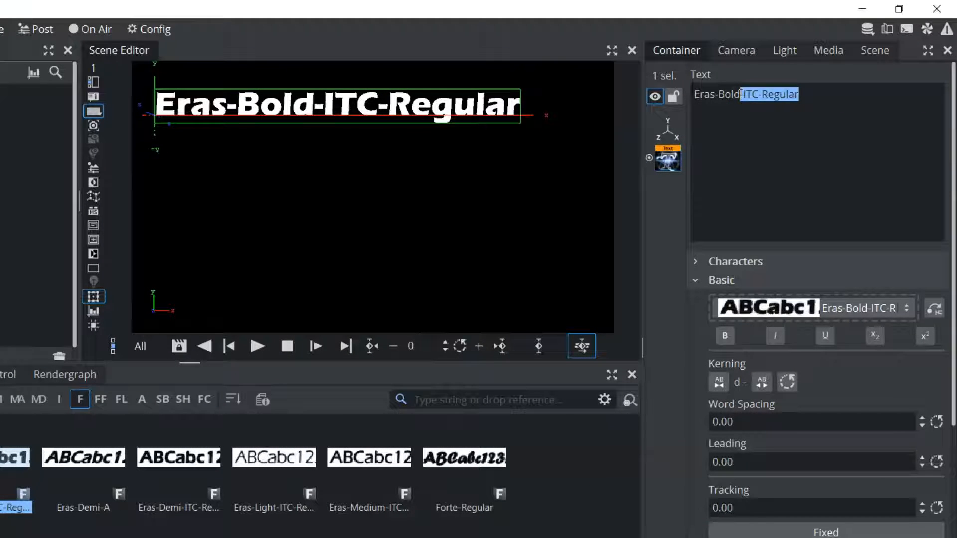
pyautogui.press('BackSpace')
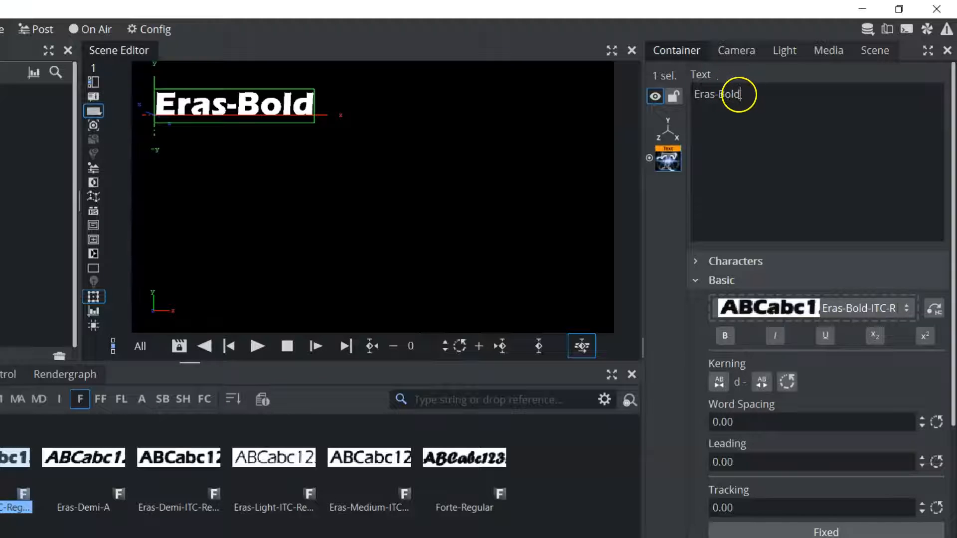
# - Try the Blur-1 and Outline-1 variants of the Eras-Bold font on the text and switch back to Regular
pyautogui.click(749, 310)
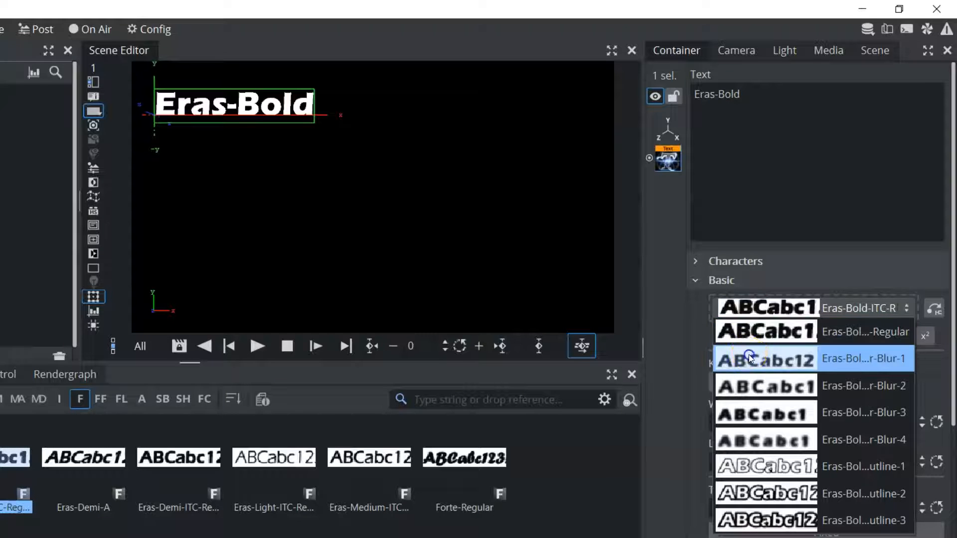
pyautogui.click(748, 358)
pyautogui.click(747, 307)
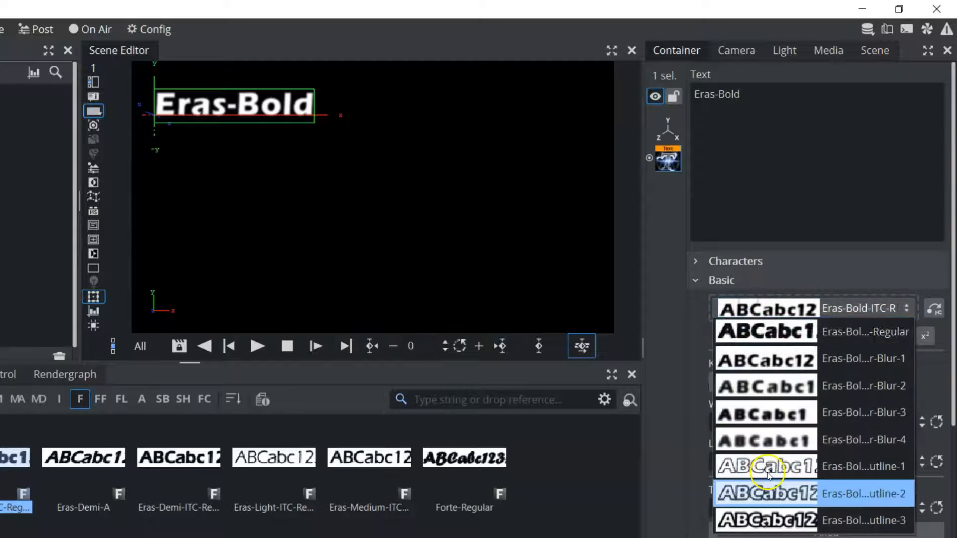
pyautogui.click(749, 468)
pyautogui.click(758, 312)
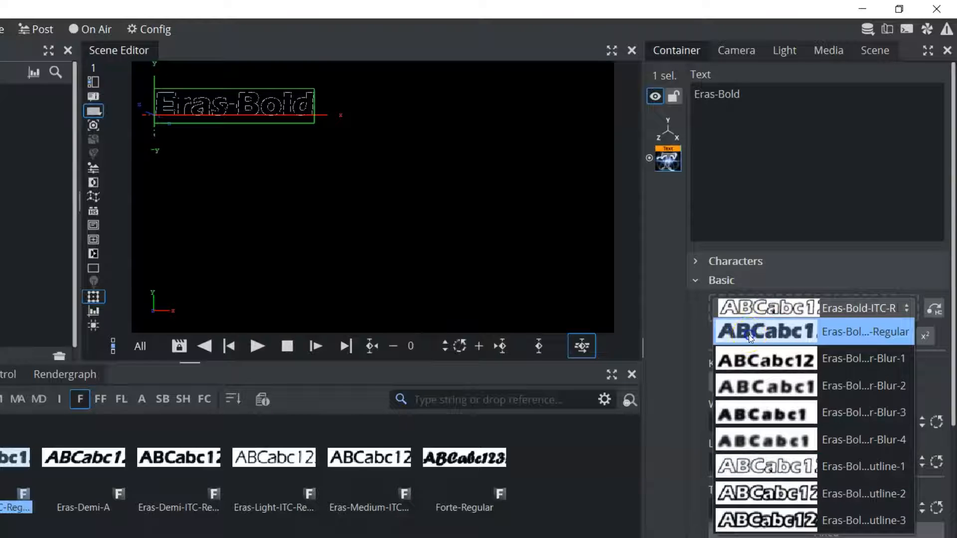
pyautogui.click(750, 333)
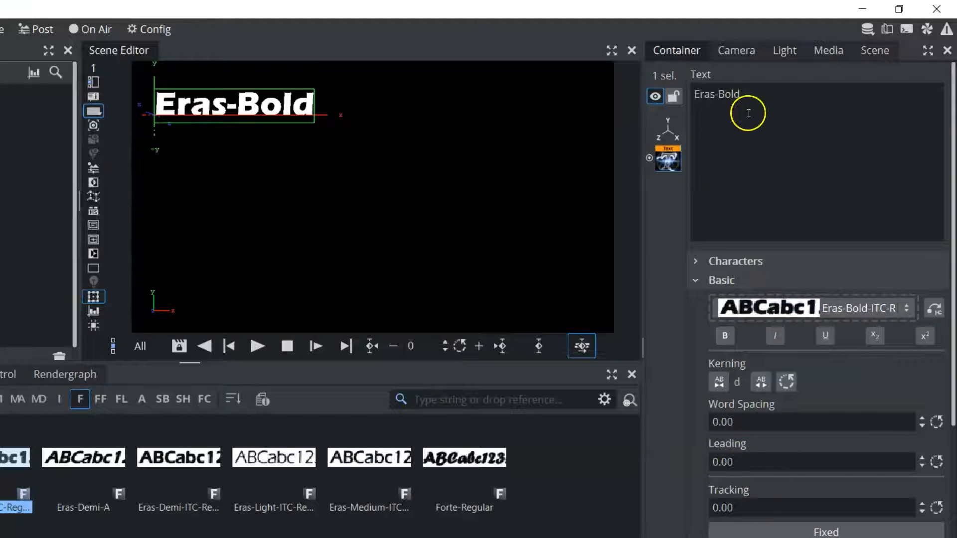
# - Select the whole "Eras-Bold" text in the scene and set its tracking to 2.7
pyautogui.moveTo(752, 95); pyautogui.dragTo(693, 96)
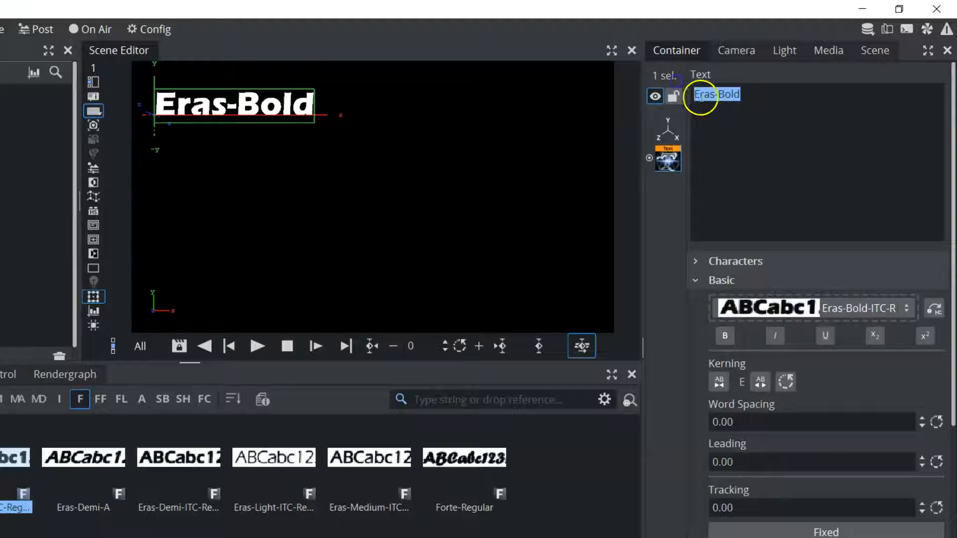
pyautogui.click(281, 102)
pyautogui.moveTo(162, 102); pyautogui.dragTo(311, 106)
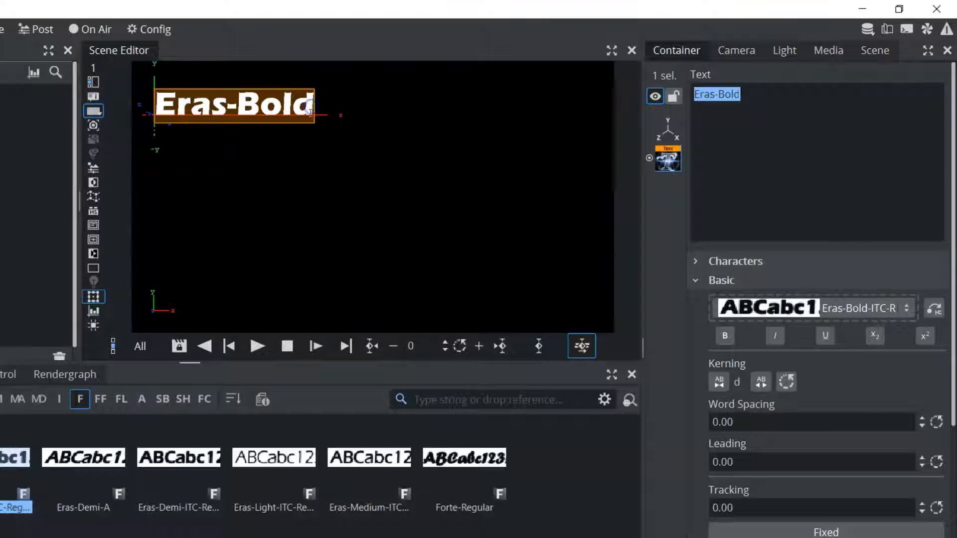
pyautogui.moveTo(723, 508); pyautogui.dragTo(751, 522)
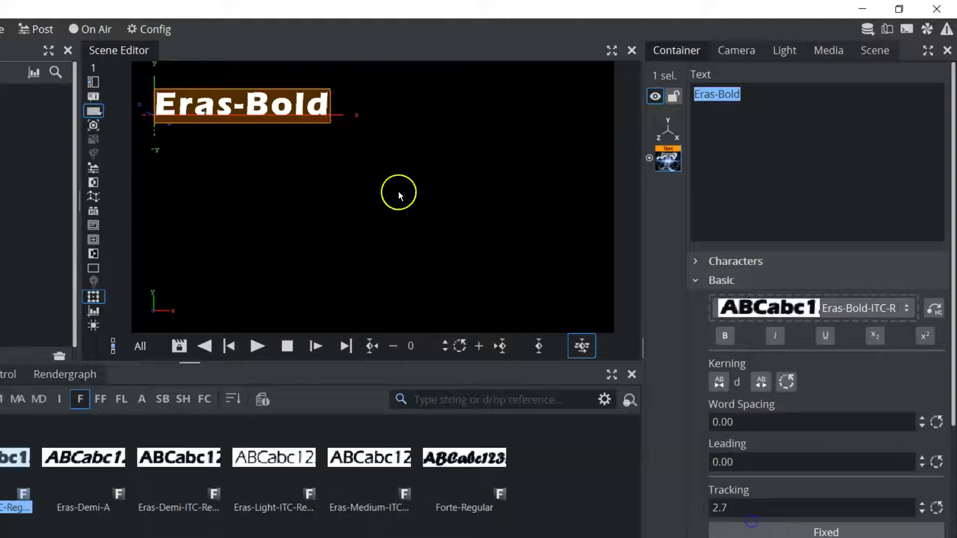
# - Try the underline's Include Space option, leave it off, and set the underline width to 2.2
pyautogui.scroll(-2, 817, 319)
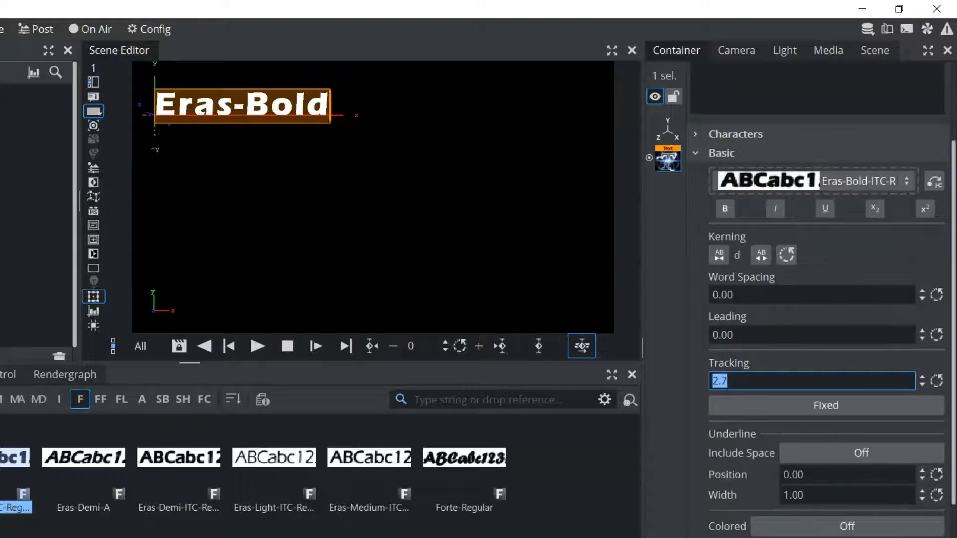
pyautogui.scroll(-5, 758, 412)
pyautogui.click(801, 236)
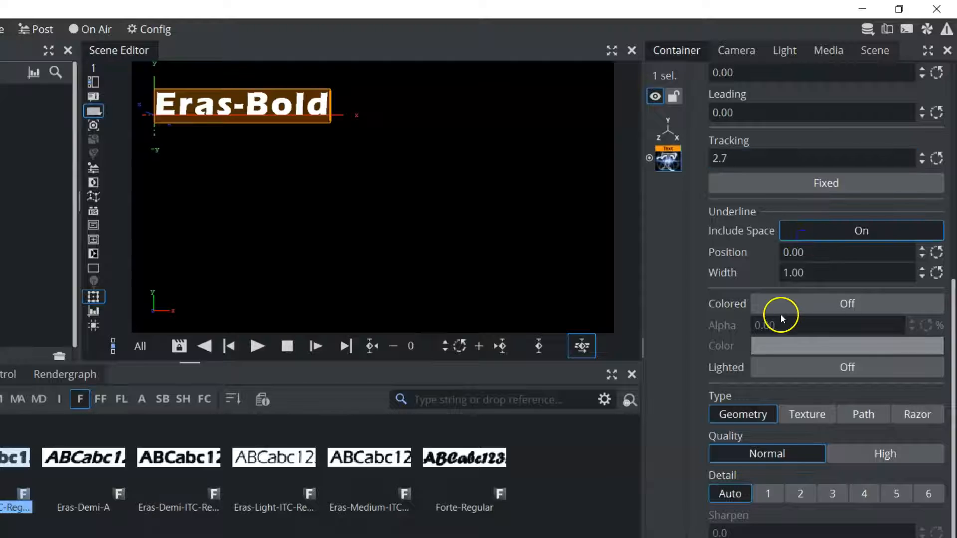
pyautogui.moveTo(794, 272)
pyautogui.mouseDown()
pyautogui.moveTo(823, 271)
pyautogui.moveTo(809, 272)
pyautogui.mouseUp()
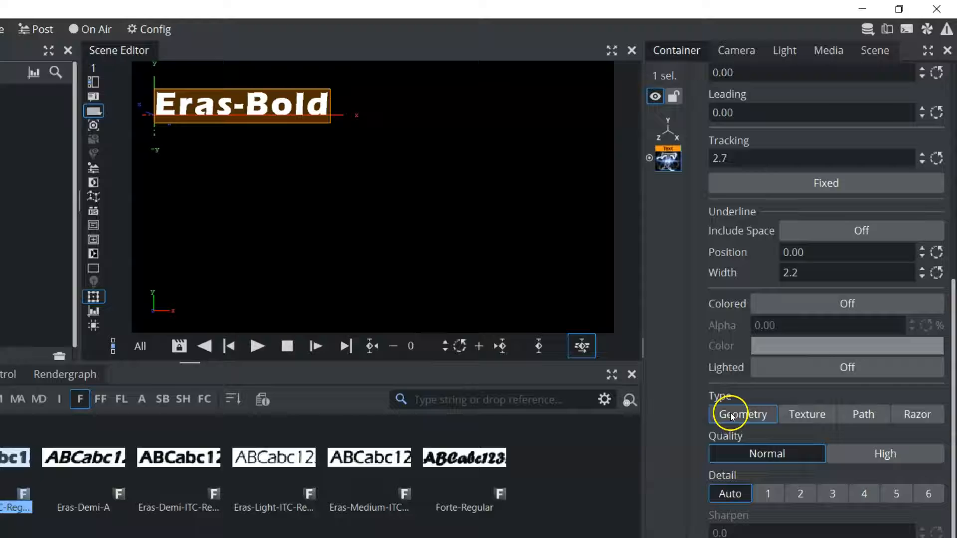
# - Try the Texture and Razor text types and switch back to Geometry
pyautogui.click(730, 414)
pyautogui.click(800, 417)
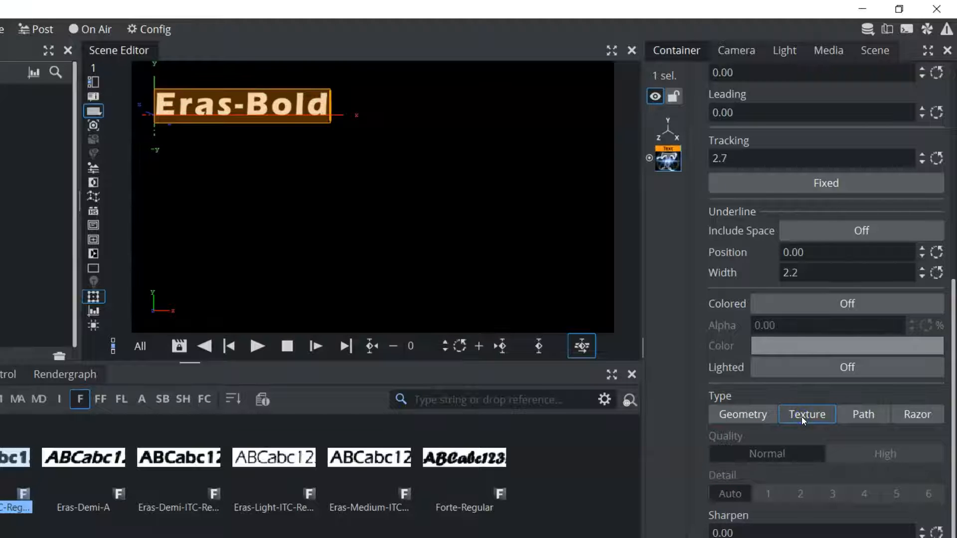
pyautogui.click(921, 415)
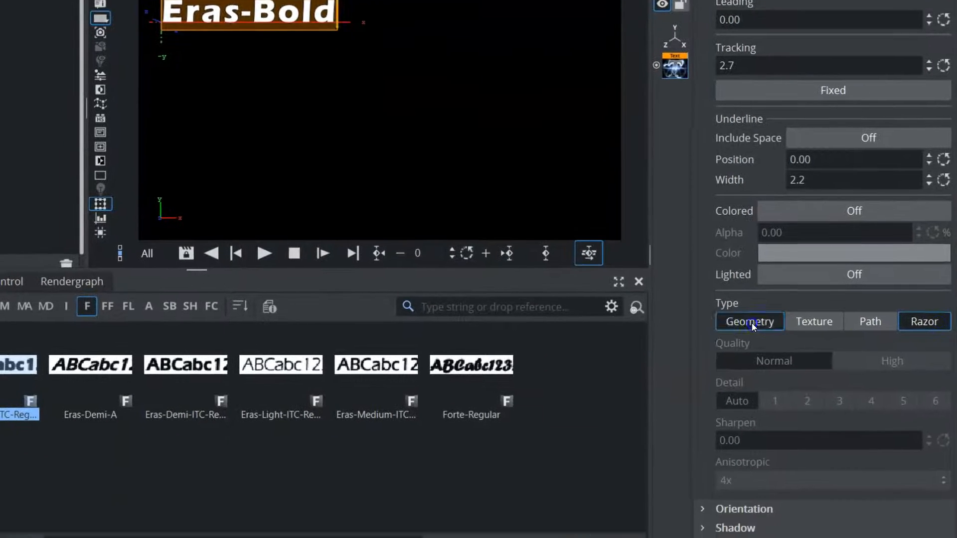
pyautogui.click(751, 323)
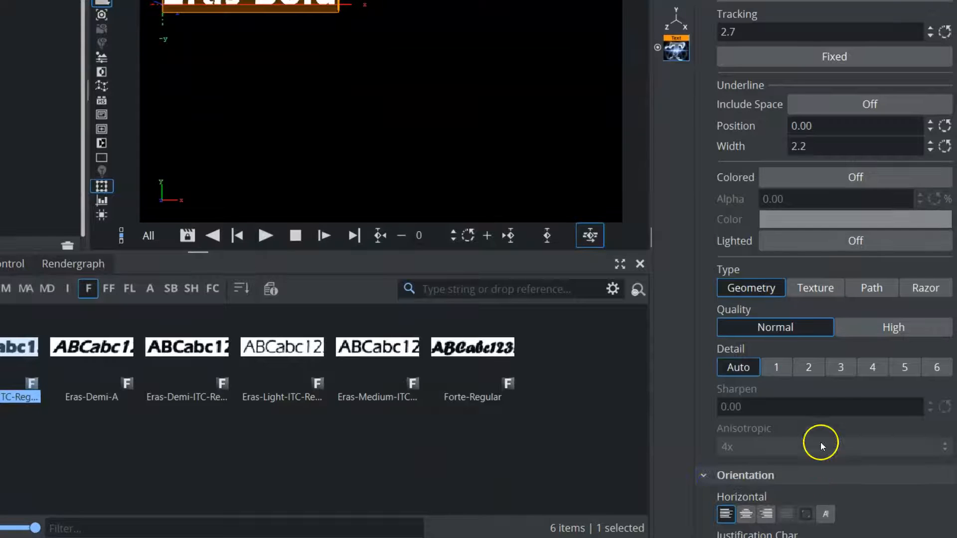
# - Activate the text's shadow, set its direction to 330.1 and colour it red
pyautogui.scroll(-5, 827, 423)
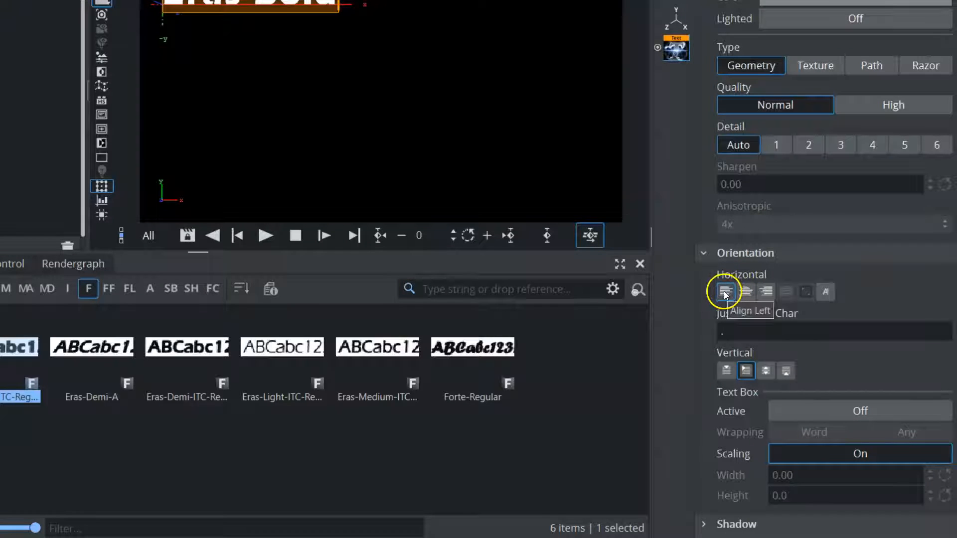
pyautogui.scroll(-1, 725, 452)
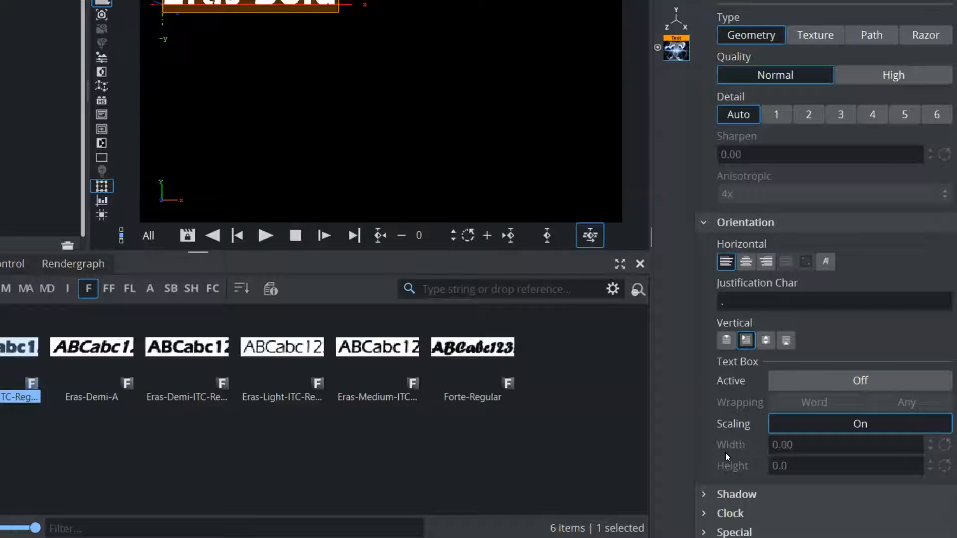
pyautogui.click(704, 495)
pyautogui.scroll(-5, 782, 447)
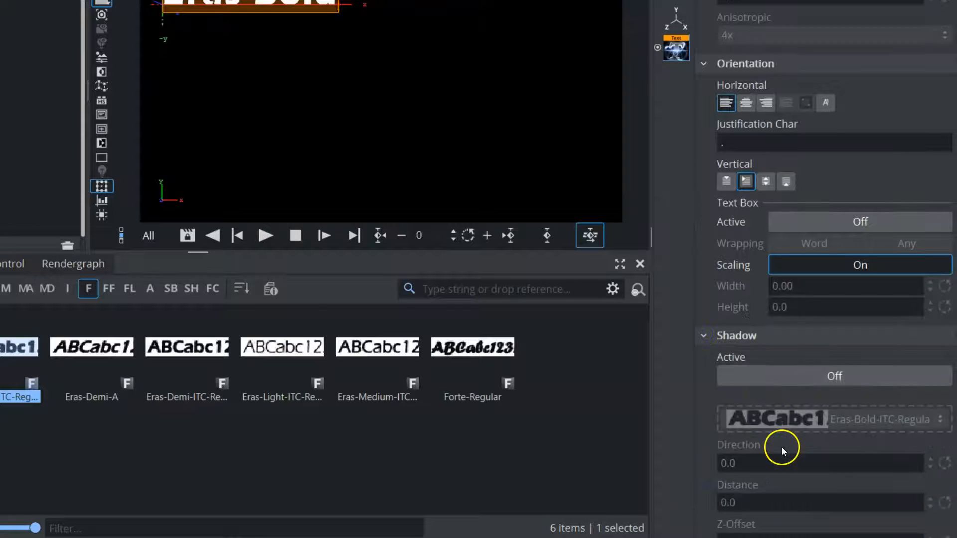
pyautogui.click(771, 310)
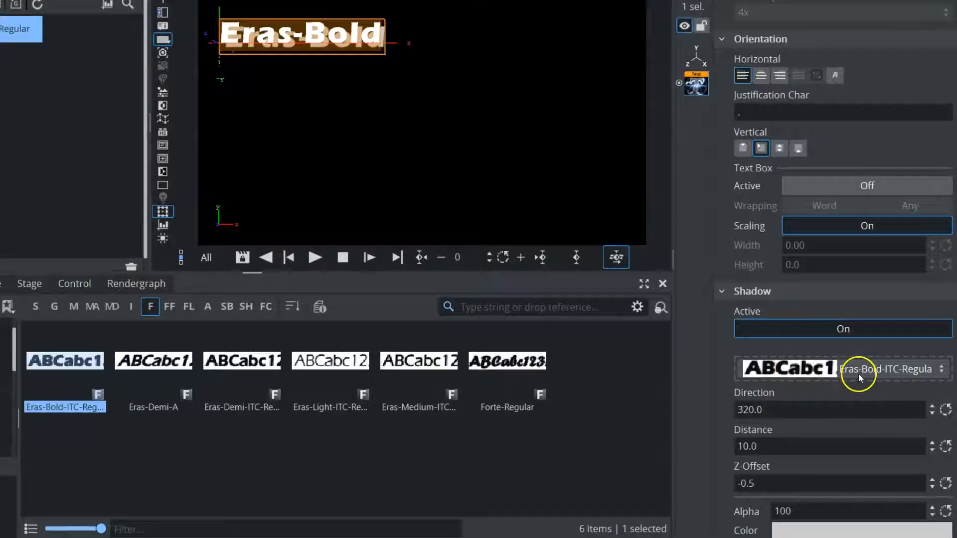
pyautogui.moveTo(752, 410); pyautogui.dragTo(847, 410)
pyautogui.click(843, 529)
pyautogui.moveTo(824, 312); pyautogui.dragTo(796, 300)
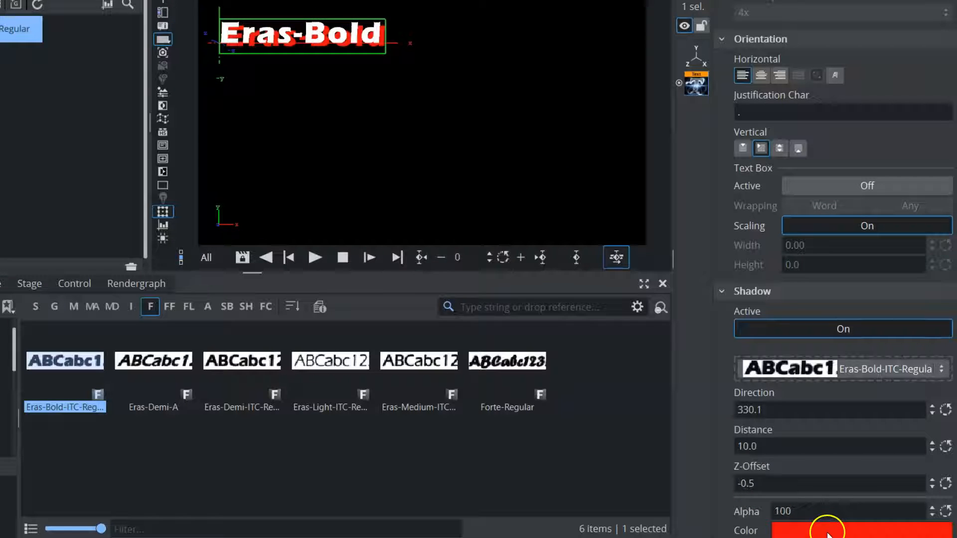
# - Show the image assets in the server's tutGFX > Now folder
pyautogui.click(131, 307)
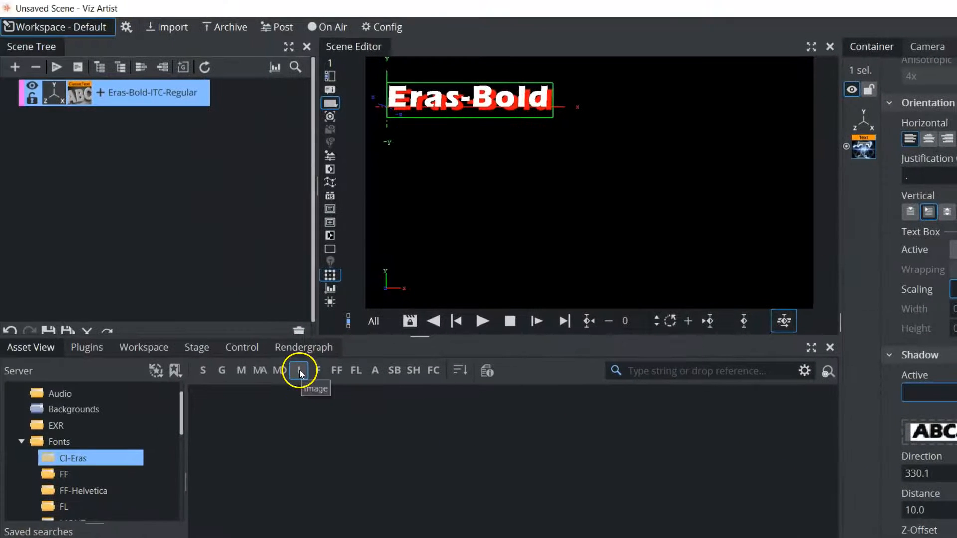
pyautogui.click(21, 441)
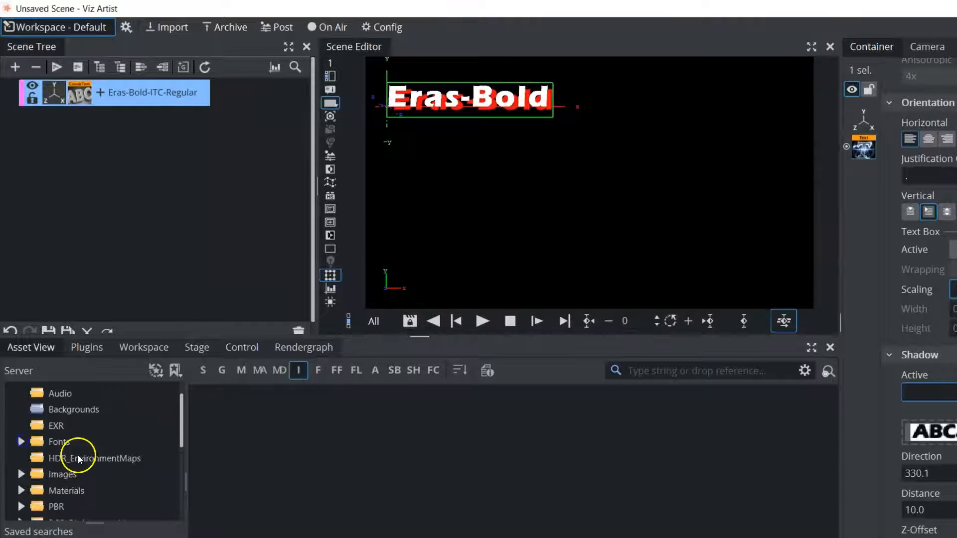
pyautogui.moveTo(180, 419); pyautogui.dragTo(184, 512)
pyautogui.click(52, 496)
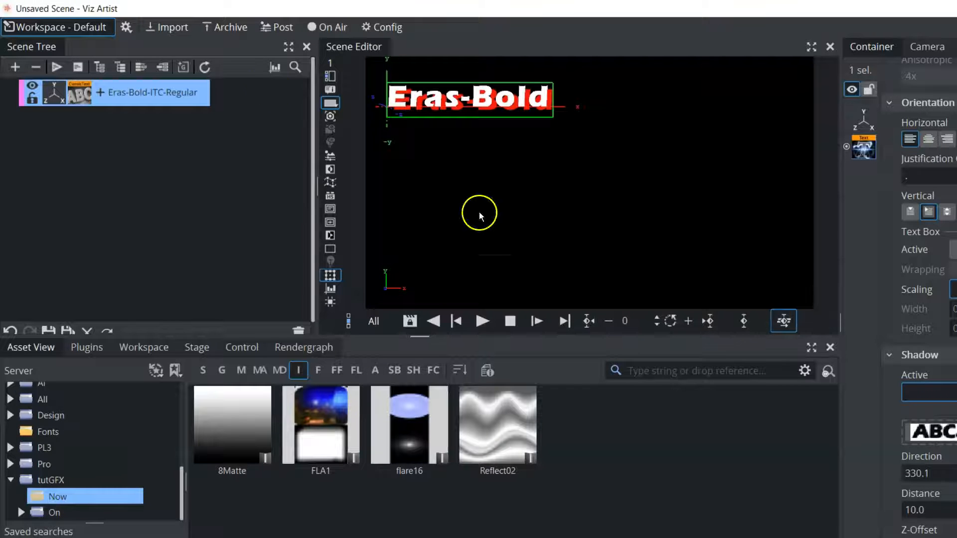
# - Scale the text container to 3.07 and move it to an X position of about -333.3
pyautogui.click(58, 93)
pyautogui.moveTo(921, 310); pyautogui.dragTo(956, 310)
pyautogui.moveTo(956, 144); pyautogui.dragTo(905, 151)
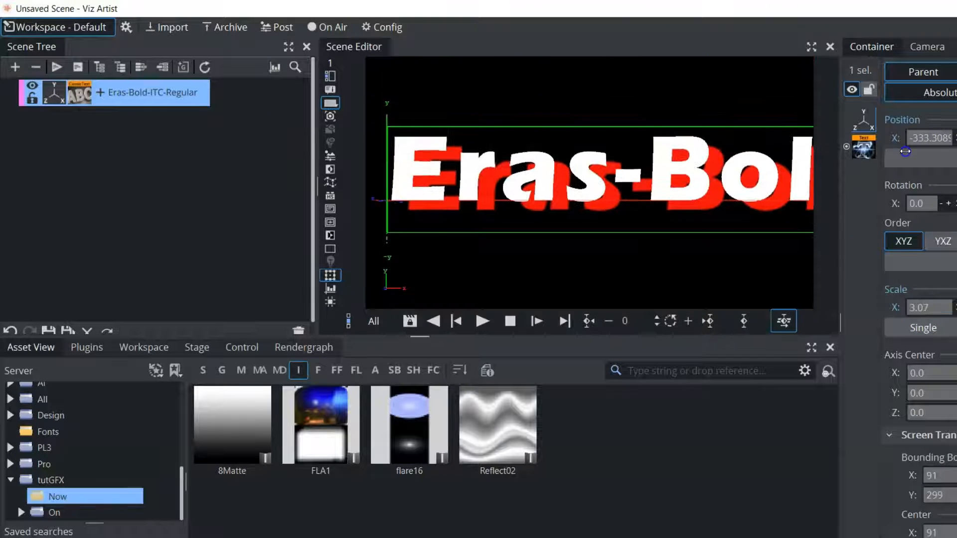
# - Apply the Reflect02 image to the text container and deactivate the text's shadow
pyautogui.moveTo(521, 439)
pyautogui.mouseDown()
pyautogui.moveTo(286, 92)
pyautogui.moveTo(164, 93)
pyautogui.mouseUp()
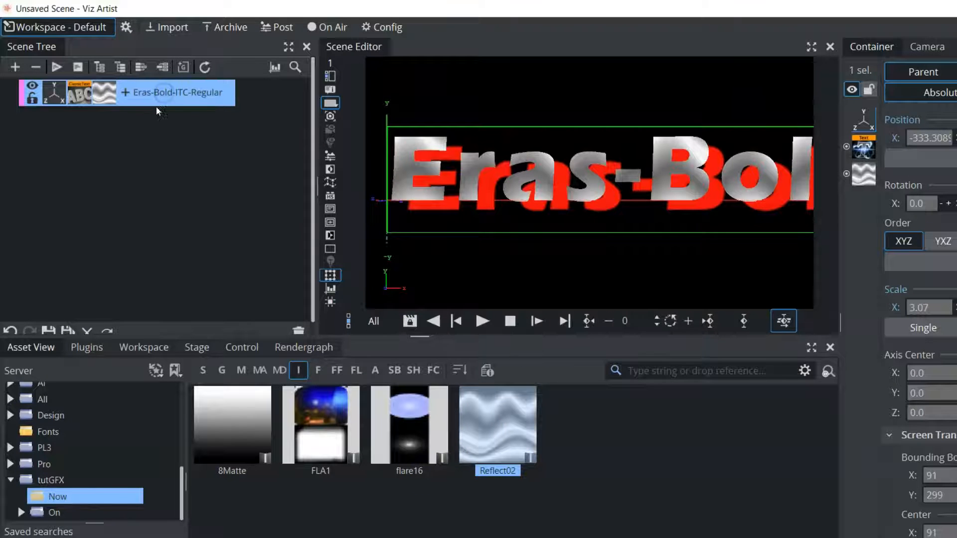
pyautogui.click(103, 96)
pyautogui.click(78, 94)
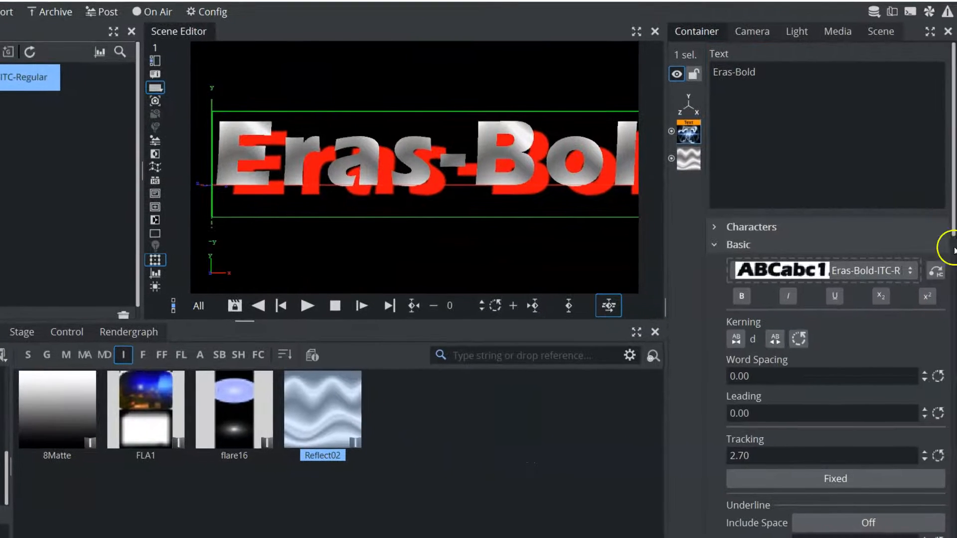
pyautogui.moveTo(952, 223); pyautogui.dragTo(955, 399)
pyautogui.scroll(-1, 828, 289)
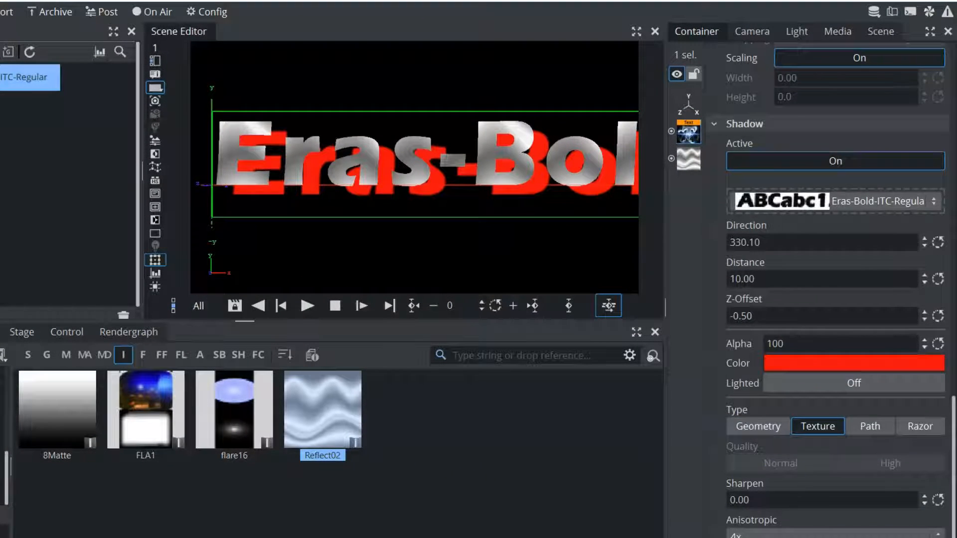
pyautogui.click(835, 161)
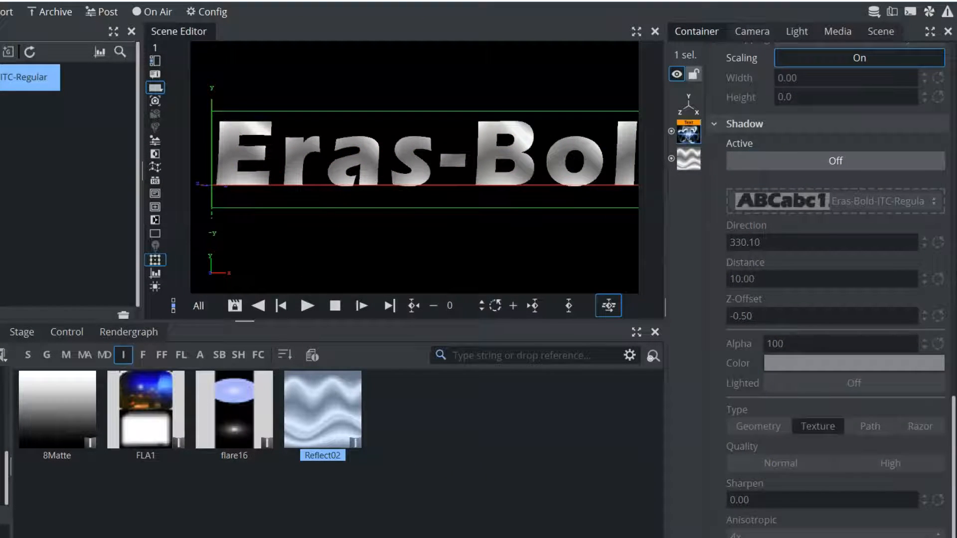
# - Try Vertex mapping on the Reflect02 texture and set its mapping mode to Reflection
pyautogui.click(688, 159)
pyautogui.scroll(-2, 761, 316)
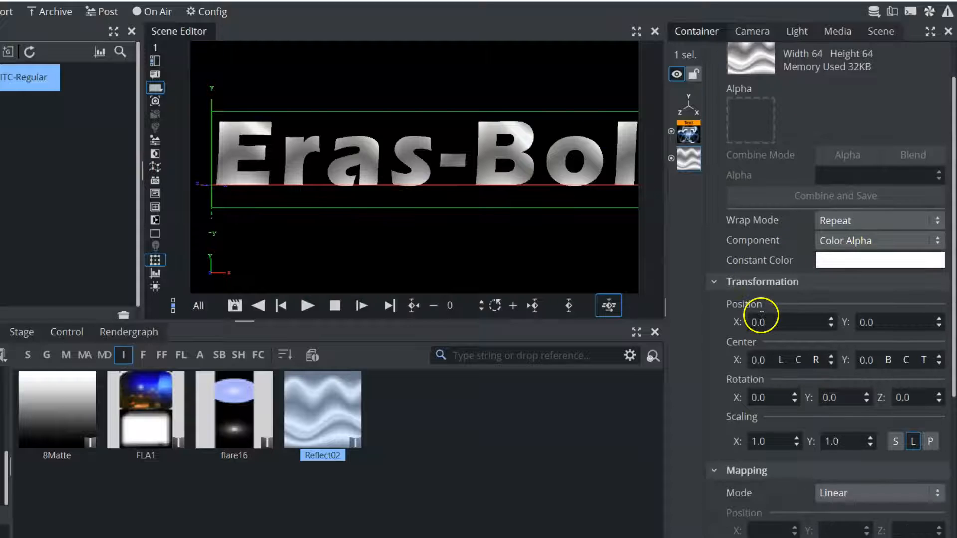
pyautogui.click(851, 492)
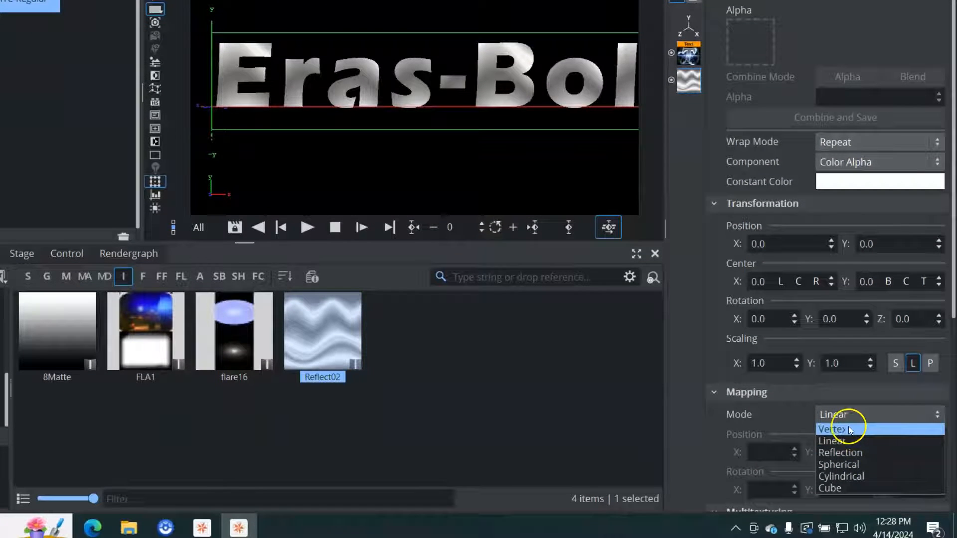
pyautogui.click(845, 429)
pyautogui.click(847, 414)
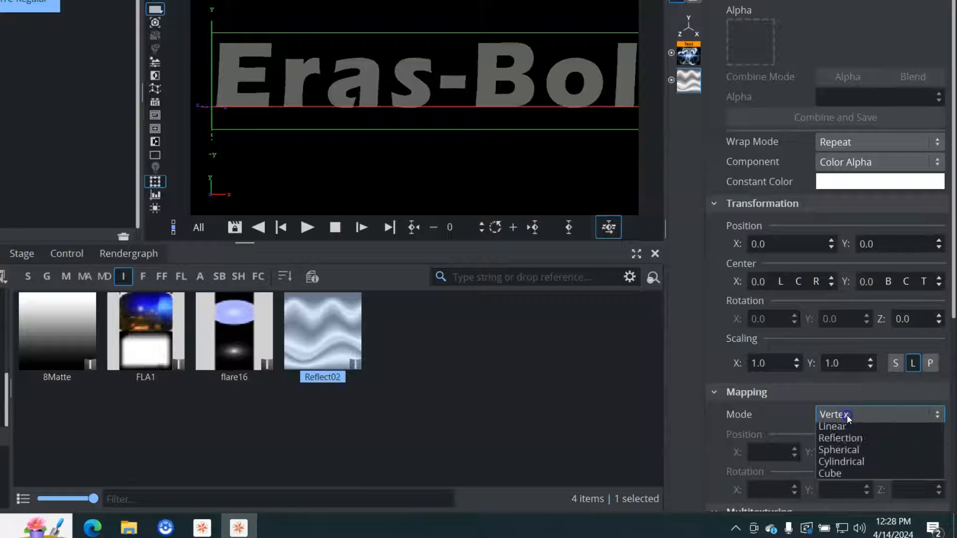
pyautogui.click(846, 453)
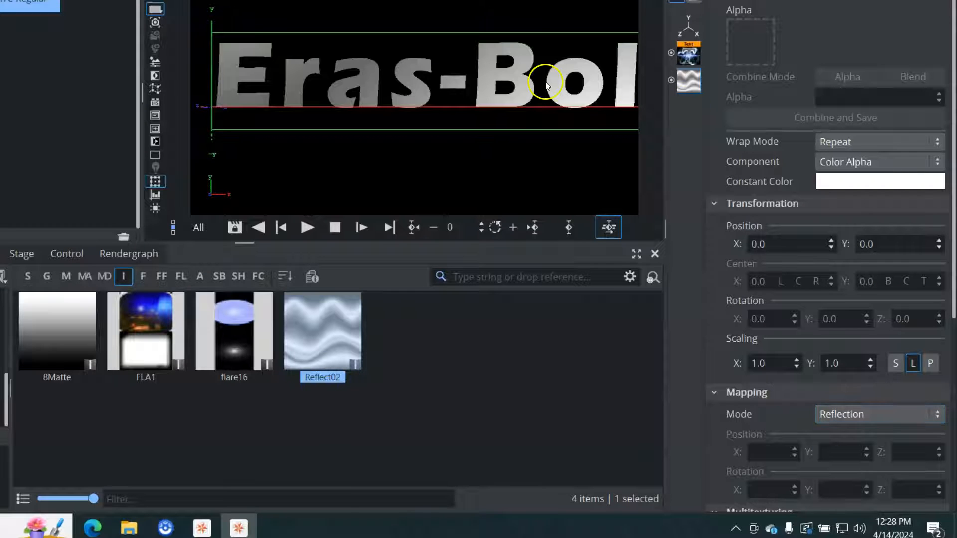
# - Set the texture's X position to 8.3 and its scaling to 0.89, keeping Reflection as the mapping mode
pyautogui.moveTo(757, 254)
pyautogui.mouseDown()
pyautogui.moveTo(826, 245)
pyautogui.moveTo(812, 243)
pyautogui.mouseUp()
pyautogui.click(876, 247)
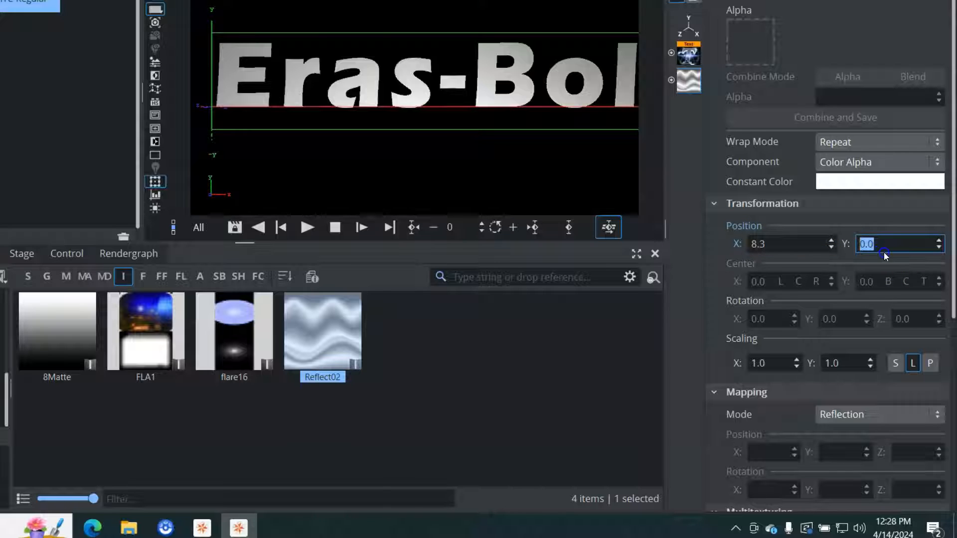
pyautogui.moveTo(759, 363); pyautogui.dragTo(751, 366)
pyautogui.click(842, 415)
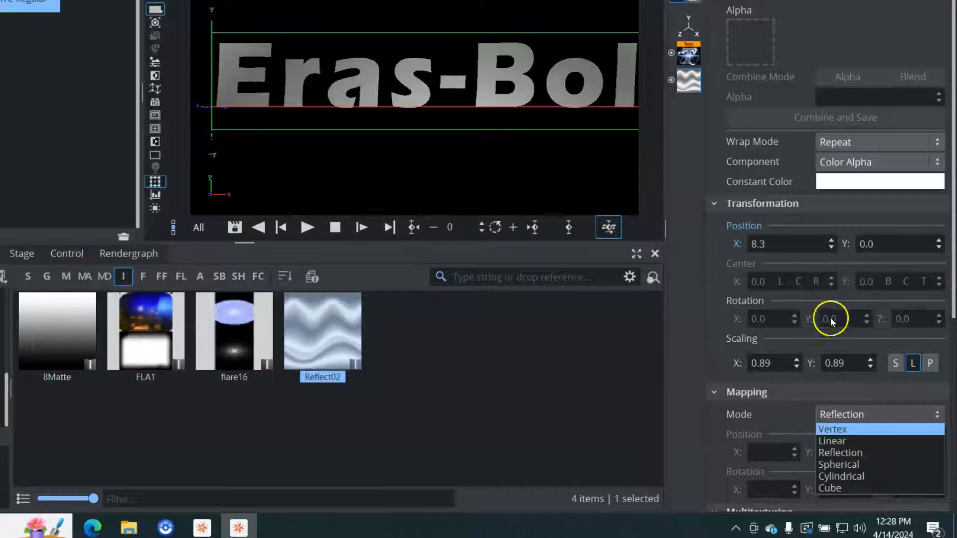
pyautogui.click(850, 454)
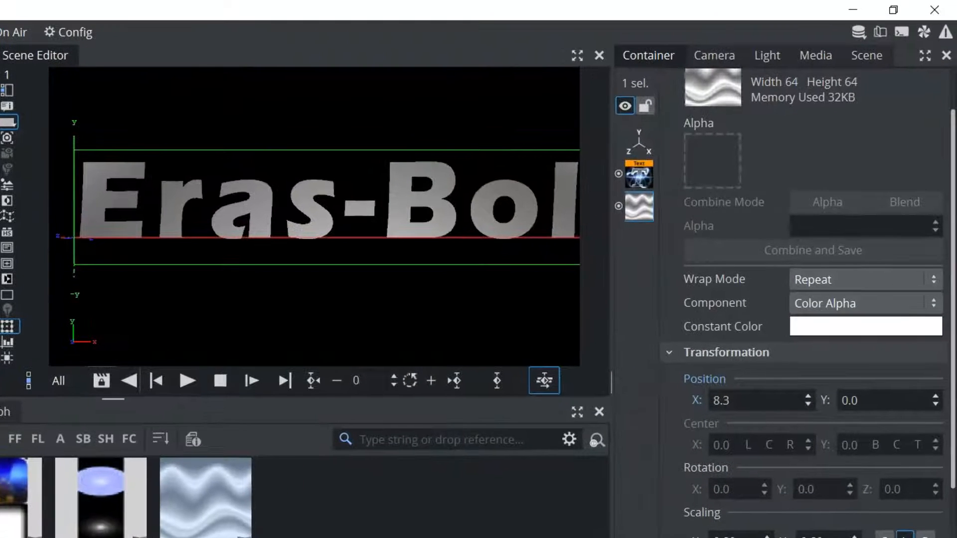
# - Add the Extrude plugin to the text container, choose the rounded-edge extrusion type and adjust the bevel size
pyautogui.click(1, 253)
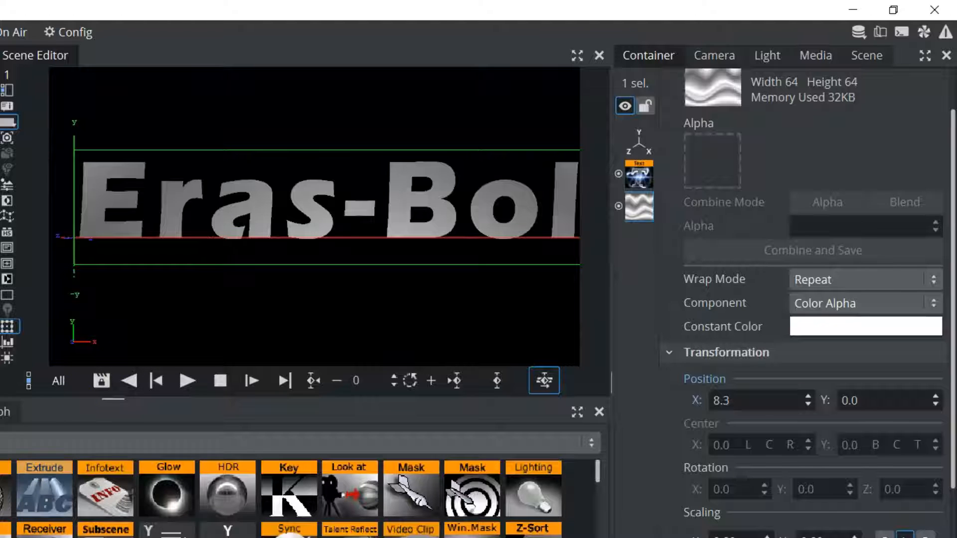
pyautogui.moveTo(44, 494); pyautogui.dragTo(1, 200)
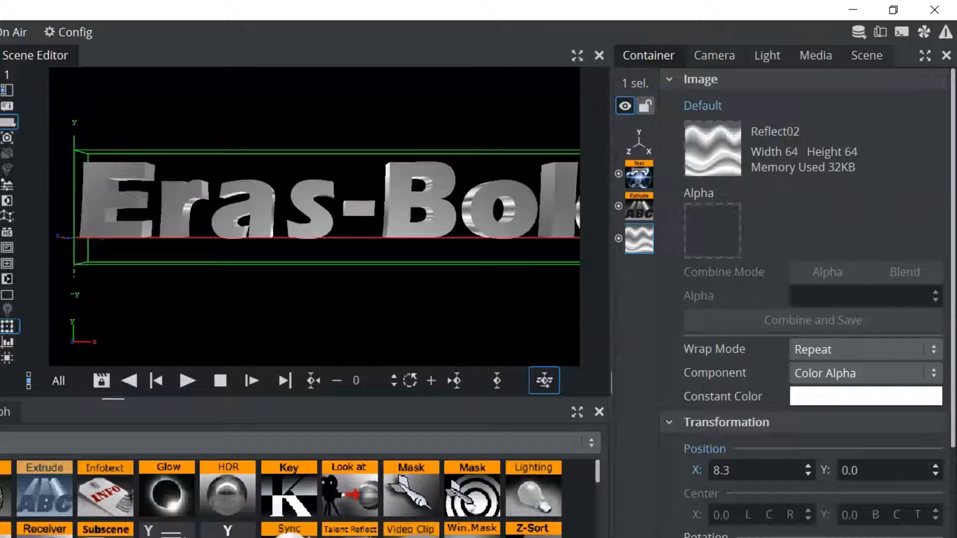
pyautogui.click(639, 207)
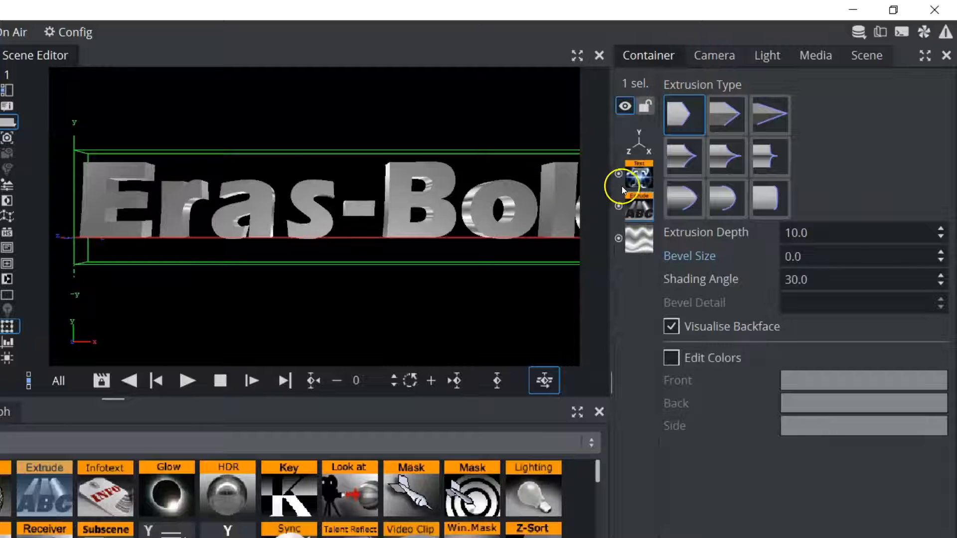
pyautogui.click(766, 203)
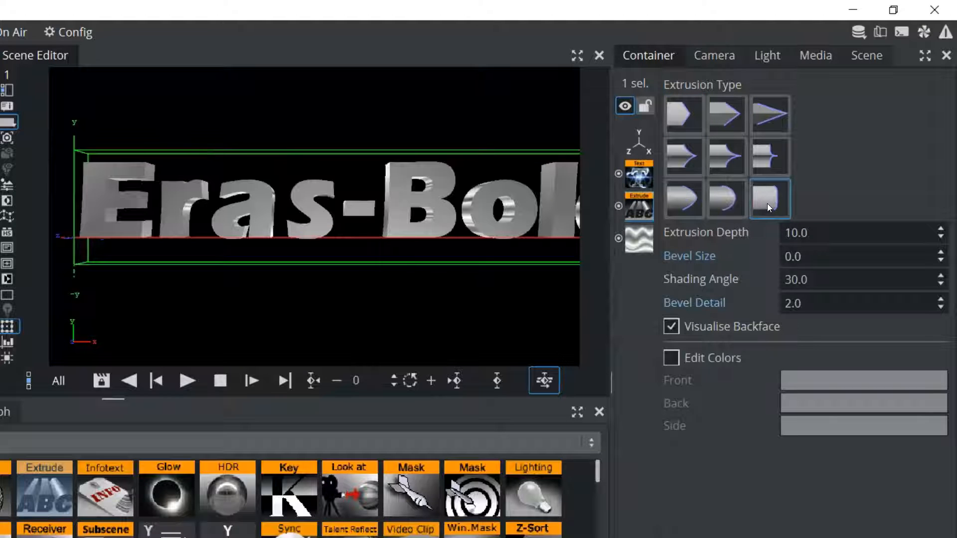
pyautogui.moveTo(802, 257)
pyautogui.mouseDown()
pyautogui.moveTo(817, 257)
pyautogui.moveTo(799, 256)
pyautogui.mouseUp()
# - Shorten the text to "Eras" and return to the image assets
pyautogui.click(639, 175)
pyautogui.moveTo(739, 101); pyautogui.dragTo(690, 105)
pyautogui.press('BackSpace')
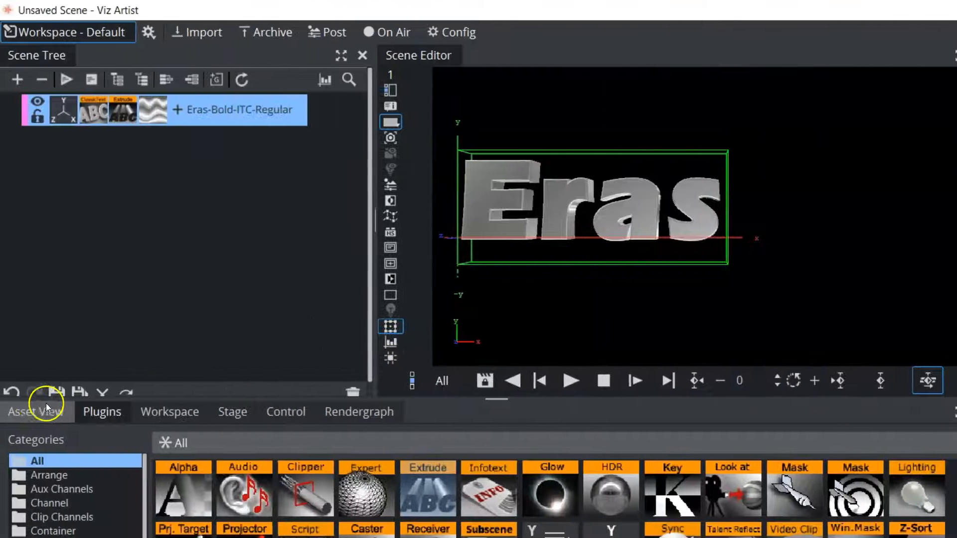
pyautogui.click(42, 412)
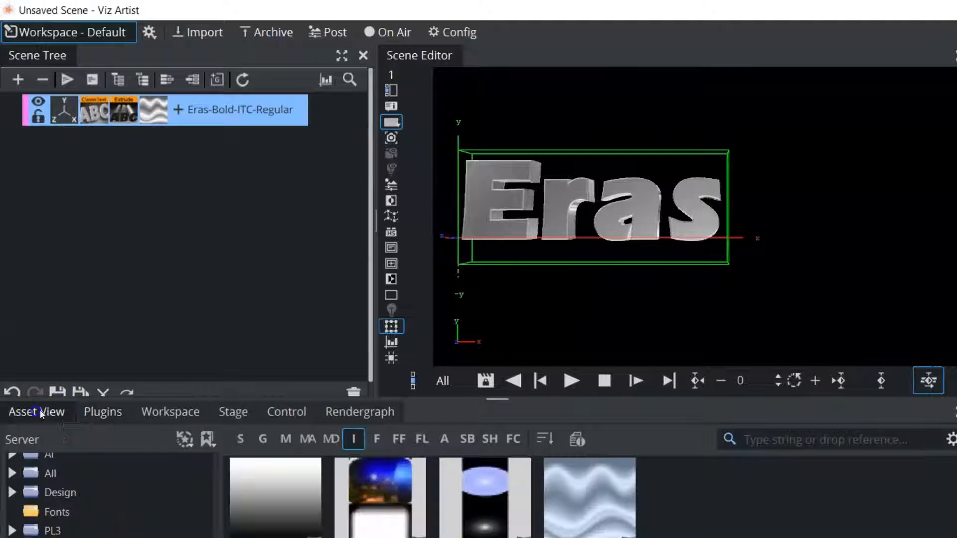
# - Try the RedShade material from the A_Globals folder on the Eras text container and remove it
pyautogui.scroll(10, 103, 480)
pyautogui.click(88, 466)
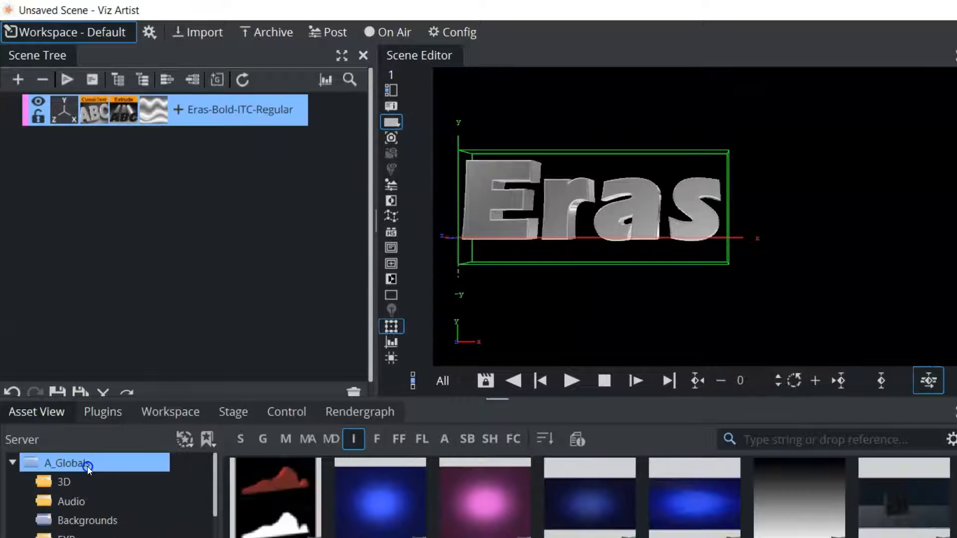
pyautogui.click(291, 441)
pyautogui.moveTo(372, 486); pyautogui.dragTo(223, 142)
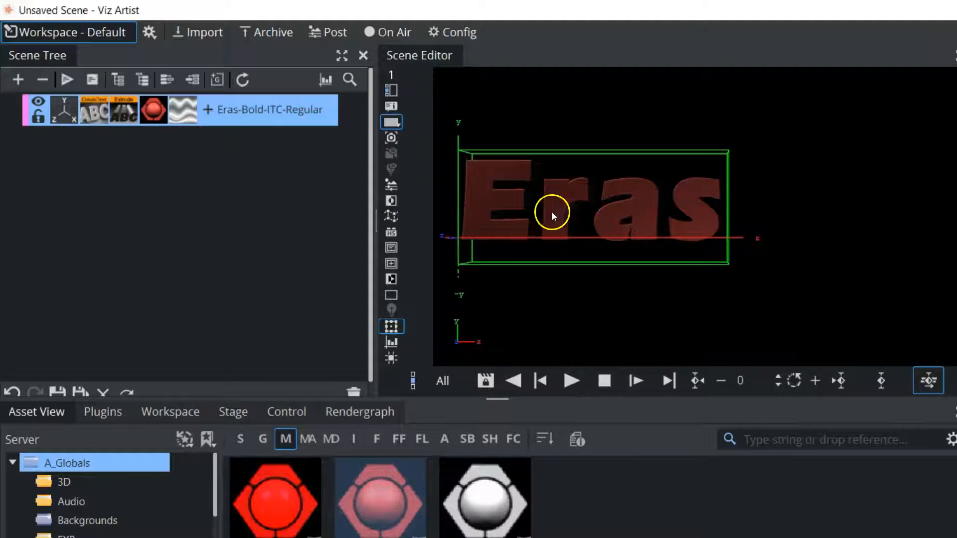
pyautogui.moveTo(152, 114); pyautogui.dragTo(192, 262)
pyautogui.moveTo(334, 291); pyautogui.dragTo(353, 393)
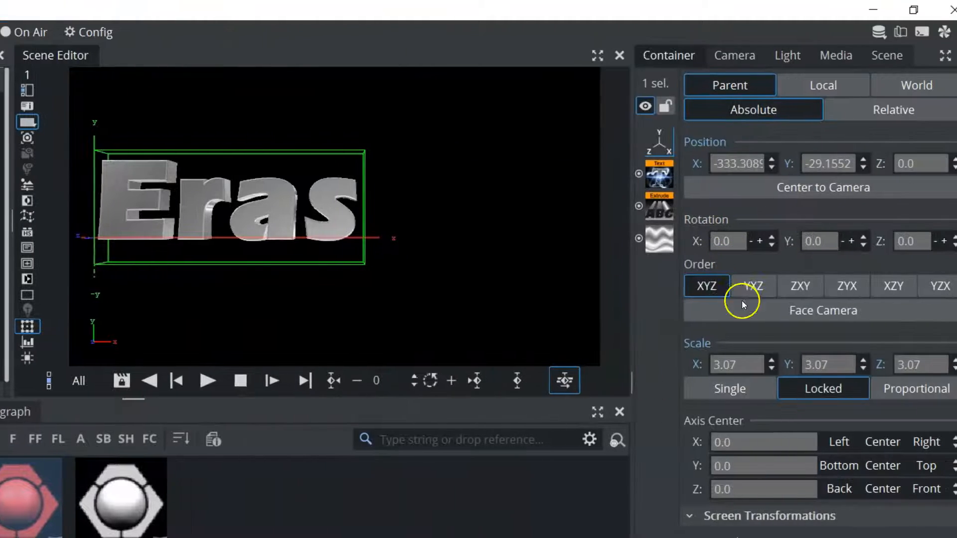
# - Enlarge the extruded Eras text with its scale axes locked
pyautogui.moveTo(706, 365); pyautogui.dragTo(877, 363)
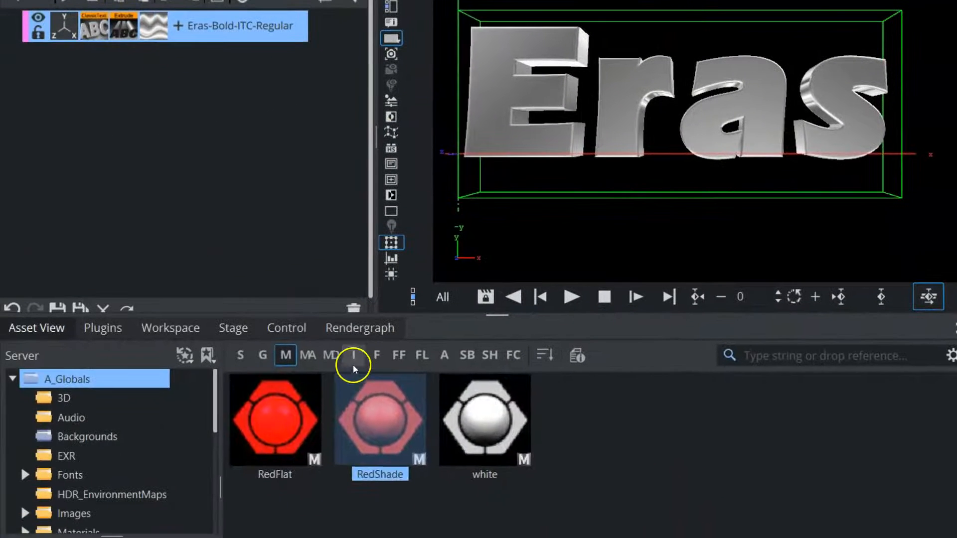
# - Add the FLA1 image from the tutGFX Now folder as a container and nest the text container inside it
pyautogui.click(353, 363)
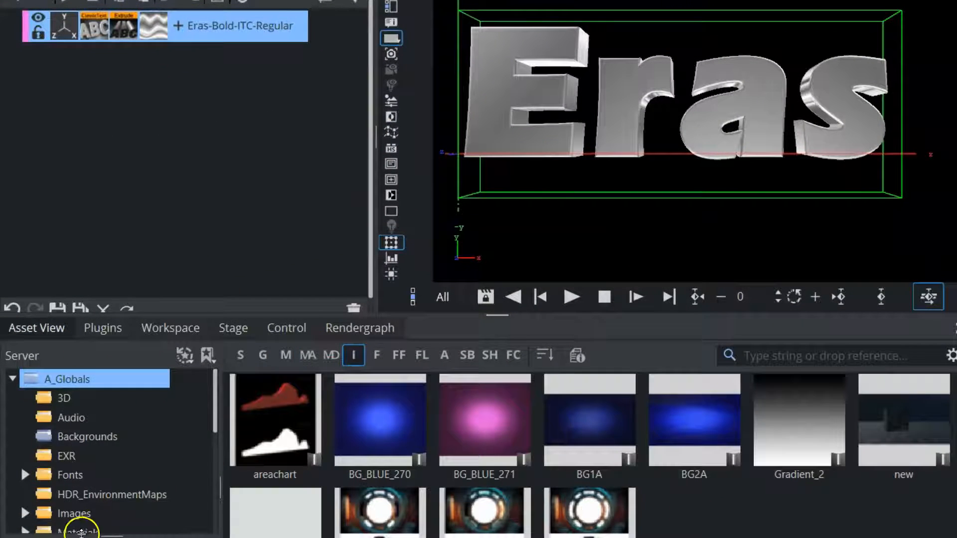
pyautogui.scroll(-10, 138, 471)
pyautogui.click(95, 503)
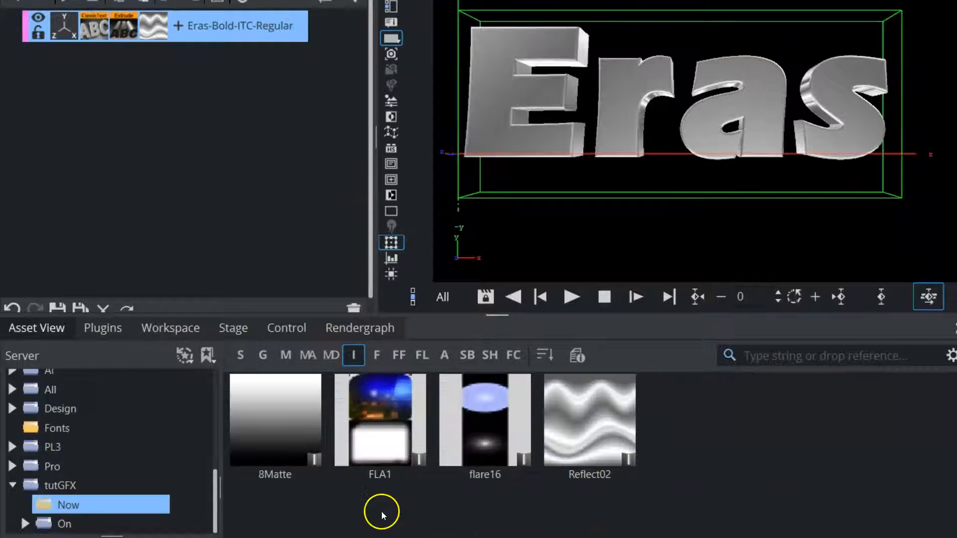
pyautogui.moveTo(372, 458); pyautogui.dragTo(74, 107)
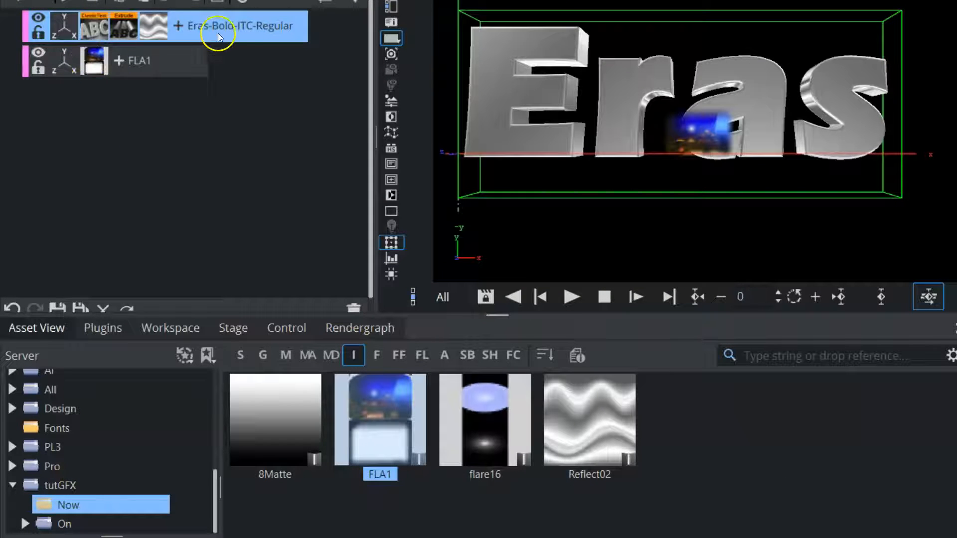
pyautogui.moveTo(235, 26); pyautogui.dragTo(247, 64)
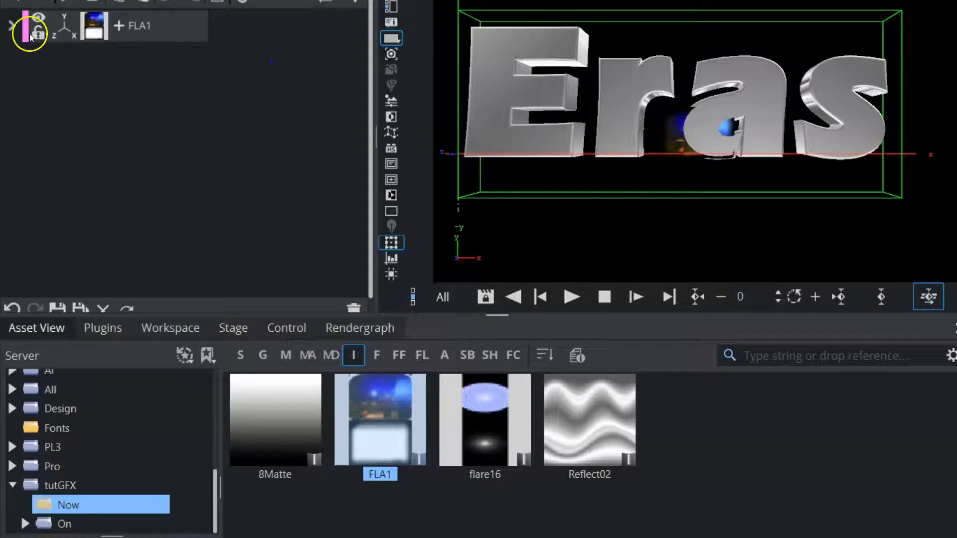
pyautogui.click(10, 25)
# - Set the mapping mode of the FLA1 container's image to Reflection
pyautogui.click(94, 26)
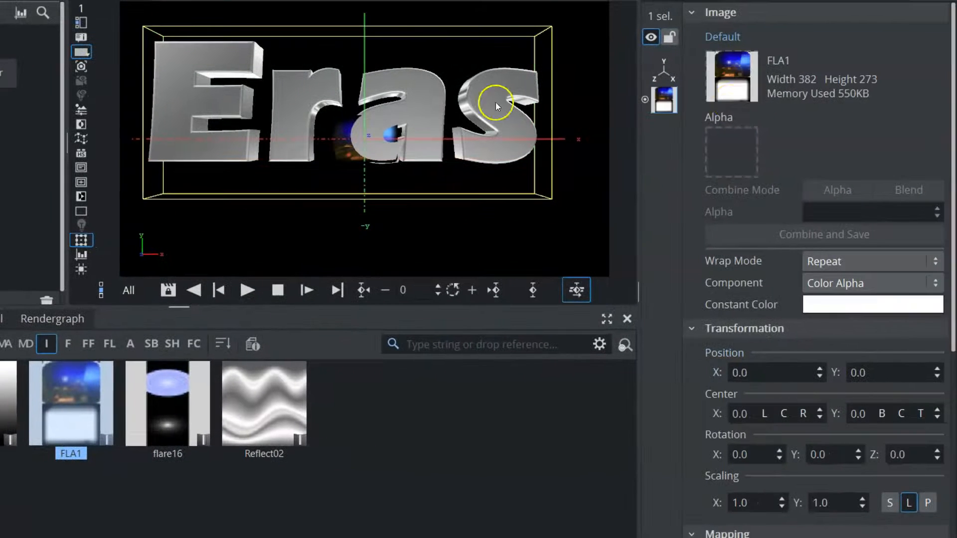
pyautogui.scroll(-7, 799, 392)
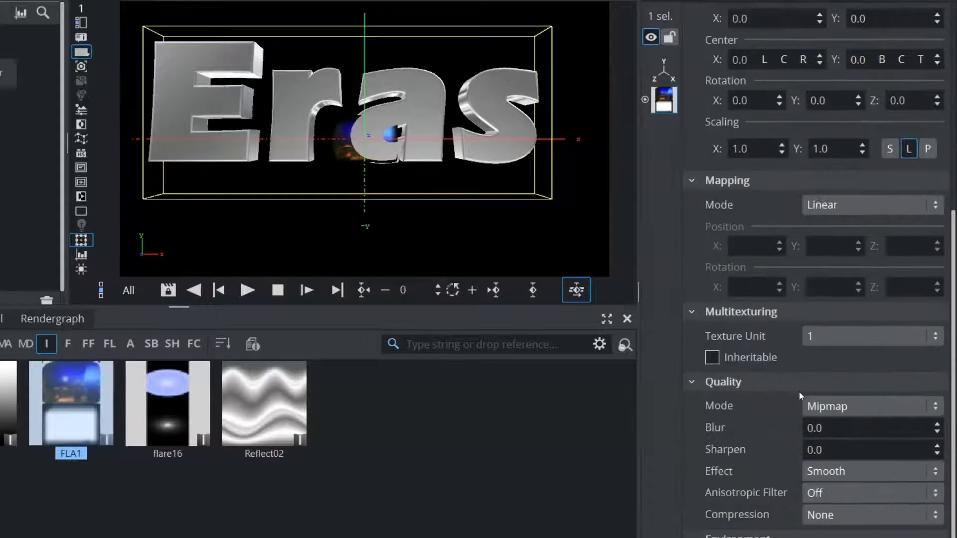
pyautogui.click(844, 205)
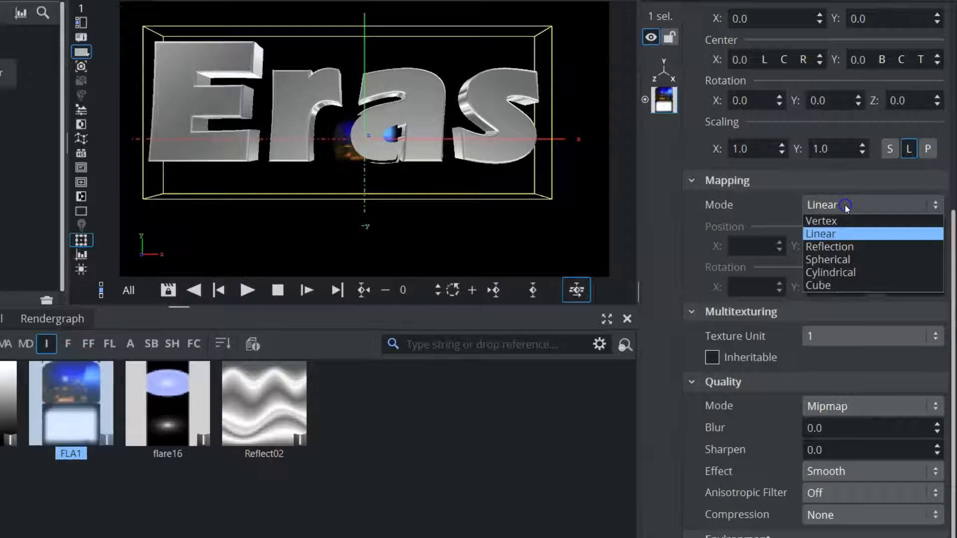
pyautogui.click(833, 246)
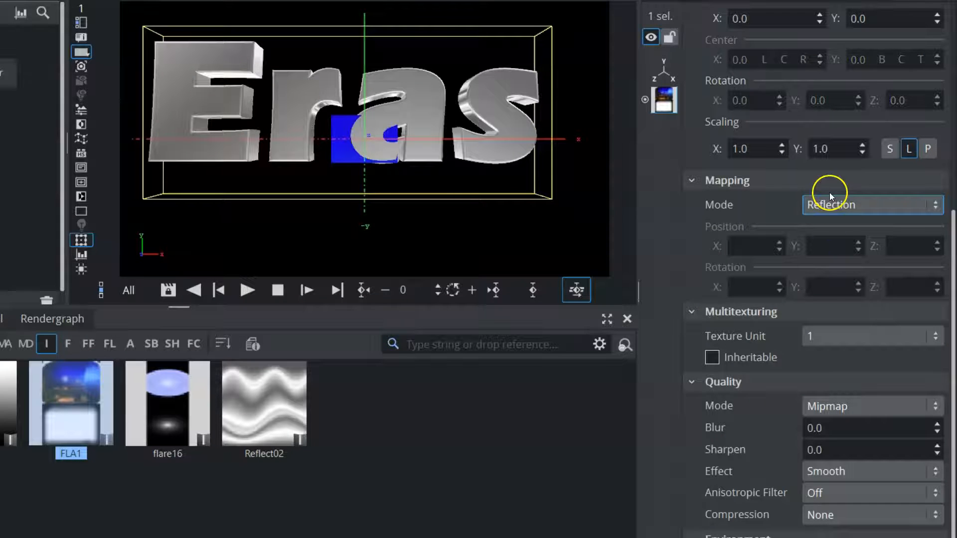
# - Make the FLA1 texture inheritable and assign it to texture unit 2
pyautogui.scroll(-2, 764, 336)
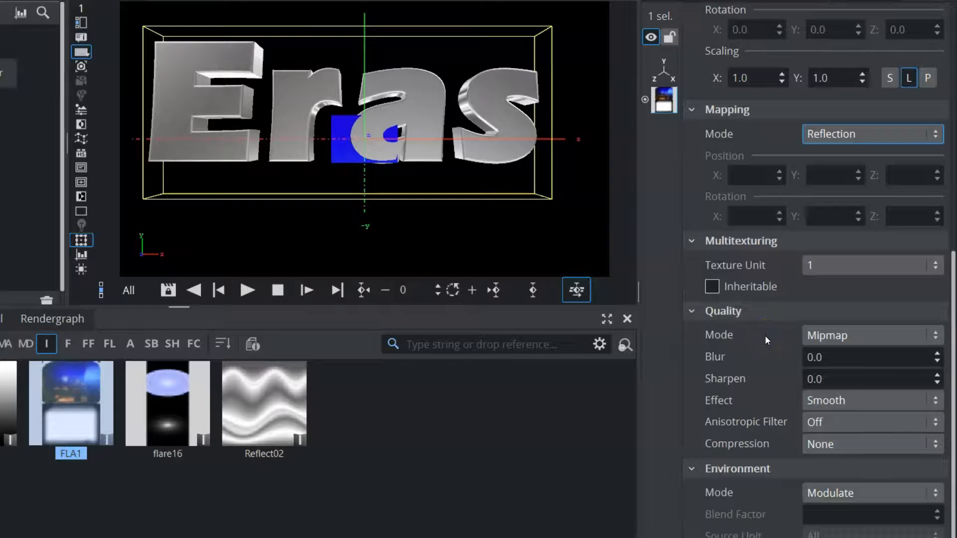
pyautogui.scroll(1, 764, 335)
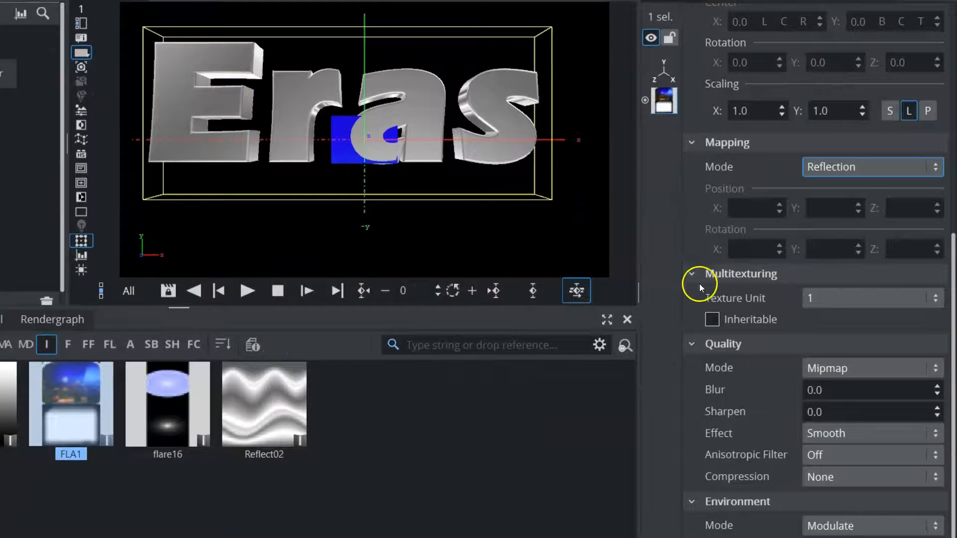
pyautogui.click(711, 321)
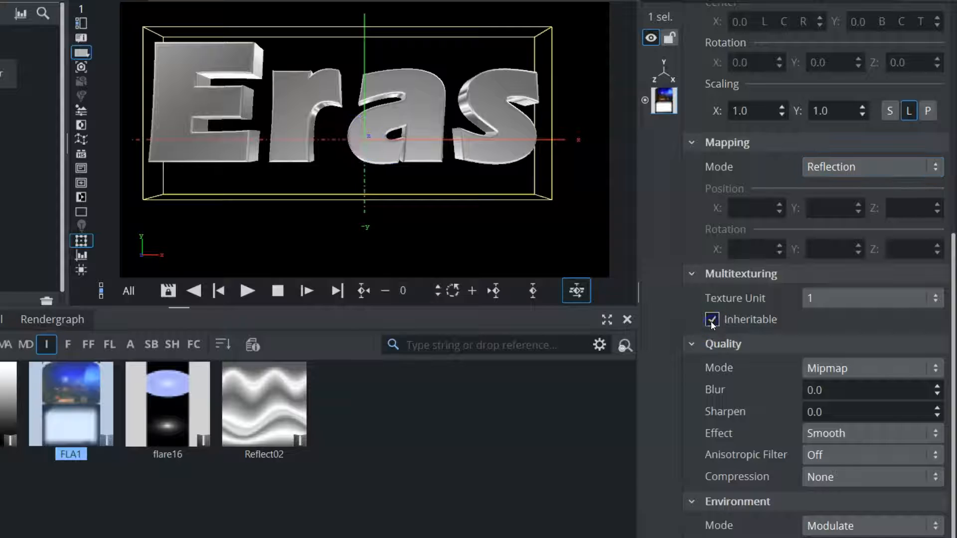
pyautogui.click(835, 302)
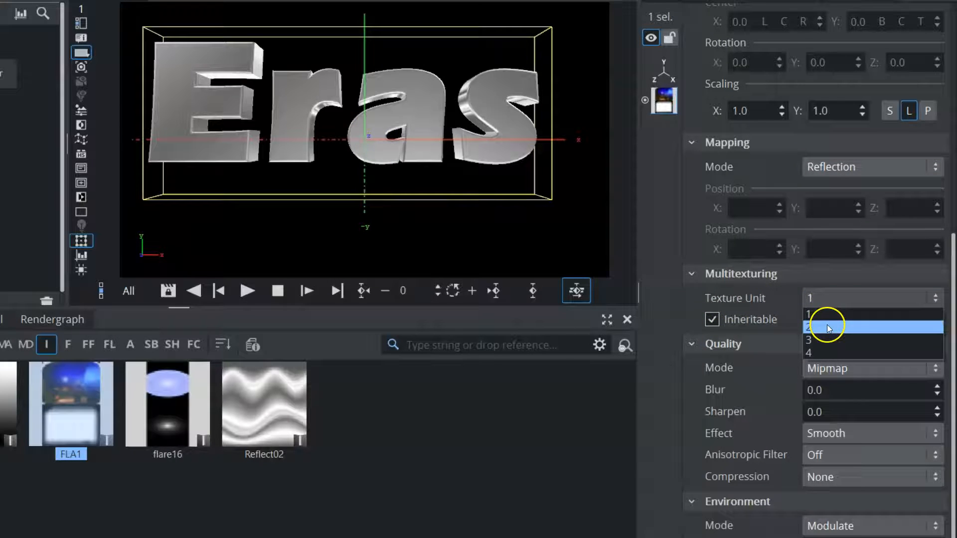
pyautogui.click(827, 326)
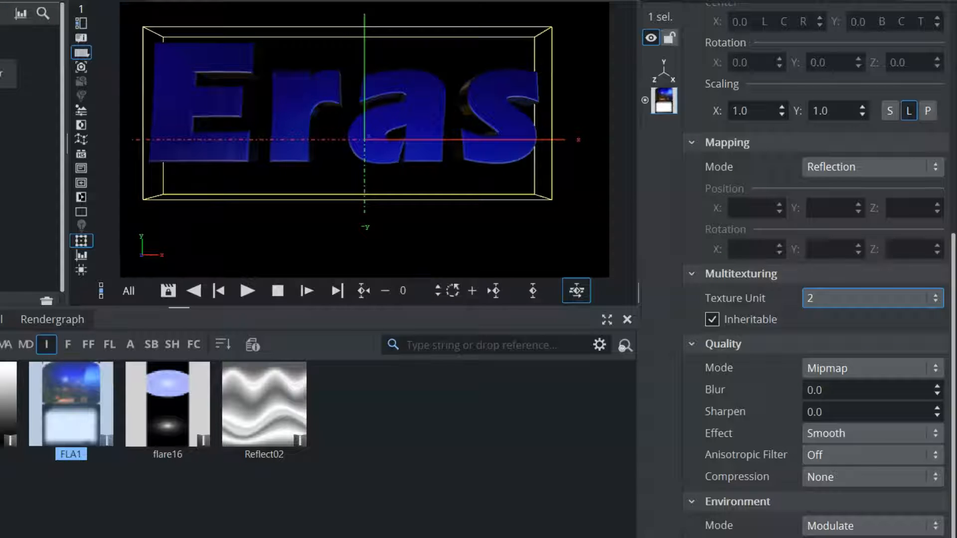
# - Shift the FLA1 texture's X and Y position to adjust the reflection on the text
pyautogui.click(664, 101)
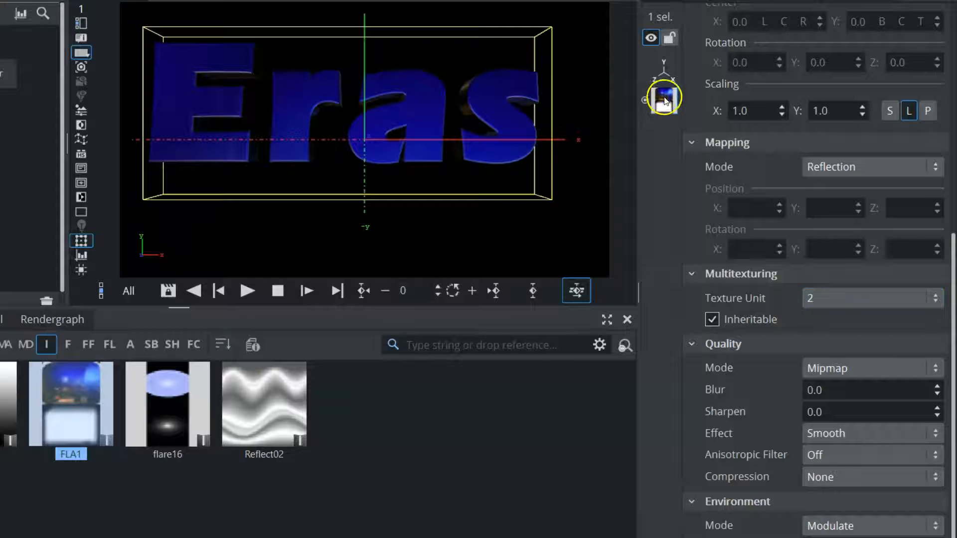
pyautogui.scroll(3, 751, 160)
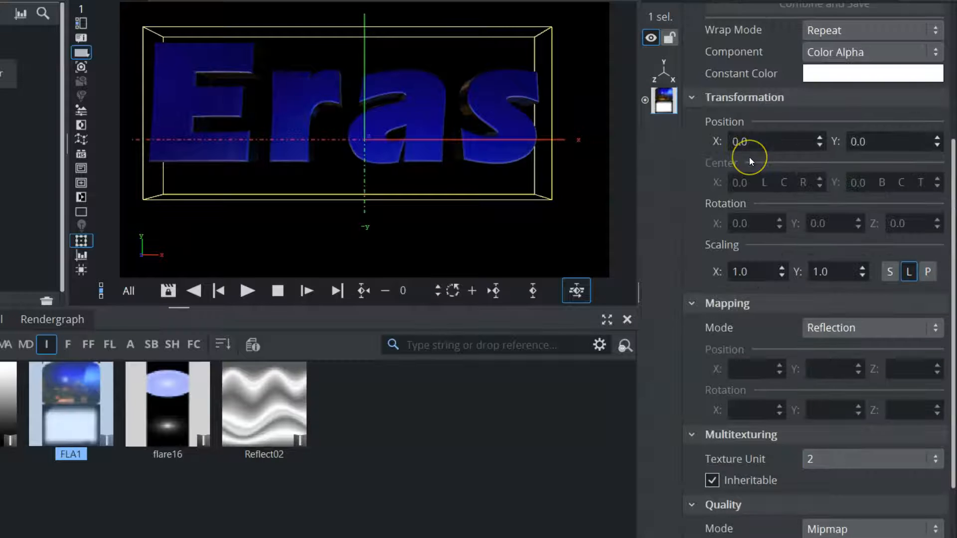
pyautogui.moveTo(737, 140); pyautogui.dragTo(785, 139)
pyautogui.moveTo(867, 141)
pyautogui.mouseDown()
pyautogui.moveTo(907, 139)
pyautogui.moveTo(877, 137)
pyautogui.mouseUp()
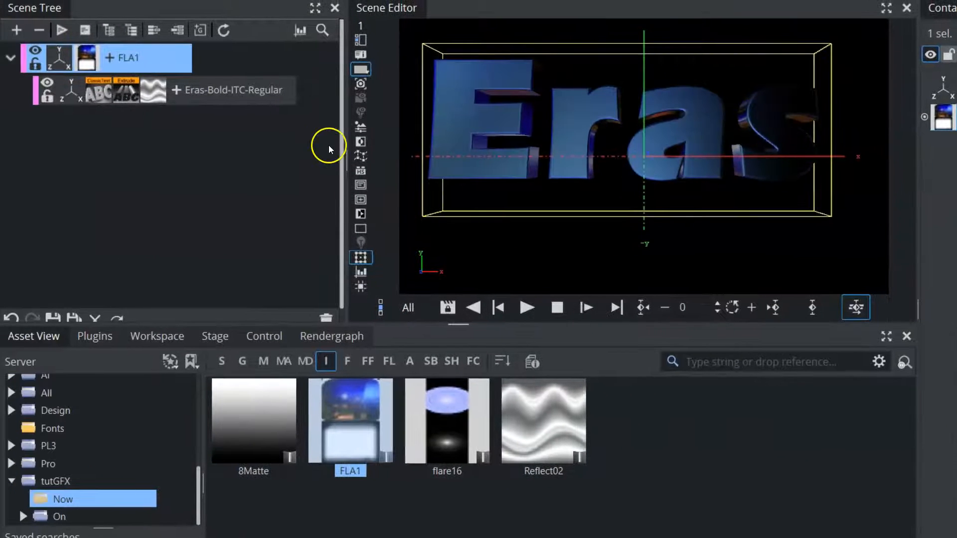
# - Duplicate the text container inside FLA1 and switch the copy's font to the Eras Bold Outline-1 variant
pyautogui.click(47, 96)
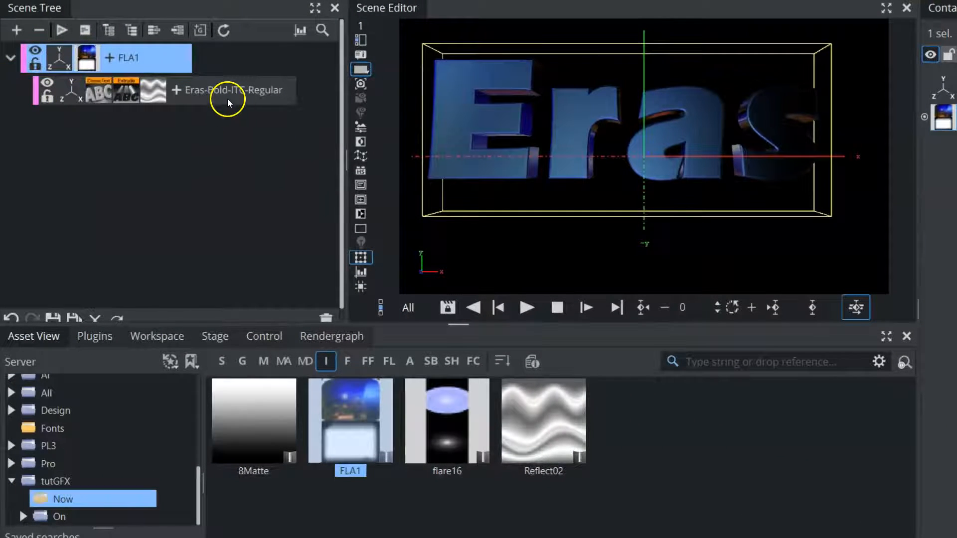
pyautogui.keyDown('ctrl'); pyautogui.moveTo(213, 135); pyautogui.dragTo(189, 157); pyautogui.keyUp('ctrl')
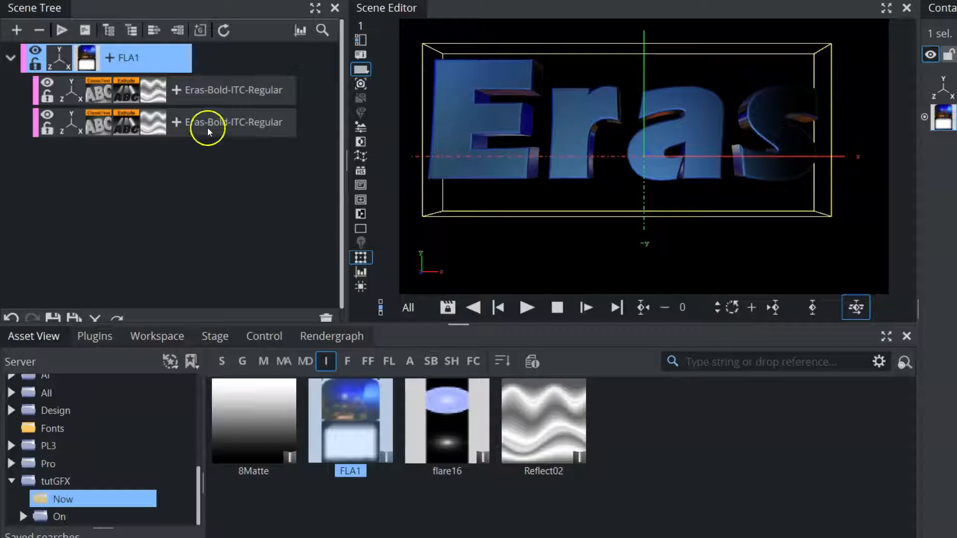
pyautogui.click(123, 129)
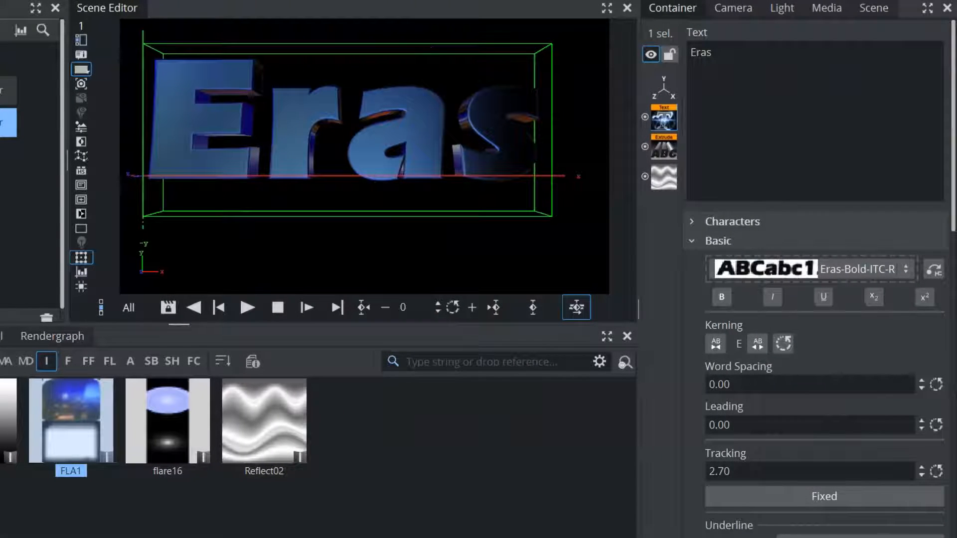
pyautogui.click(847, 271)
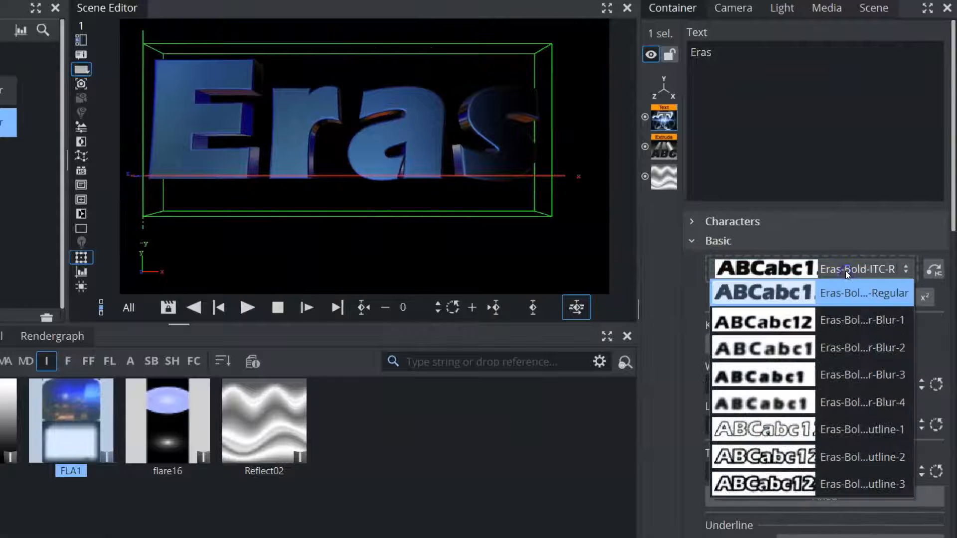
pyautogui.click(766, 430)
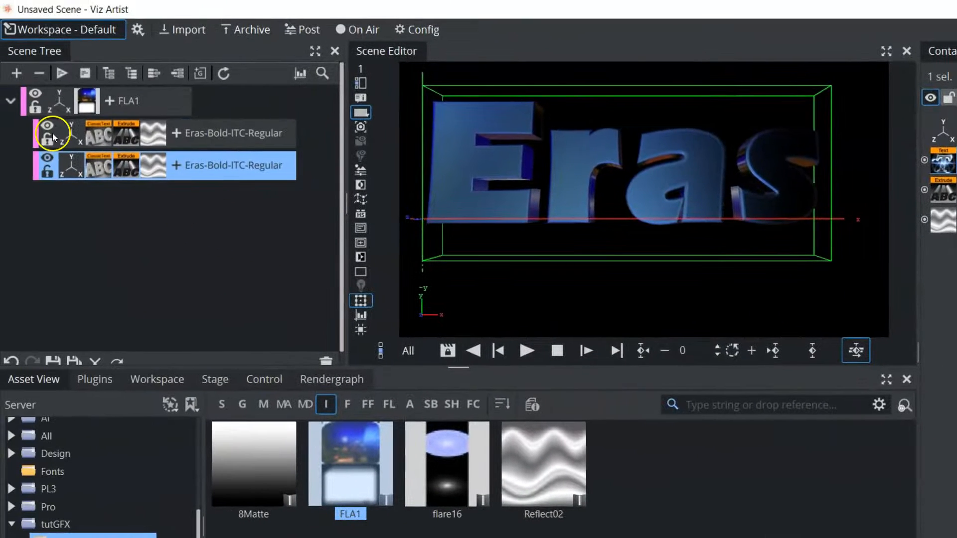
# - Move the outline text out of FLA1 and replace its texture with 8Matte, hiding the filled text meanwhile and showing it again
pyautogui.click(46, 128)
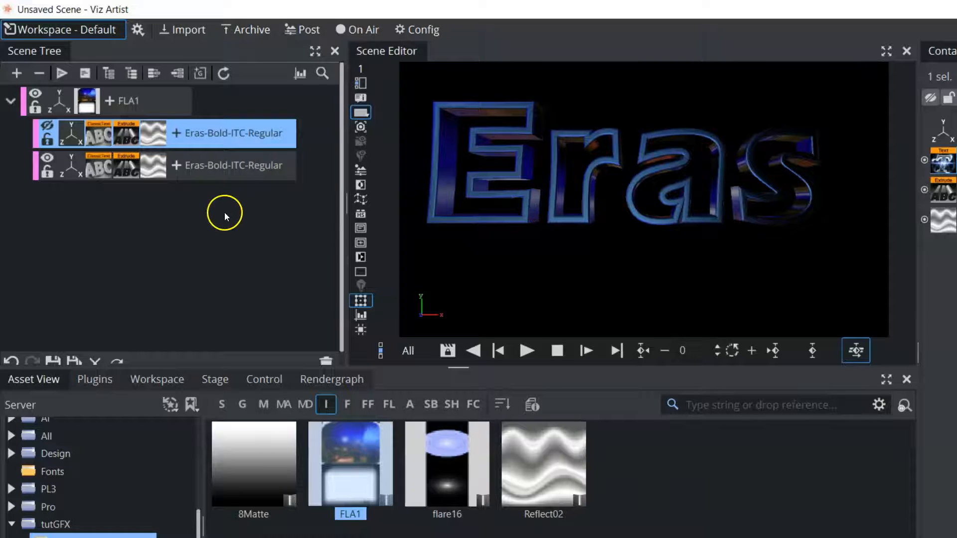
pyautogui.moveTo(267, 453)
pyautogui.mouseDown()
pyautogui.moveTo(161, 173)
pyautogui.moveTo(168, 98)
pyautogui.moveTo(151, 88)
pyautogui.mouseUp()
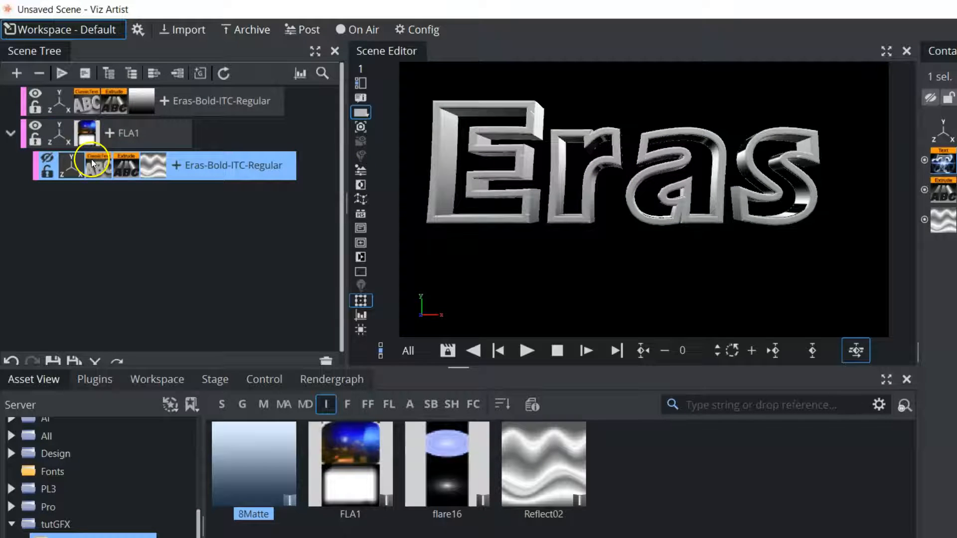
pyautogui.click(48, 158)
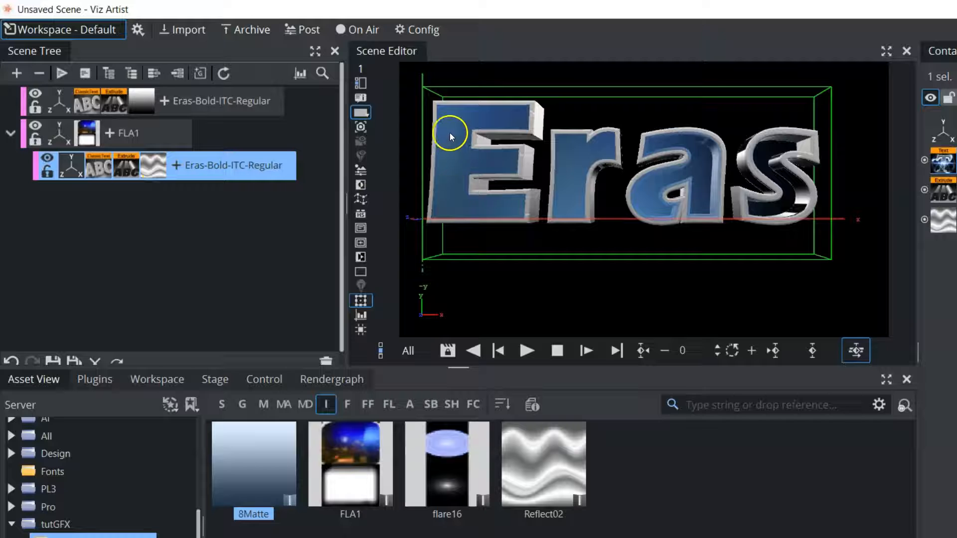
# - Collapse FLA1 and group it with the outline text container under a new parent container
pyautogui.click(10, 132)
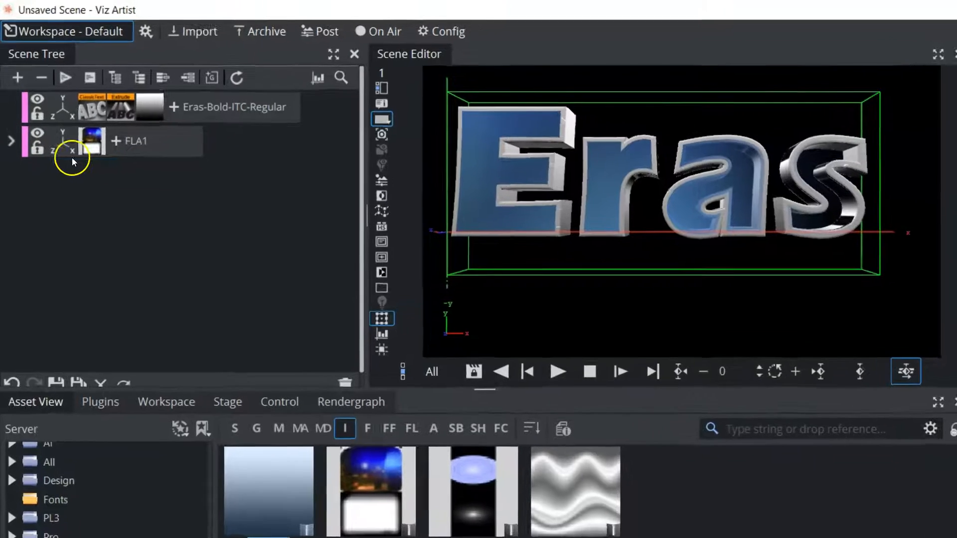
pyautogui.click(119, 141)
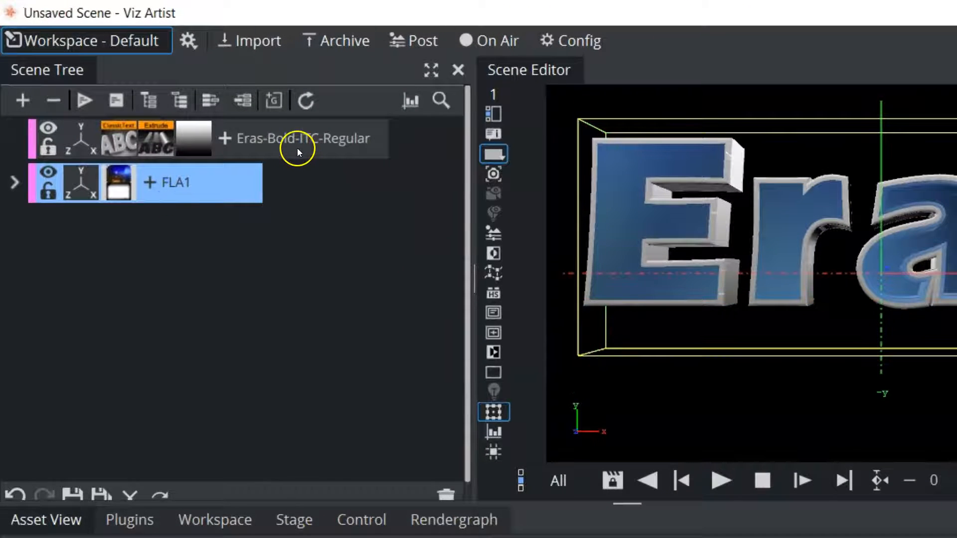
pyautogui.click(297, 148)
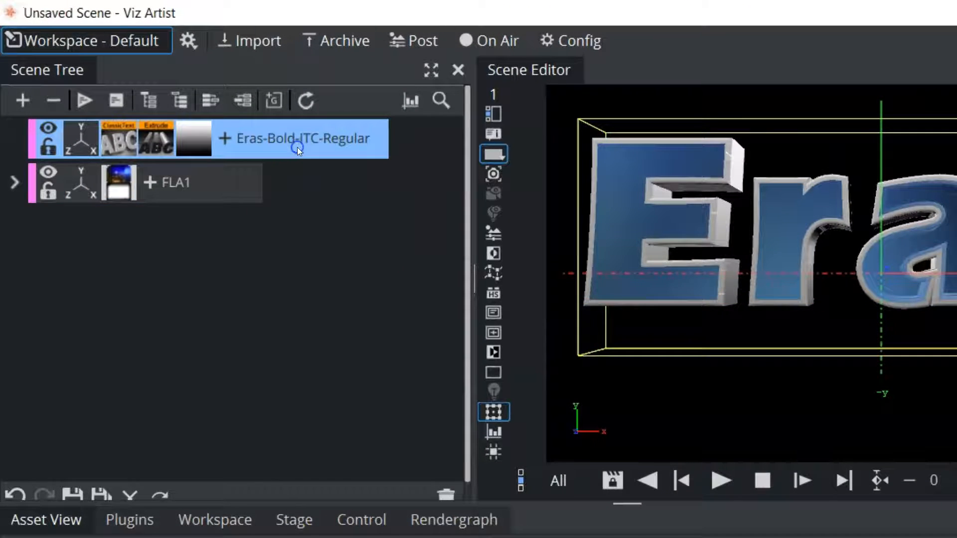
pyautogui.keyDown('ctrl'); pyautogui.click(222, 175); pyautogui.keyUp('ctrl')
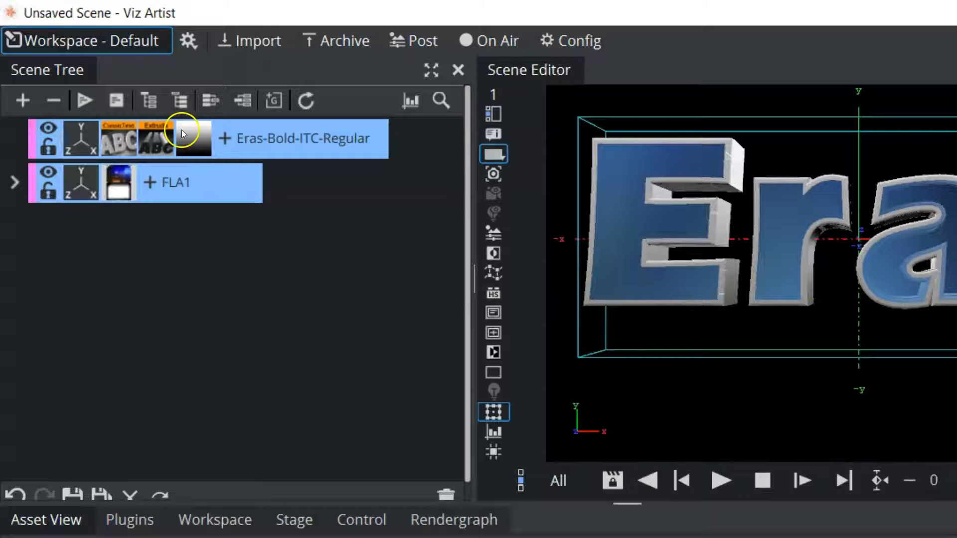
pyautogui.click(148, 97)
# - Rotate the new parent container around its Y axis and expand FLA1 in the scene tree
pyautogui.click(75, 139)
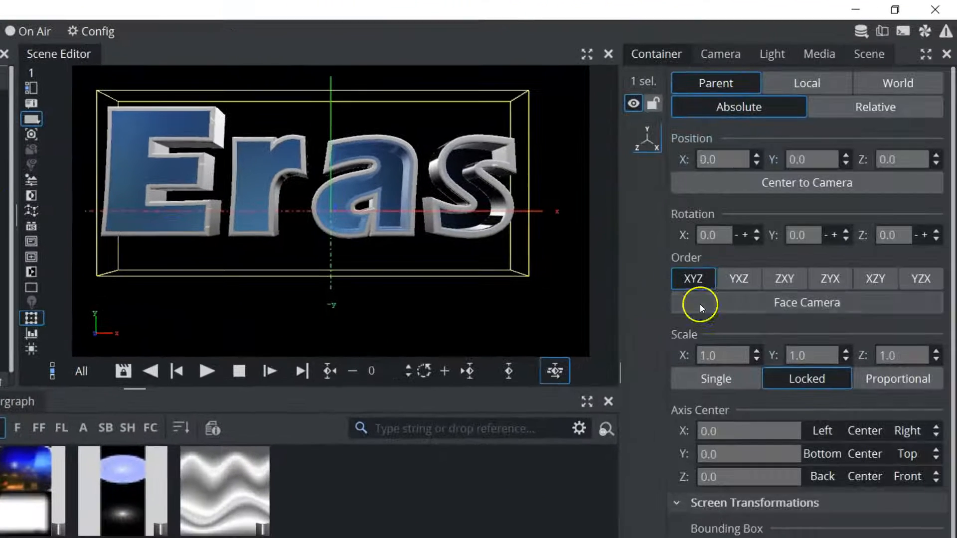
pyautogui.moveTo(804, 239); pyautogui.dragTo(808, 258)
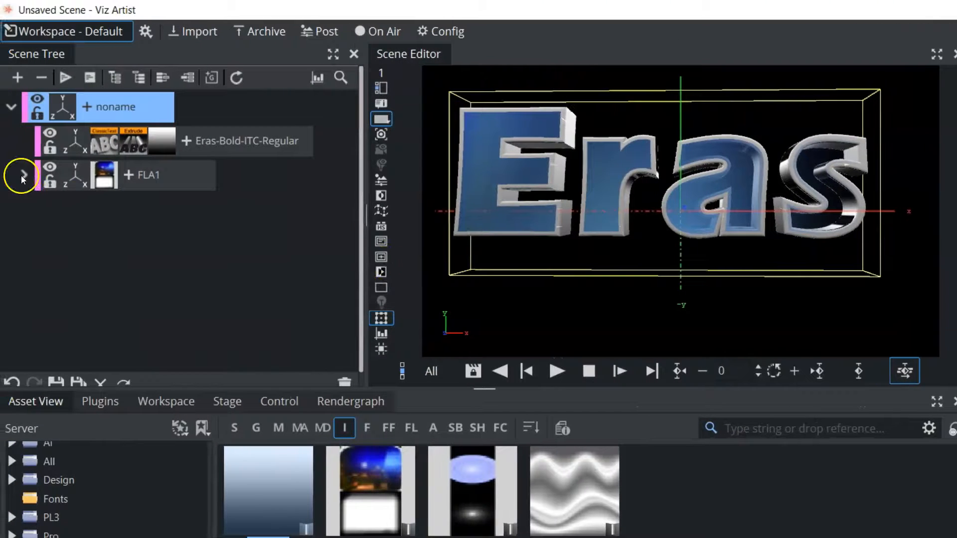
pyautogui.click(21, 175)
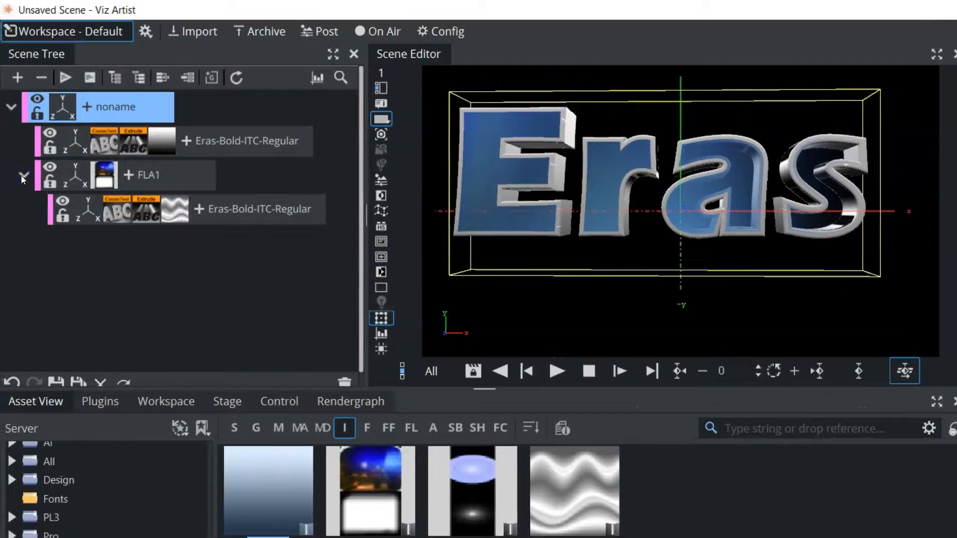
# - Append a hyphen to the outline text and link the filled text container to it as Container 1 of a Textlink plugin
pyautogui.click(102, 143)
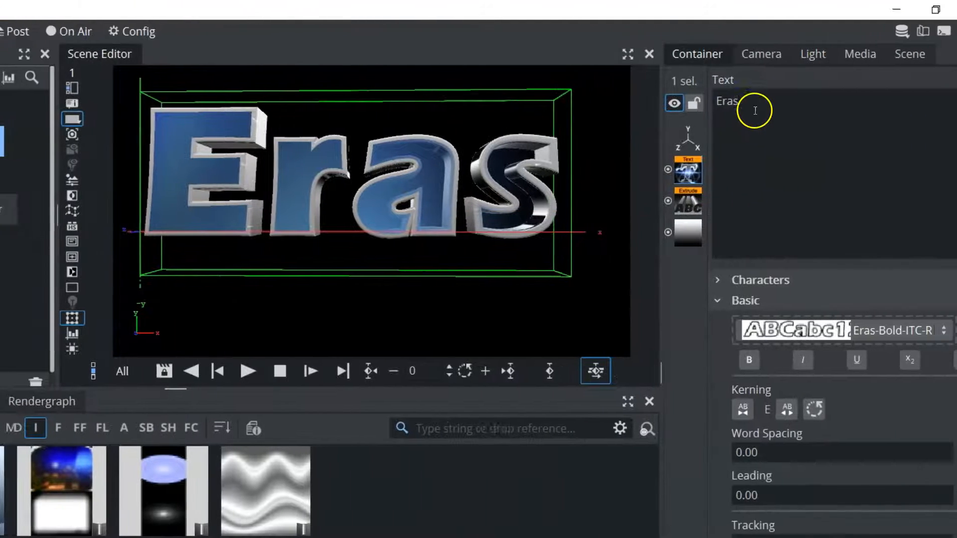
pyautogui.write('-')
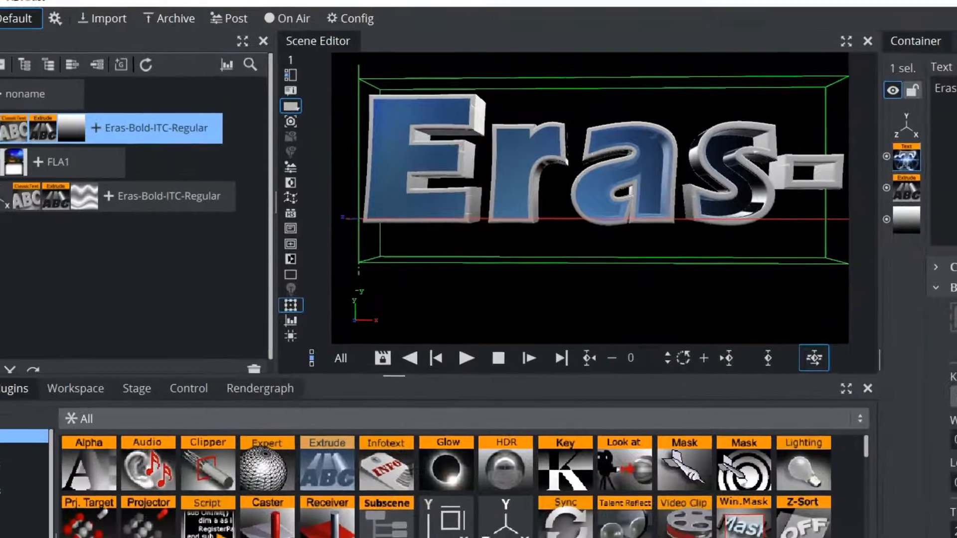
pyautogui.scroll(-20, 536, 484)
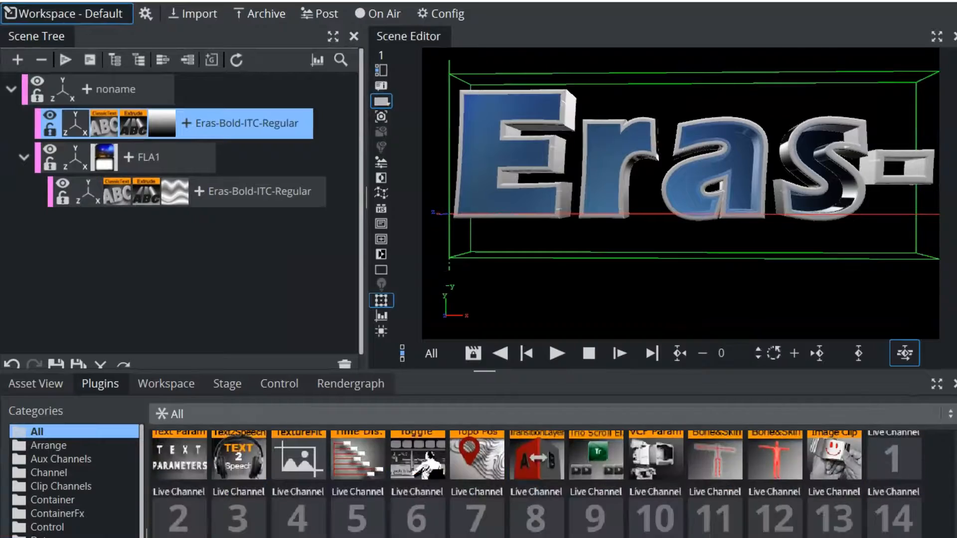
pyautogui.scroll(10, 536, 449)
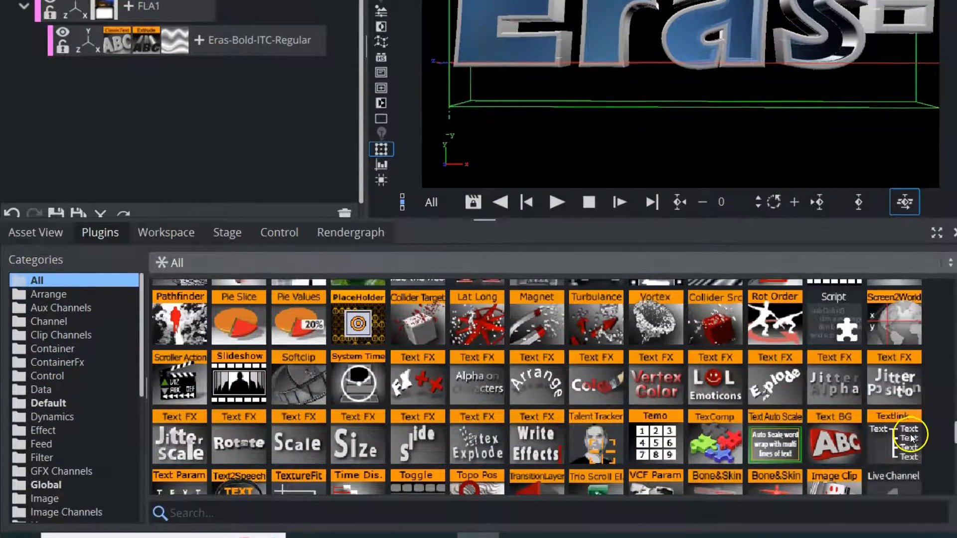
pyautogui.moveTo(911, 432); pyautogui.dragTo(197, 143)
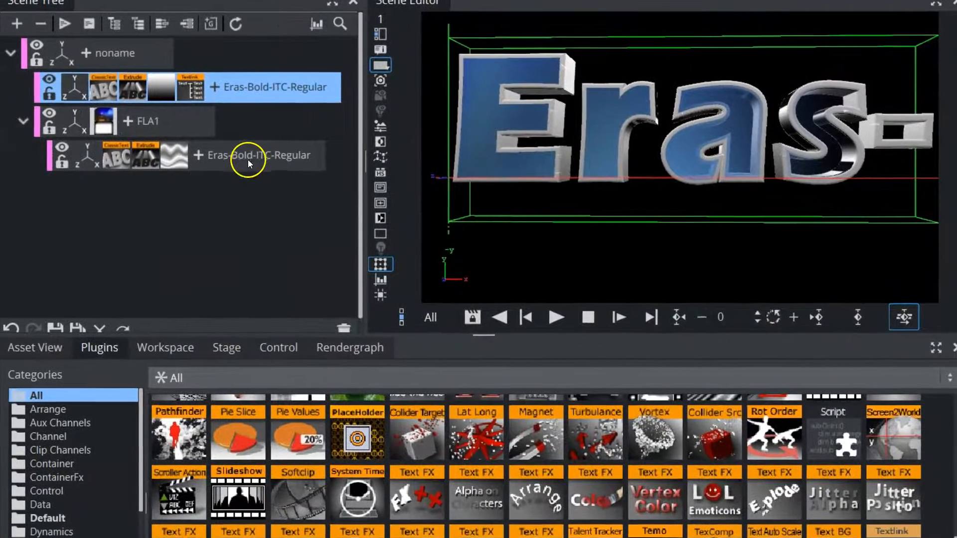
pyautogui.moveTo(248, 161); pyautogui.dragTo(699, 130)
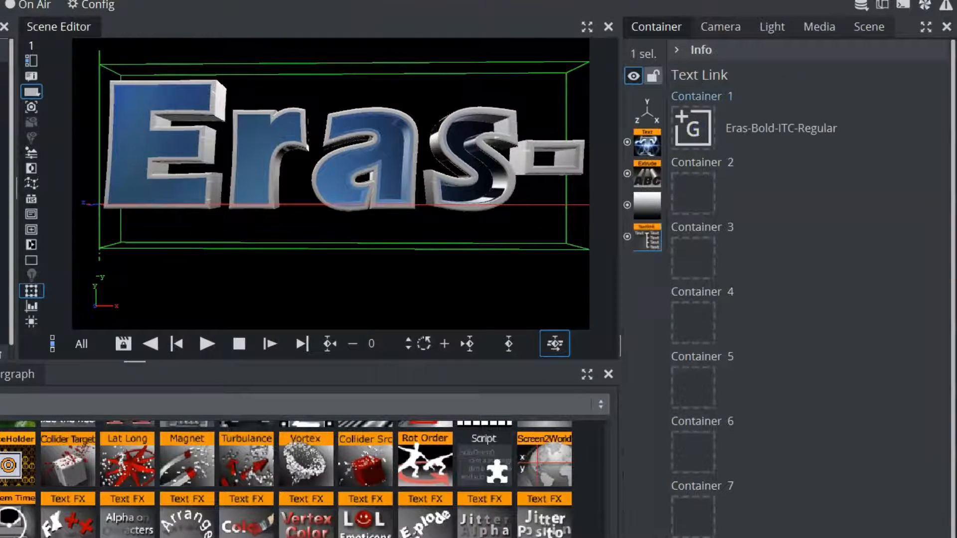
# - Replace the outline text's content with "new" to update both linked text containers
pyautogui.click(648, 144)
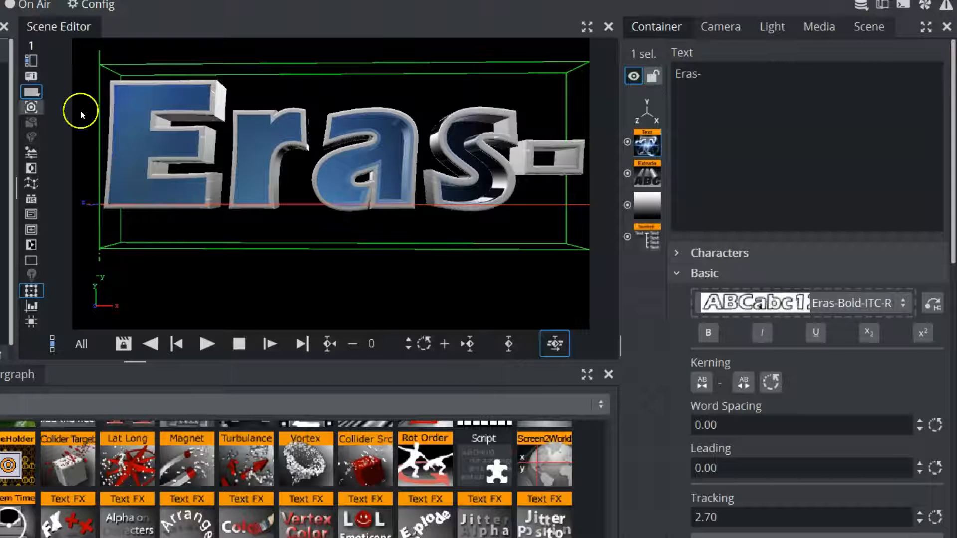
pyautogui.moveTo(726, 73); pyautogui.dragTo(659, 69)
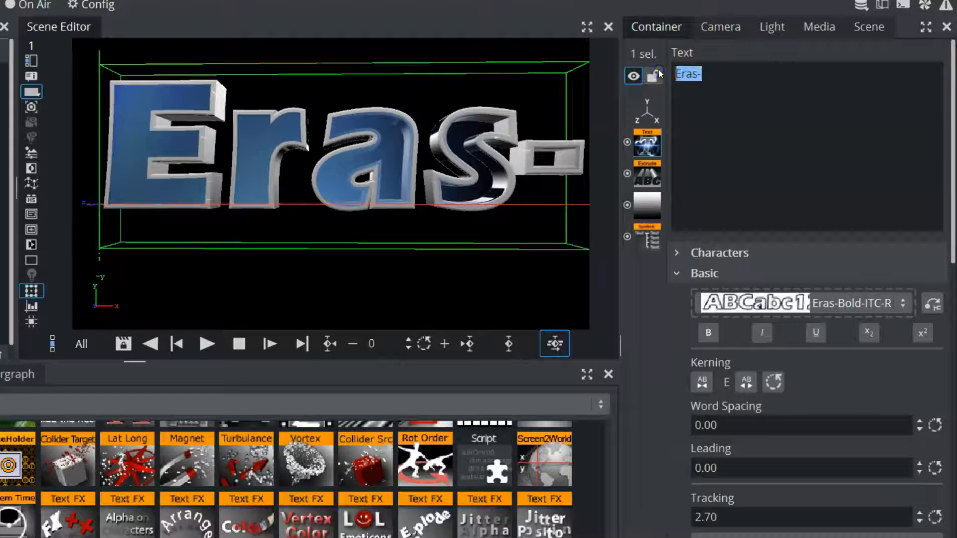
pyautogui.write('new')
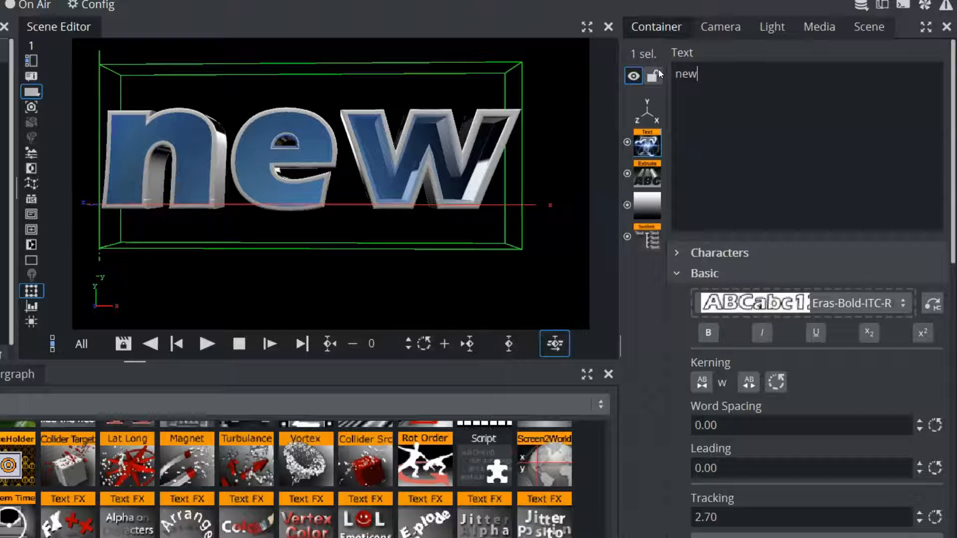
# - Replace the texture on the filled text container inside FLA1 with the FLA1 image
pyautogui.click(647, 206)
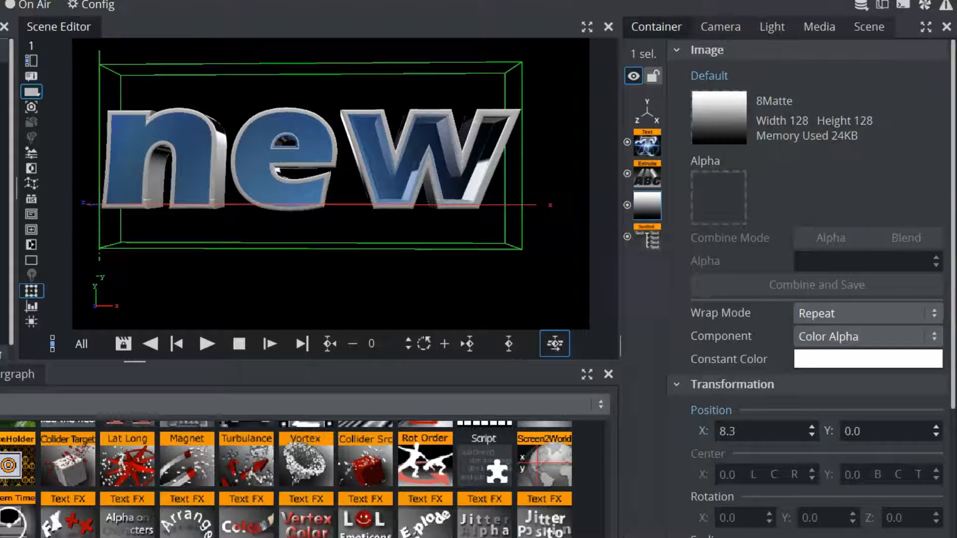
pyautogui.press('Down')
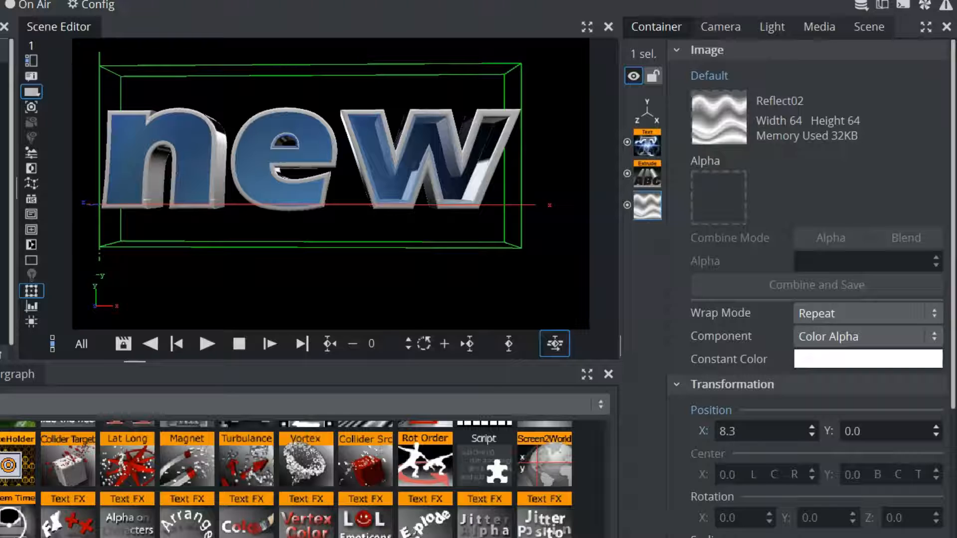
pyautogui.click(17, 399)
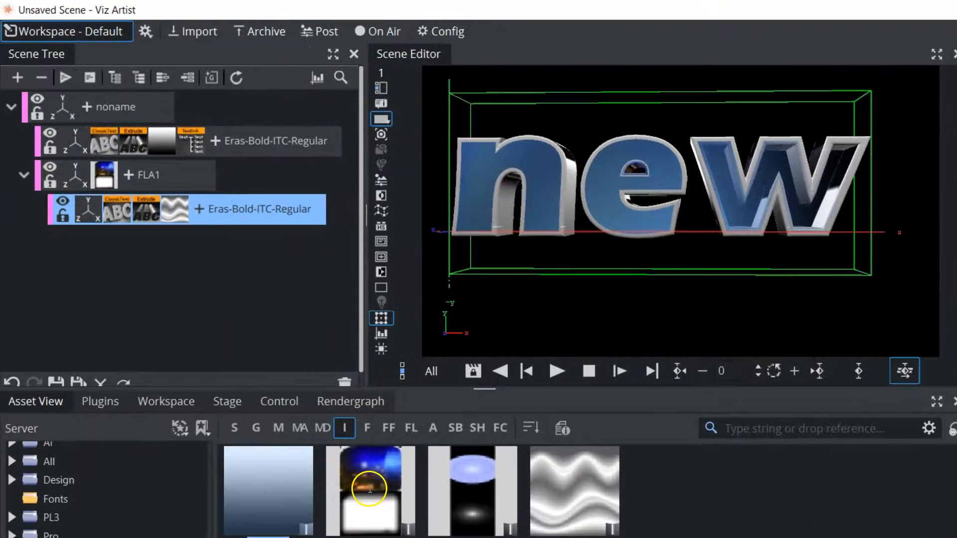
pyautogui.moveTo(359, 481); pyautogui.dragTo(152, 214)
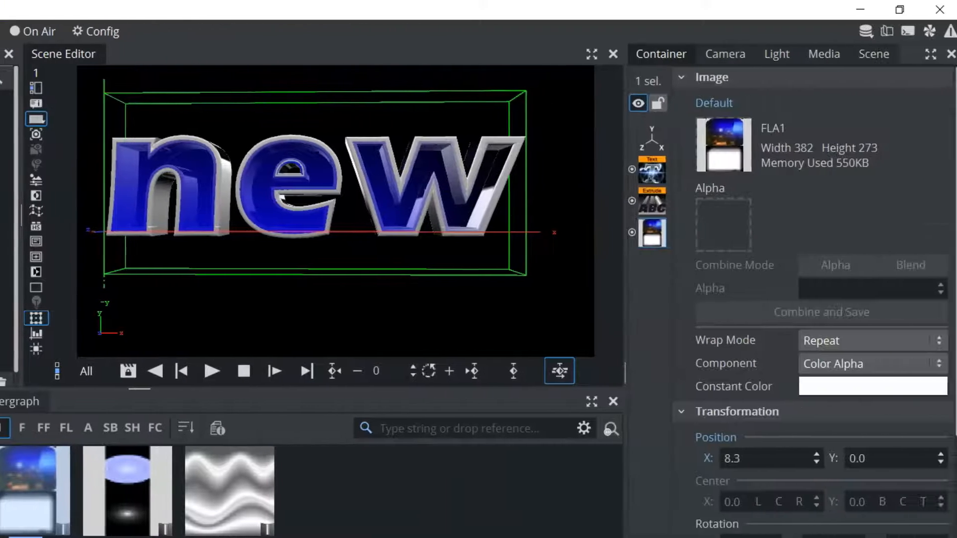
# - Switch the scene's render engine to Viz Engine Renderer and select the text in the scene view
pyautogui.click(869, 54)
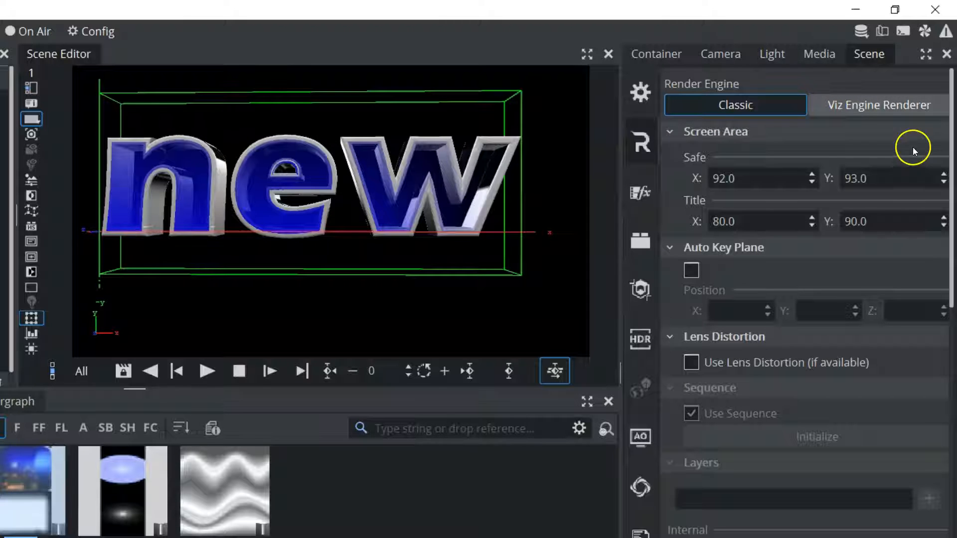
pyautogui.click(853, 107)
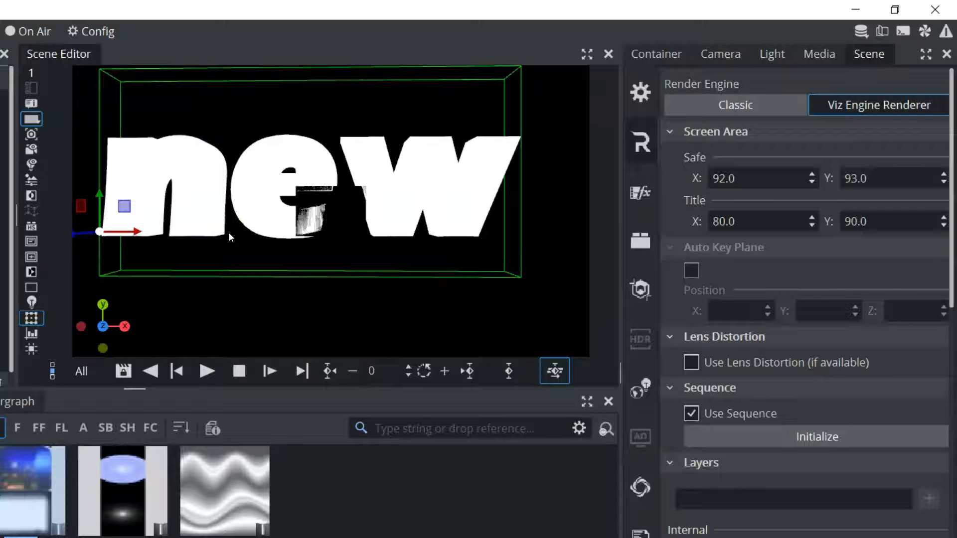
pyautogui.click(300, 224)
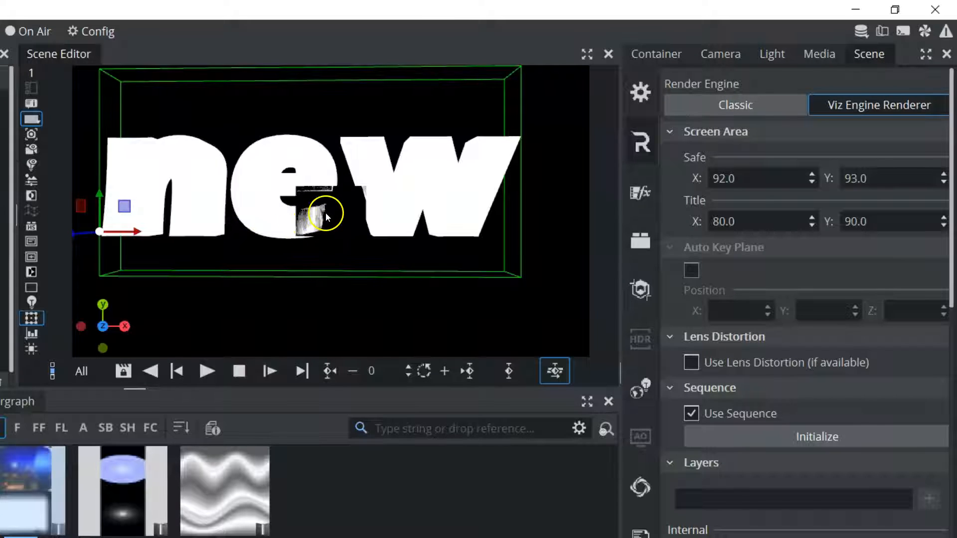
pyautogui.click(315, 215)
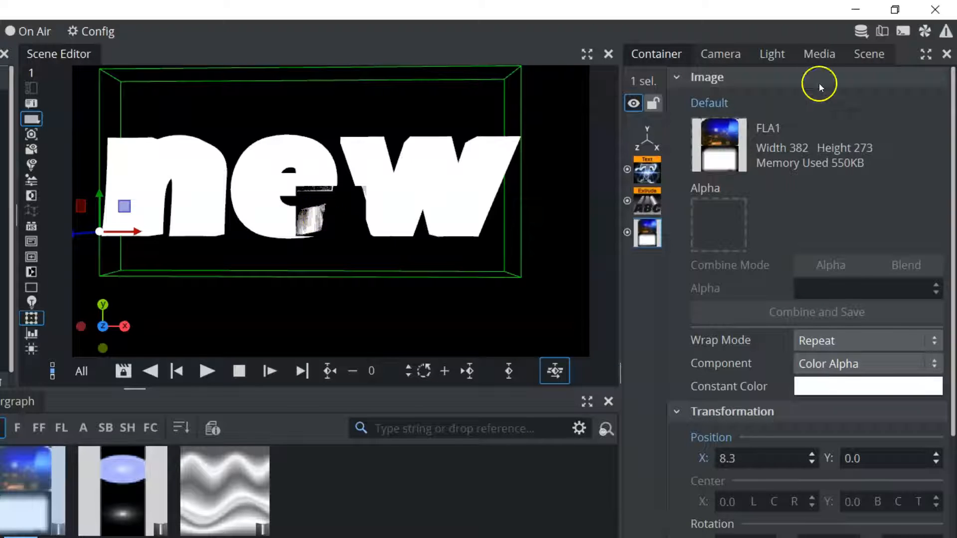
# - Close the current scene and discard its unsaved changes
pyautogui.click(868, 54)
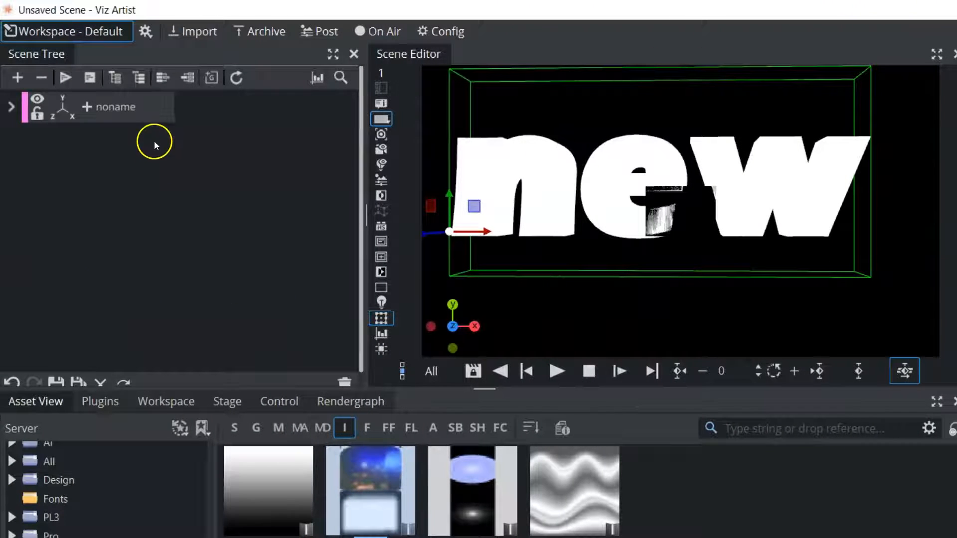
pyautogui.click(101, 381)
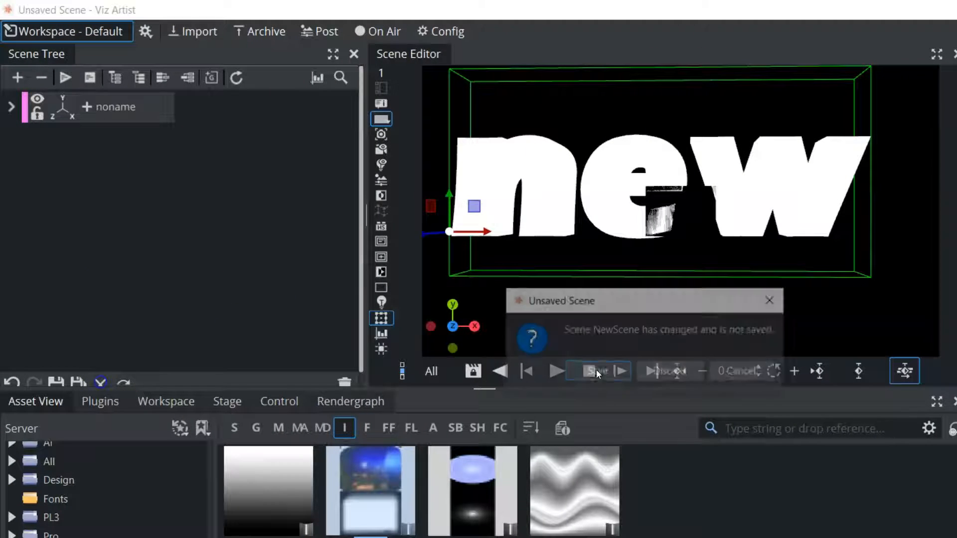
pyautogui.click(673, 372)
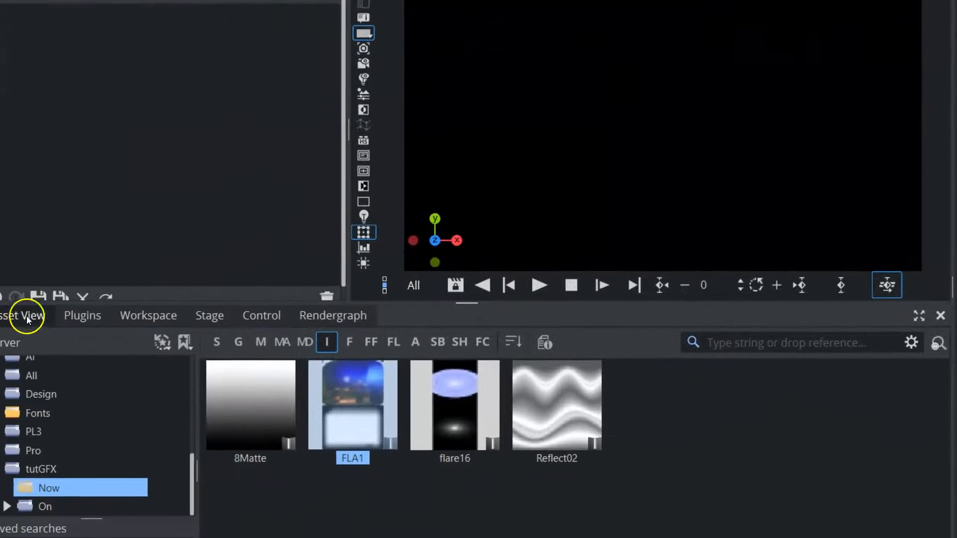
# - Show font families in the assets and open the Font Management dock
pyautogui.click(45, 311)
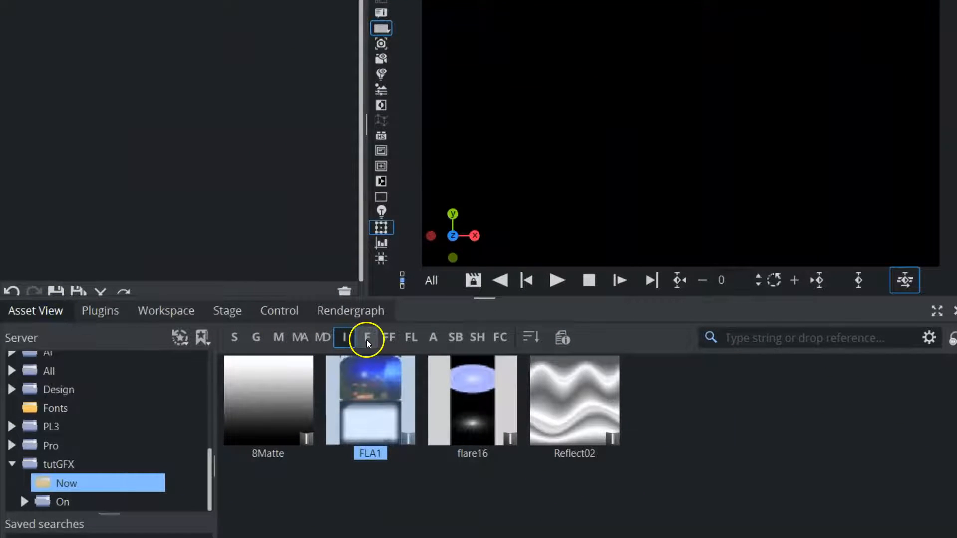
pyautogui.click(385, 338)
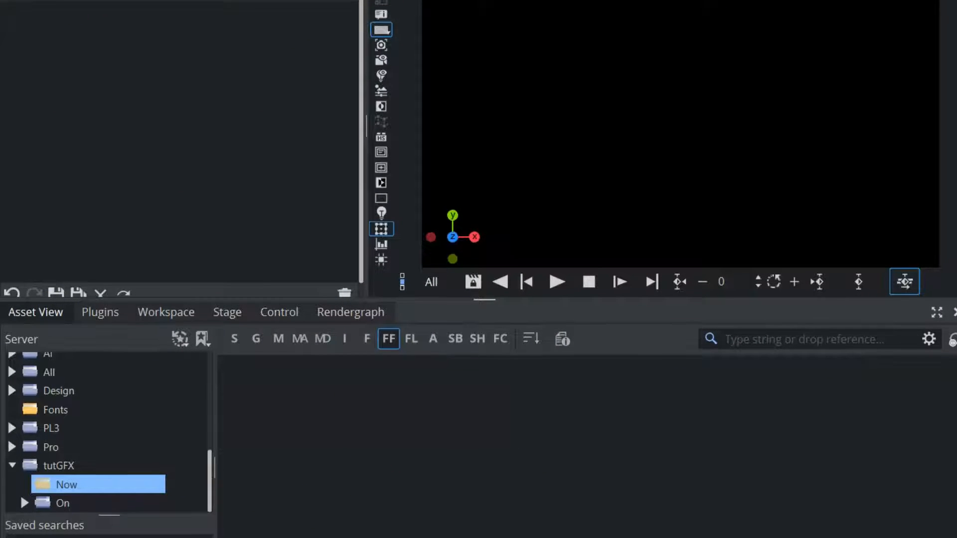
pyautogui.click(145, 33)
pyautogui.moveTo(169, 156)
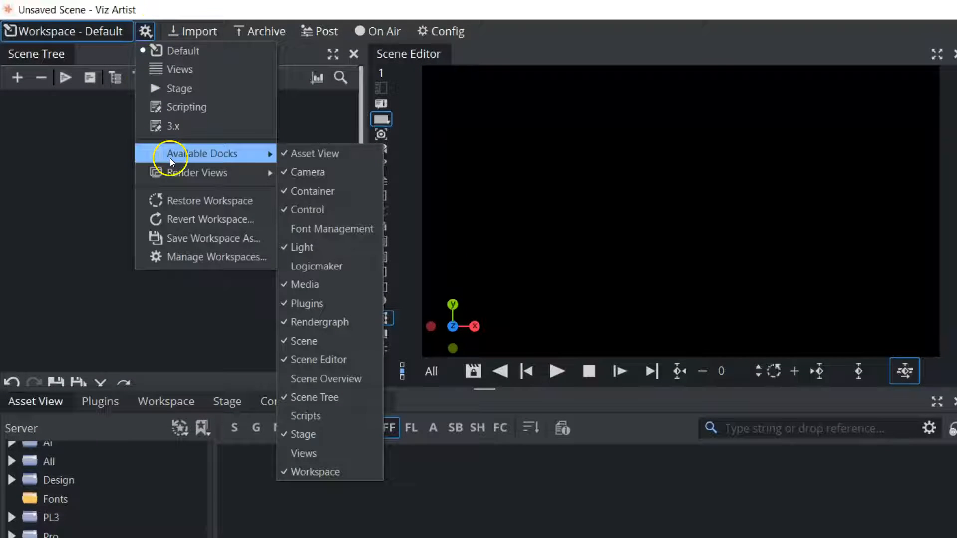
pyautogui.click(321, 229)
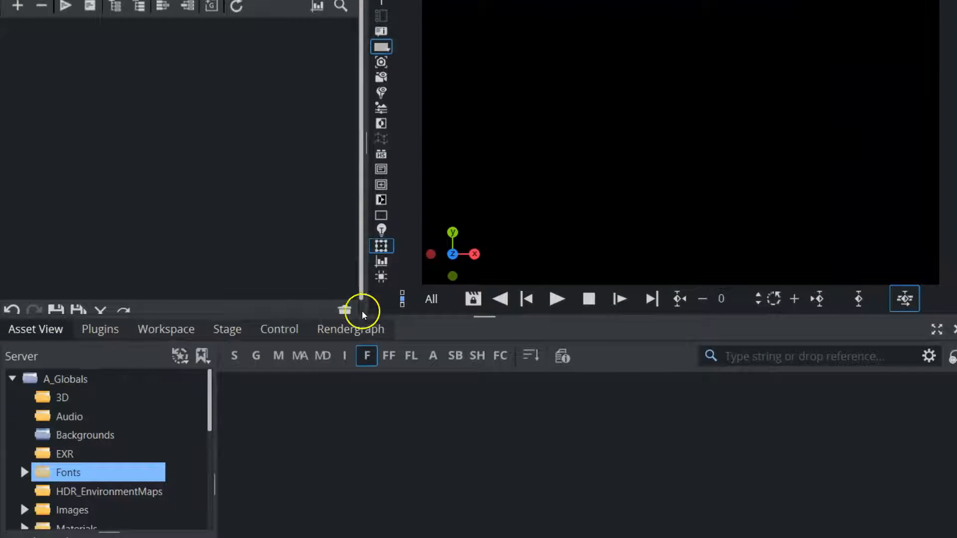
# - Find the Viz Engine Text plugin and add it to the empty scene tree as a new container
pyautogui.click(103, 331)
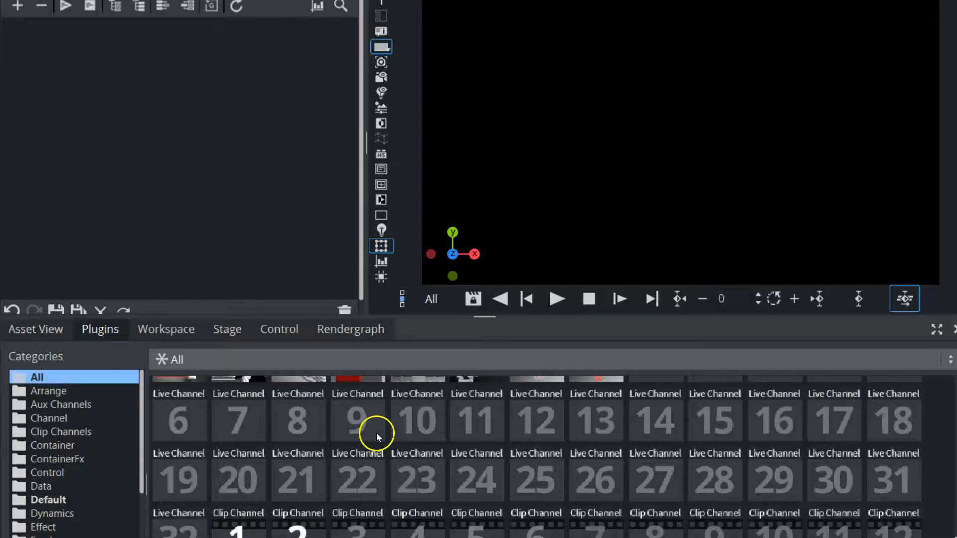
pyautogui.scroll(-15, 375, 431)
pyautogui.scroll(5, 376, 430)
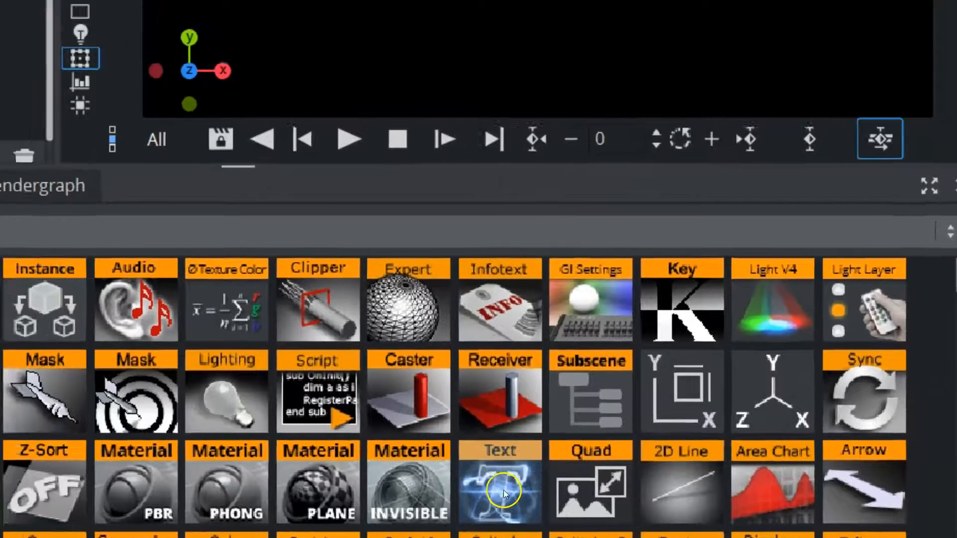
pyautogui.moveTo(478, 479); pyautogui.dragTo(86, 186)
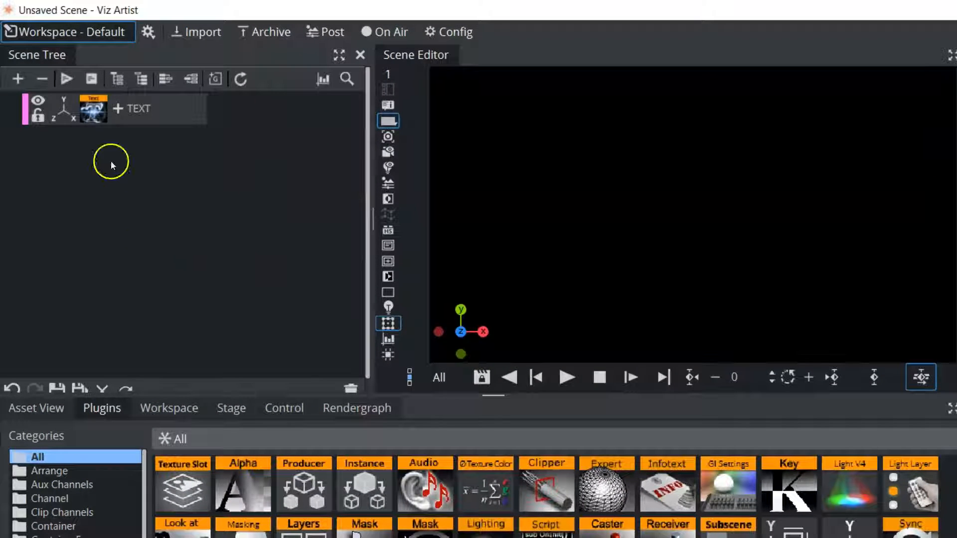
# - Set the new text container's font to Helvetica Neue LT Std and enter the text "new font"
pyautogui.click(90, 109)
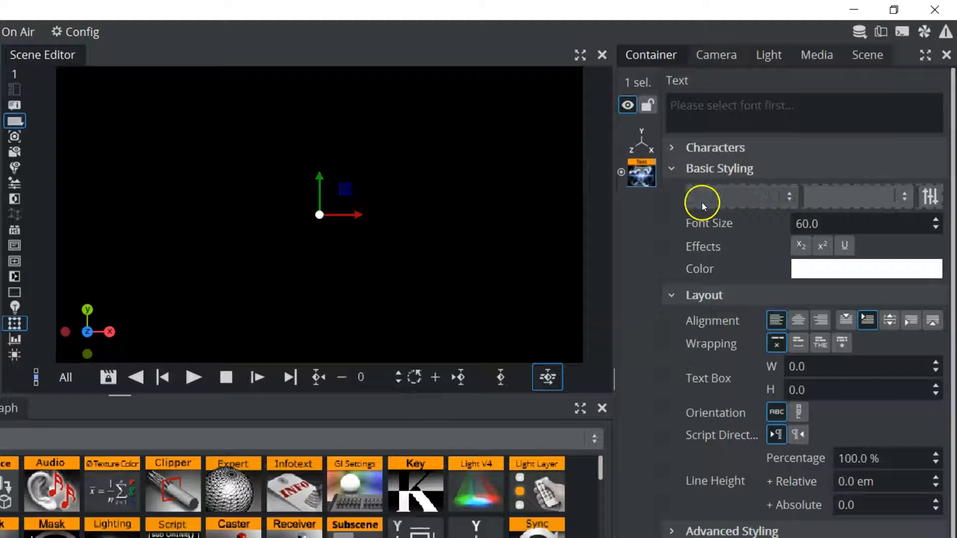
pyautogui.click(756, 202)
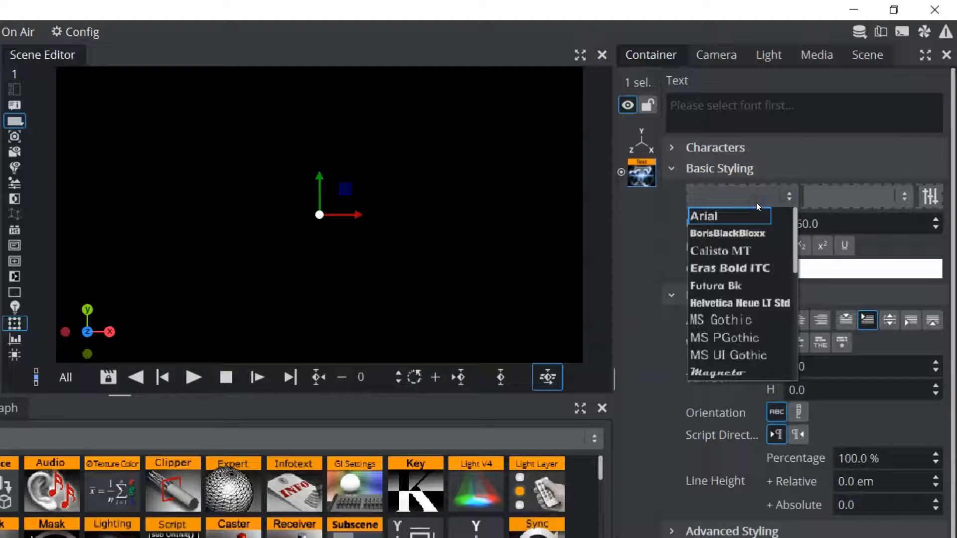
pyautogui.click(754, 303)
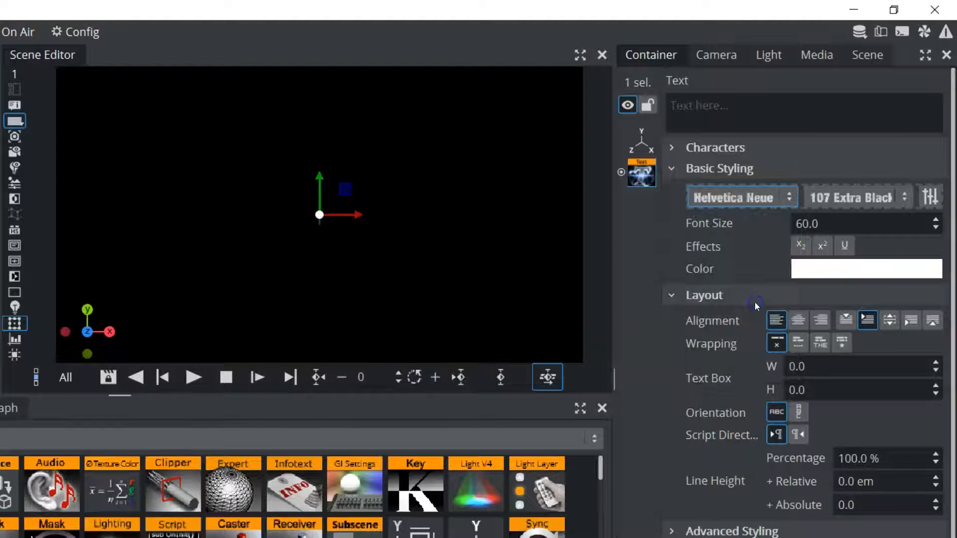
pyautogui.click(720, 107)
pyautogui.write('new font')
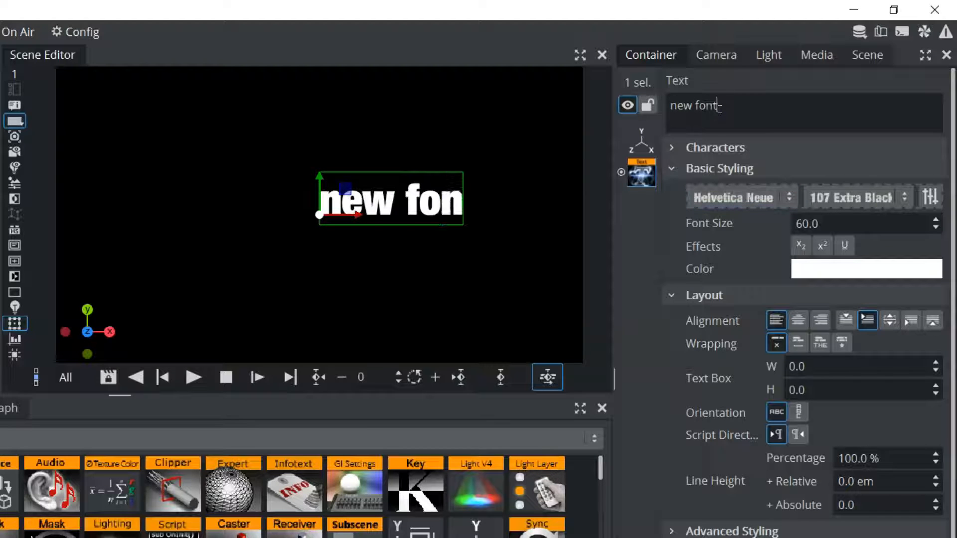
pyautogui.click(731, 112)
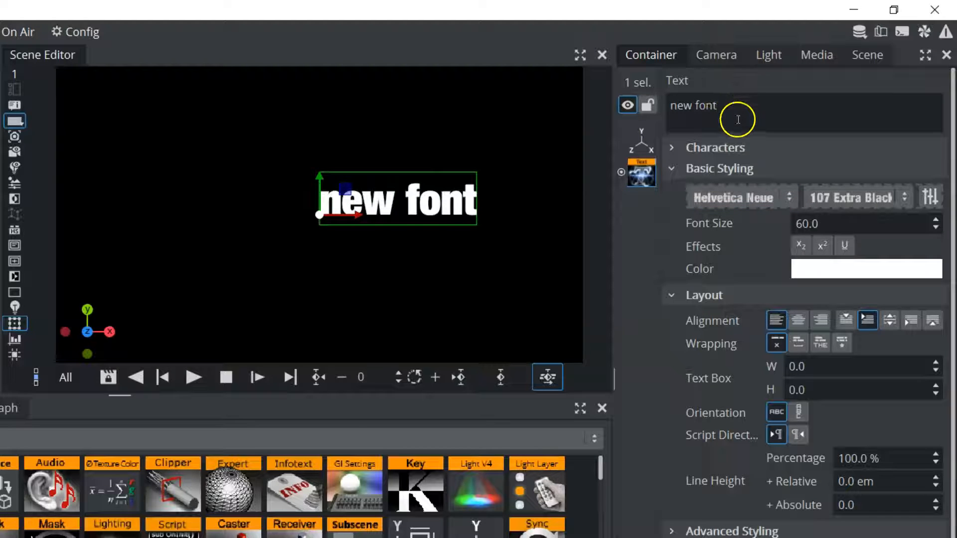
# - Move the text to X position -332, scale it uniformly to 3.09 and reopen its text properties
pyautogui.click(639, 141)
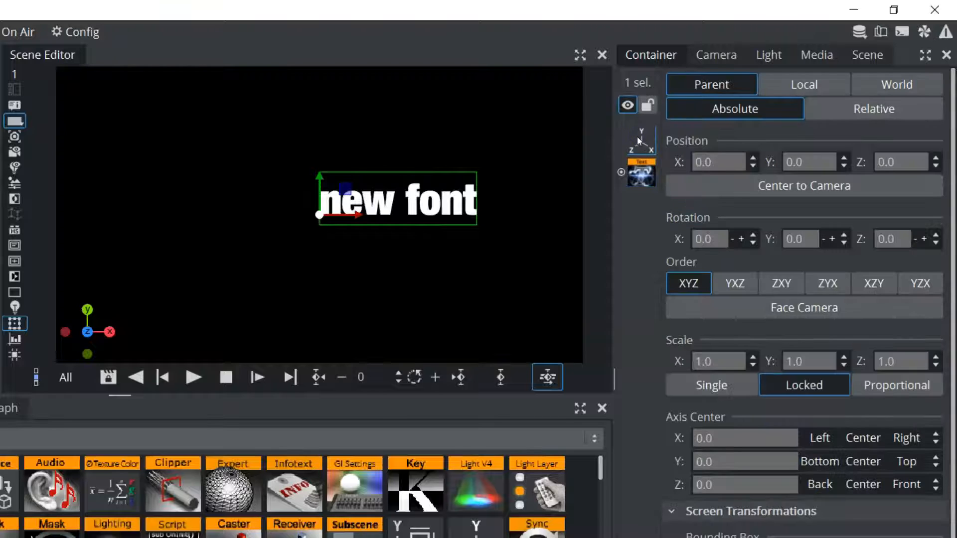
pyautogui.moveTo(695, 162); pyautogui.dragTo(455, 157)
pyautogui.moveTo(706, 360); pyautogui.dragTo(879, 345)
pyautogui.moveTo(720, 163); pyautogui.dragTo(673, 164)
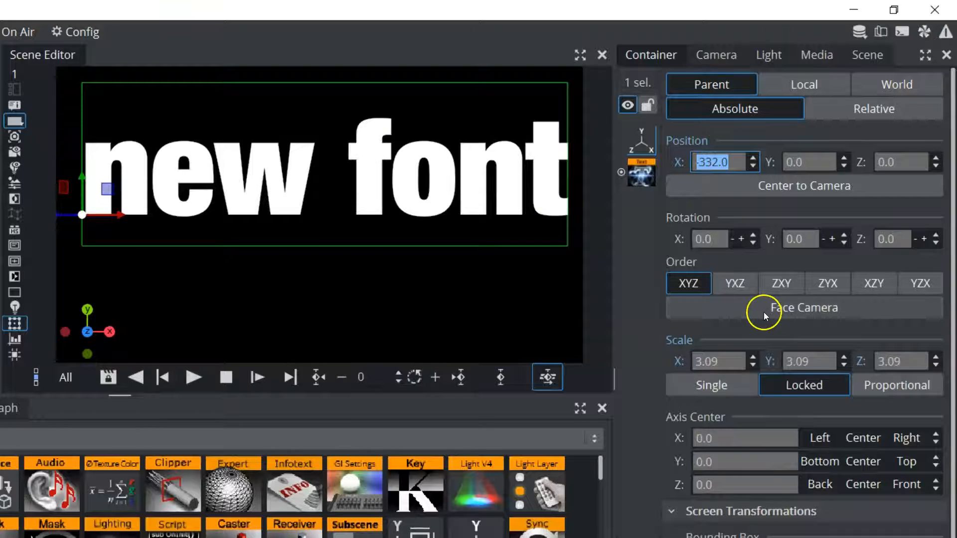
pyautogui.click(642, 178)
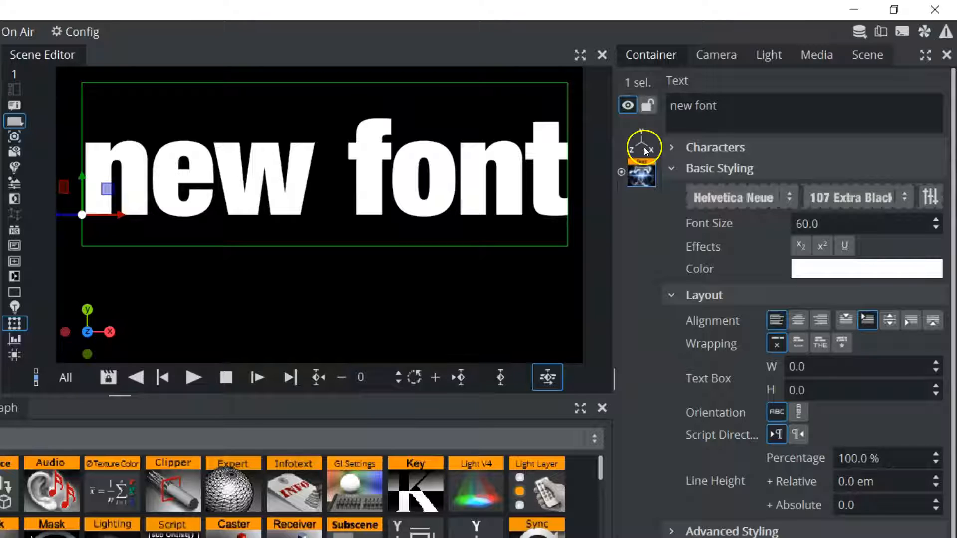
# - Start editing the "new font" text directly in the scene view and highlight only the word "font"
pyautogui.click(312, 181)
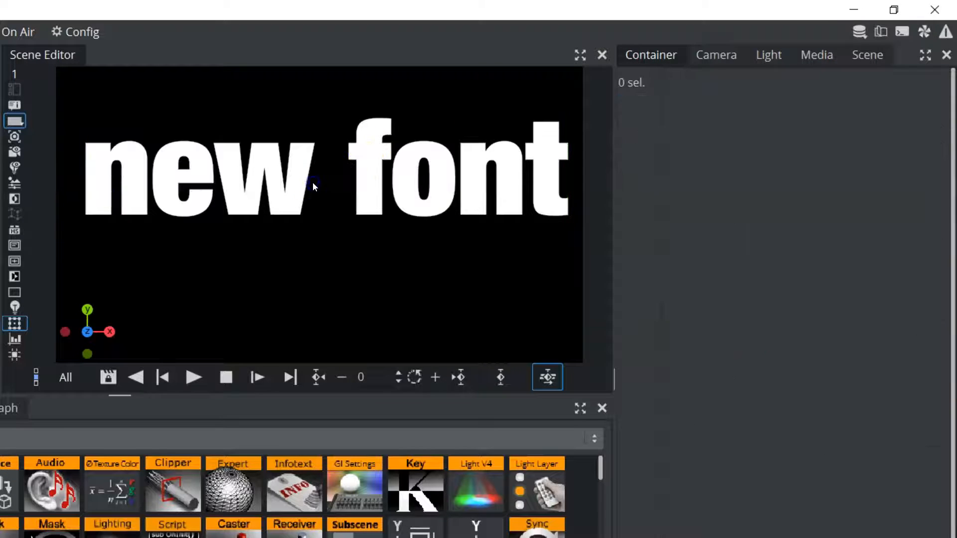
pyautogui.click(277, 187)
pyautogui.doubleClick(288, 198)
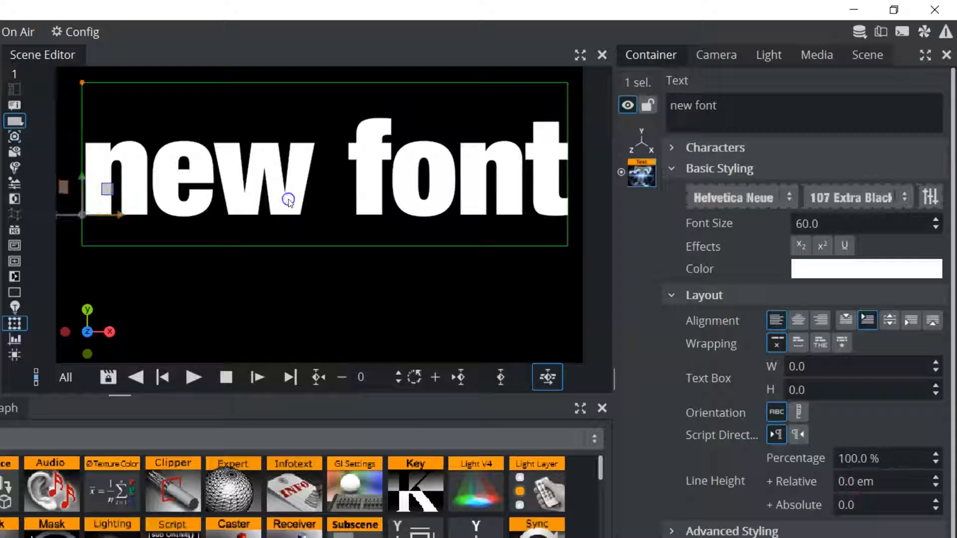
pyautogui.moveTo(358, 188); pyautogui.dragTo(550, 181)
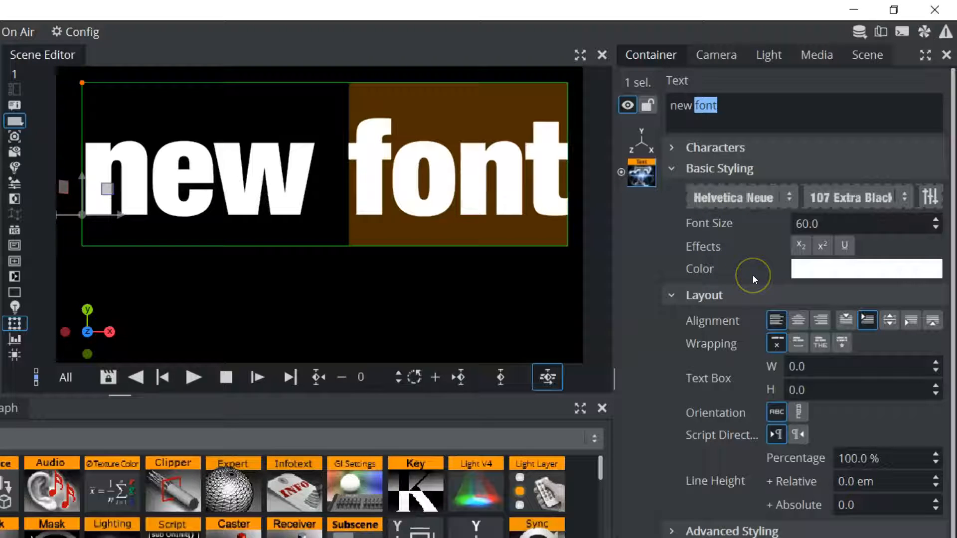
# - Colour the highlighted word "font" red and return it to white
pyautogui.click(832, 271)
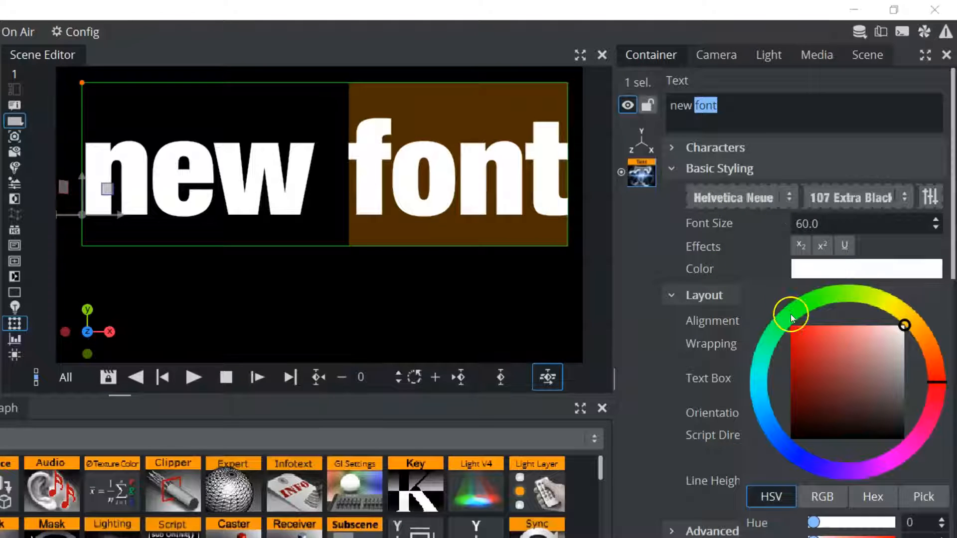
pyautogui.click(796, 332)
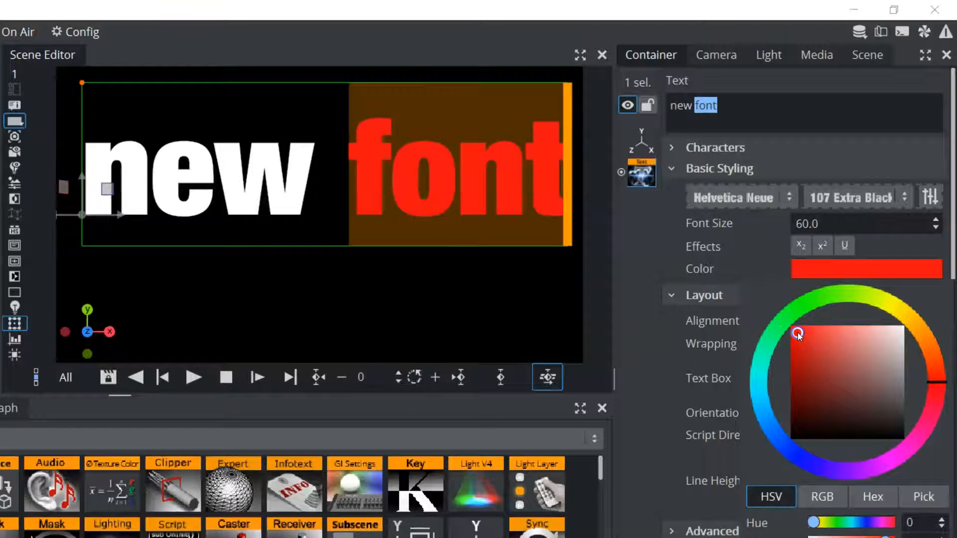
pyautogui.click(757, 265)
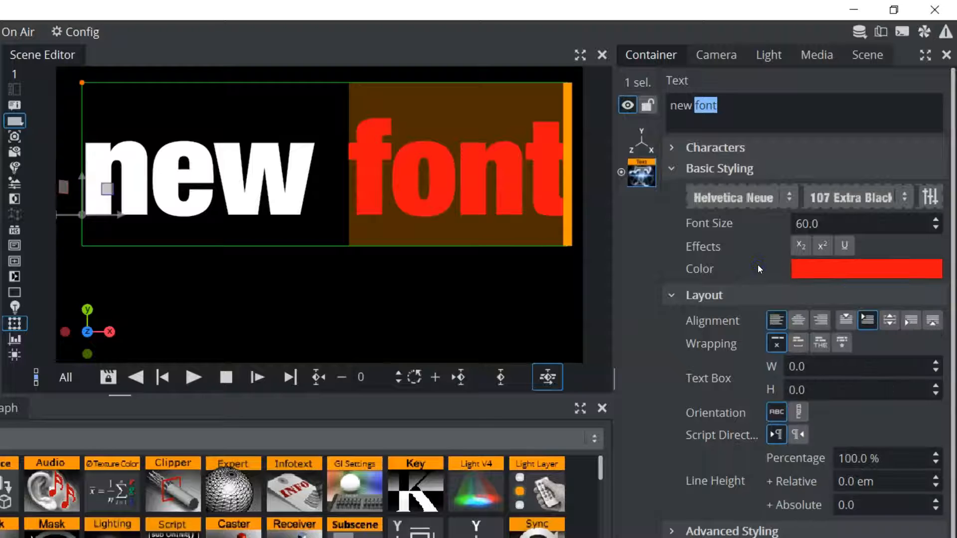
pyautogui.click(817, 271)
pyautogui.moveTo(794, 327); pyautogui.dragTo(916, 316)
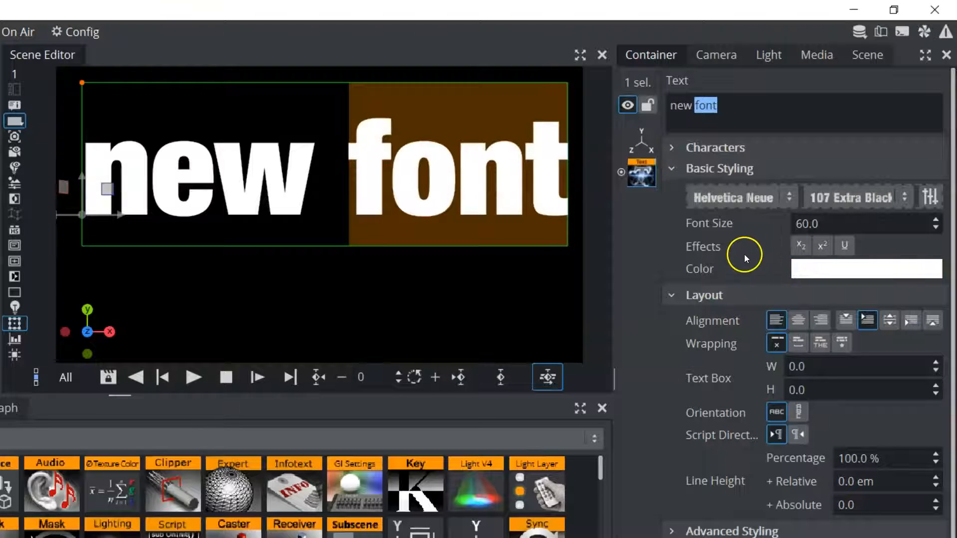
# - Try the subscript and underline effects on the word "font", turning each one off again
pyautogui.click(799, 246)
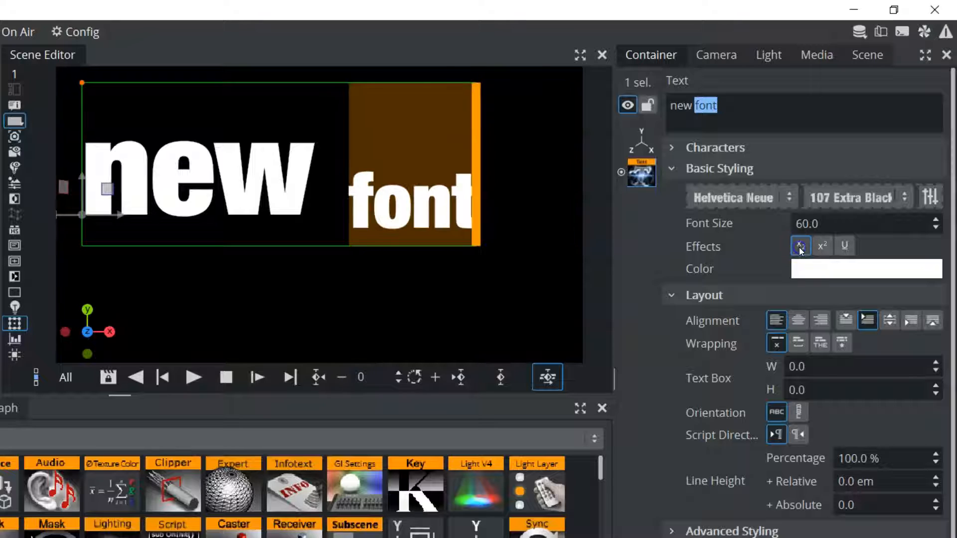
pyautogui.click(804, 246)
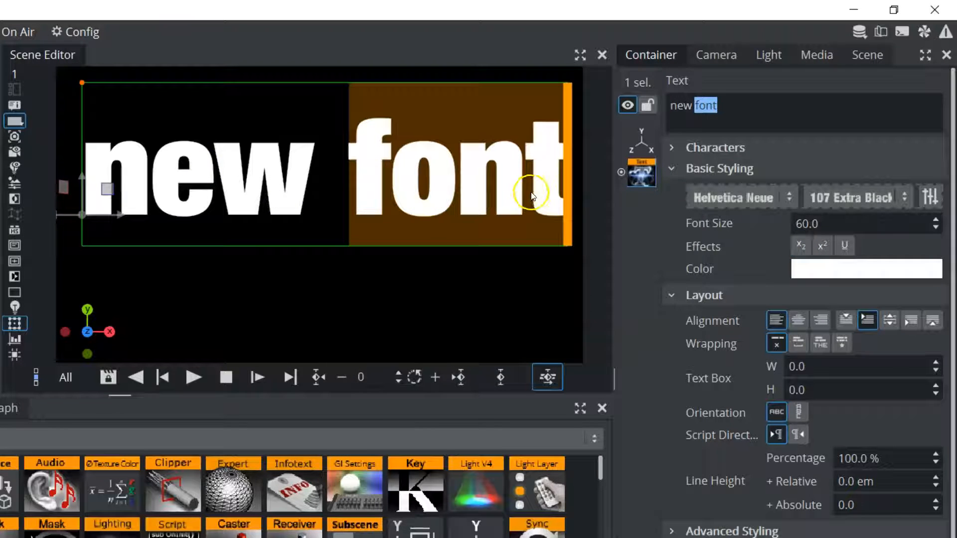
pyautogui.click(846, 244)
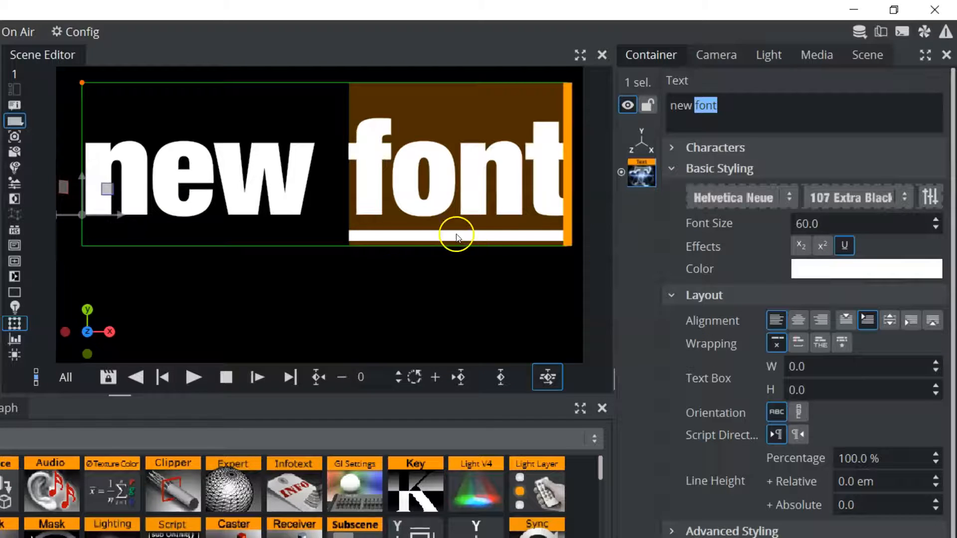
pyautogui.click(846, 247)
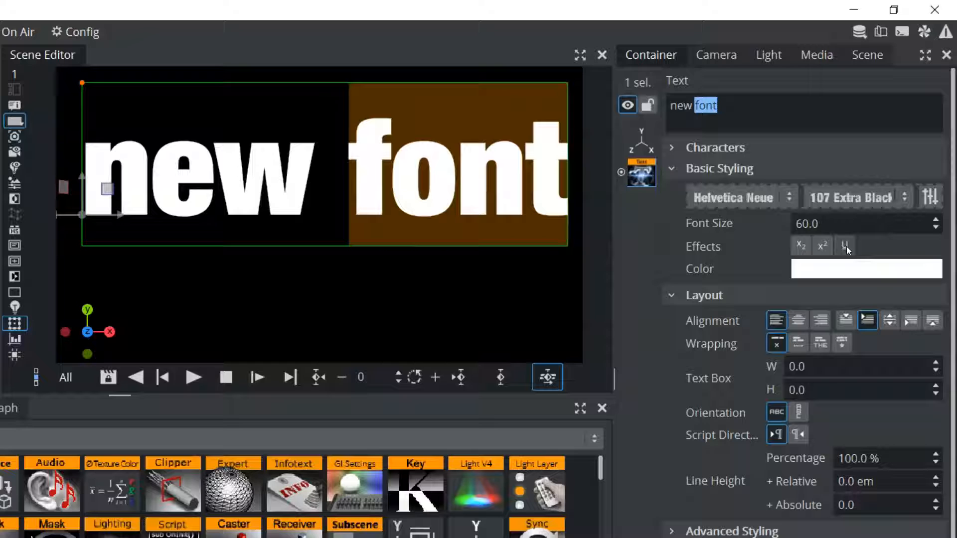
# - Expand the advanced styling options and set the letter spacing percentage of the word "font" to 106%
pyautogui.click(673, 533)
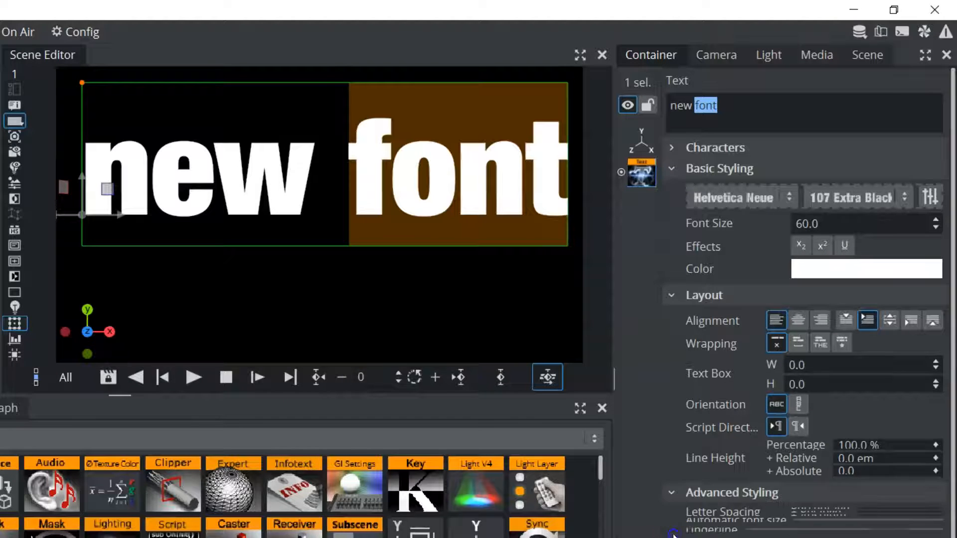
pyautogui.scroll(-3, 702, 494)
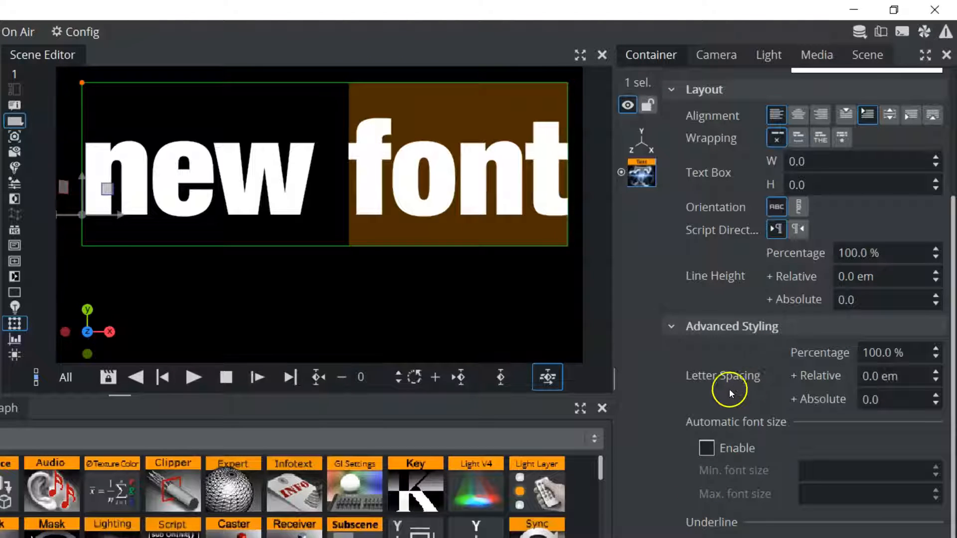
pyautogui.moveTo(873, 351)
pyautogui.mouseDown()
pyautogui.moveTo(894, 351)
pyautogui.moveTo(876, 354)
pyautogui.mouseUp()
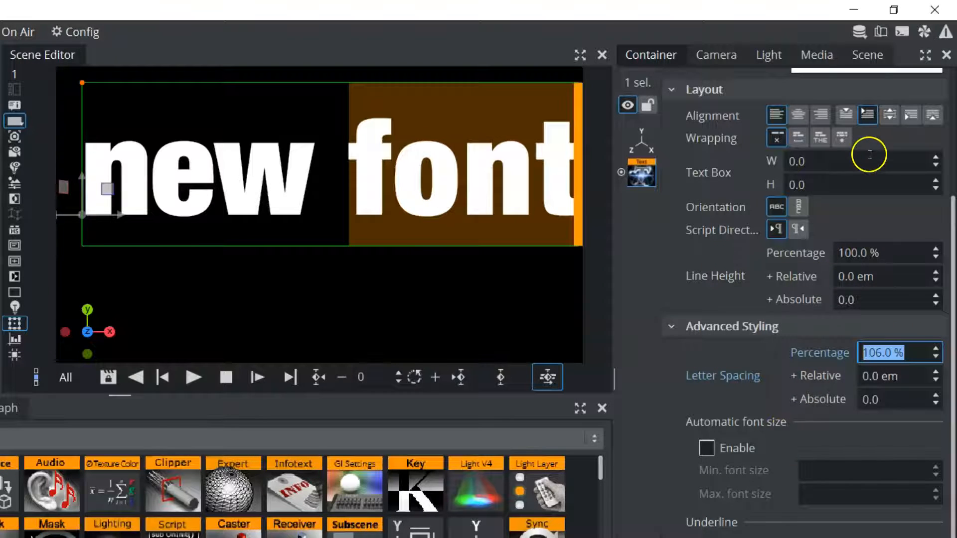
# - Underline the word "font", set the underline's relative thickness to 0.18 em and remove the underline
pyautogui.scroll(3, 743, 324)
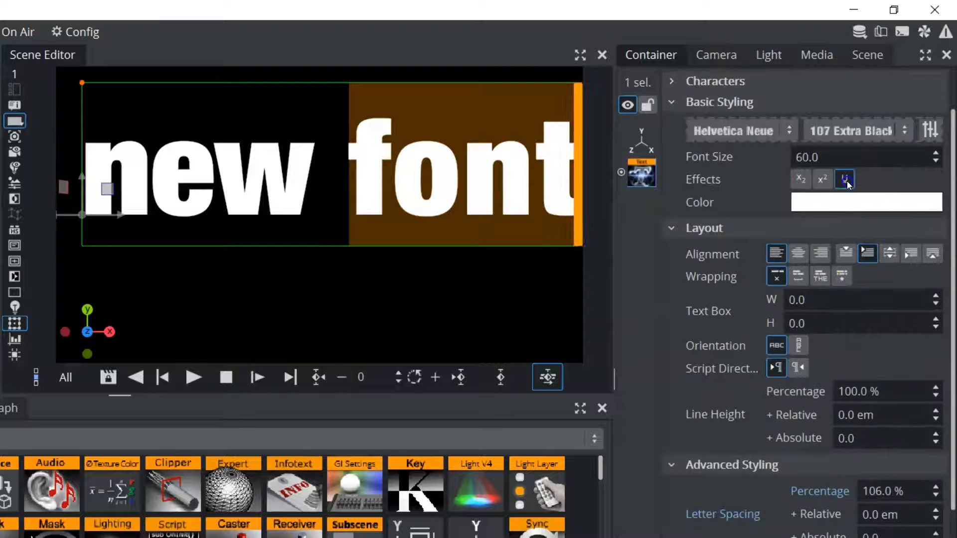
pyautogui.click(844, 179)
pyautogui.scroll(-5, 834, 349)
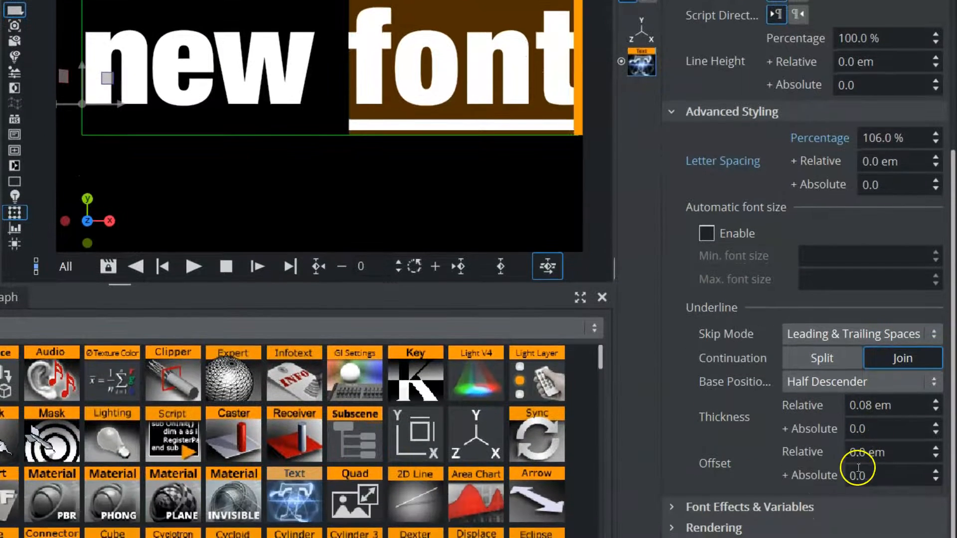
pyautogui.moveTo(861, 518); pyautogui.dragTo(868, 518)
pyautogui.moveTo(868, 409); pyautogui.dragTo(862, 408)
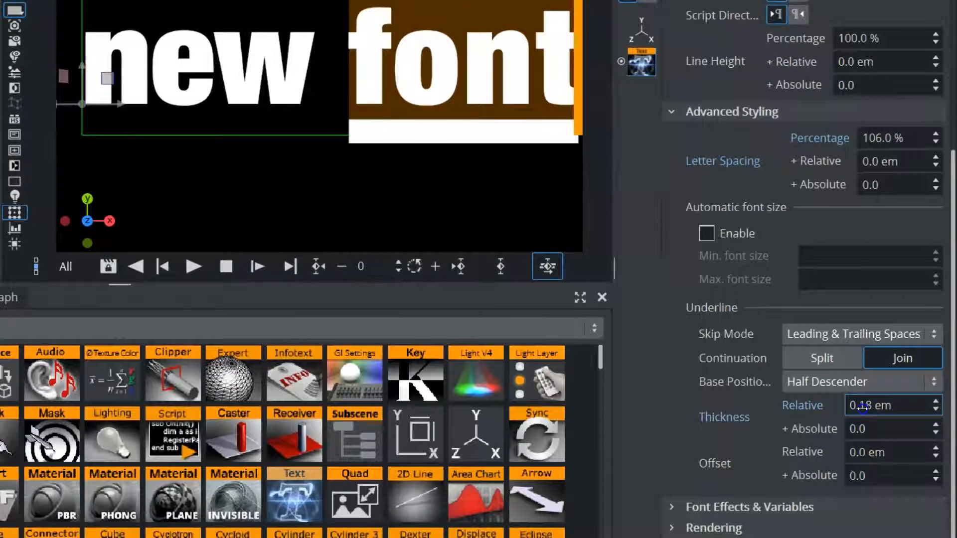
pyautogui.scroll(4, 758, 284)
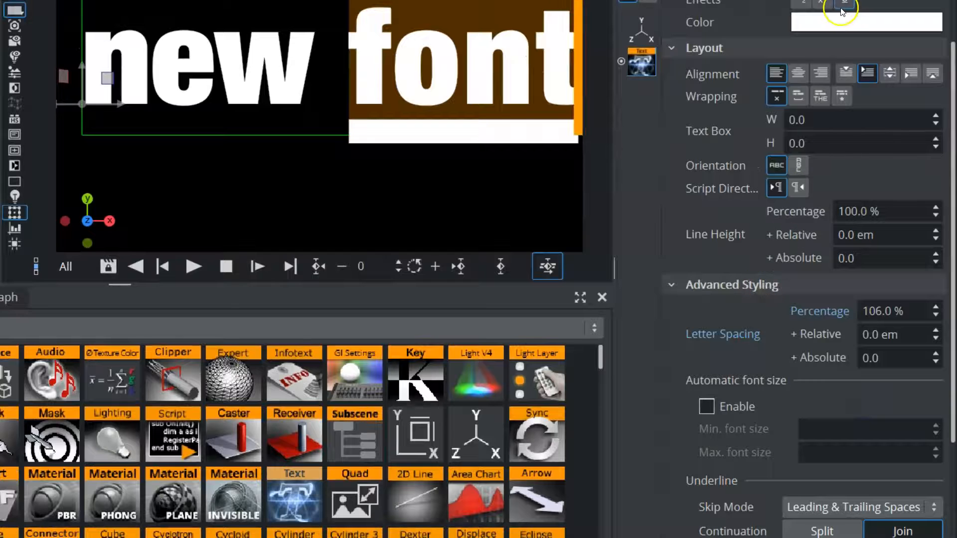
pyautogui.click(842, 4)
# - Expand the font effects and variables of Helvetica Neue LT Std 107 Extra Black Condensed
pyautogui.scroll(-6, 678, 403)
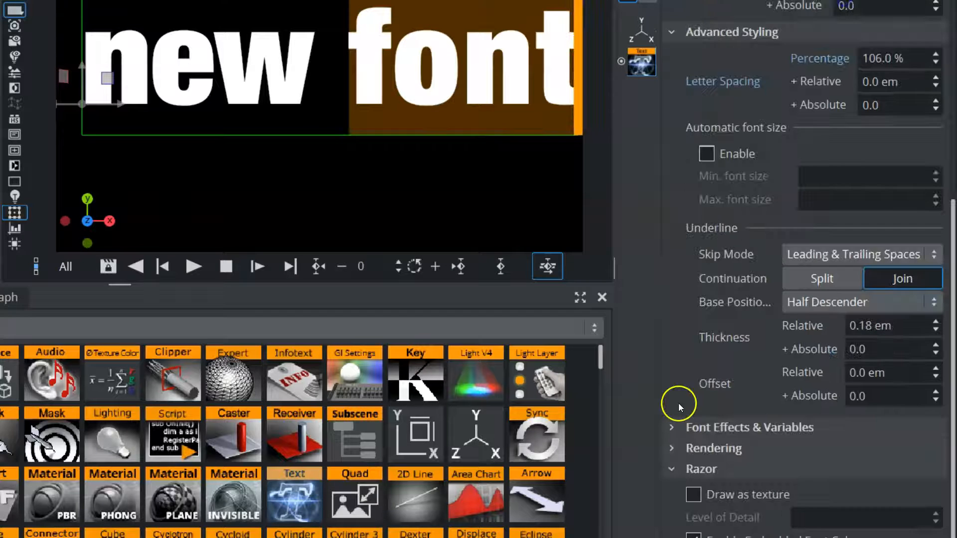
pyautogui.click(670, 427)
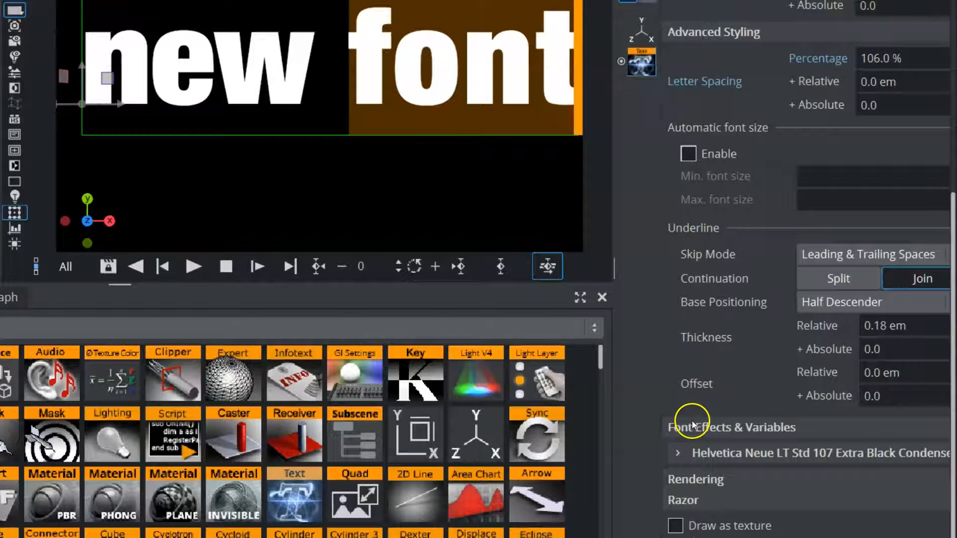
pyautogui.scroll(-1, 692, 420)
pyautogui.click(683, 421)
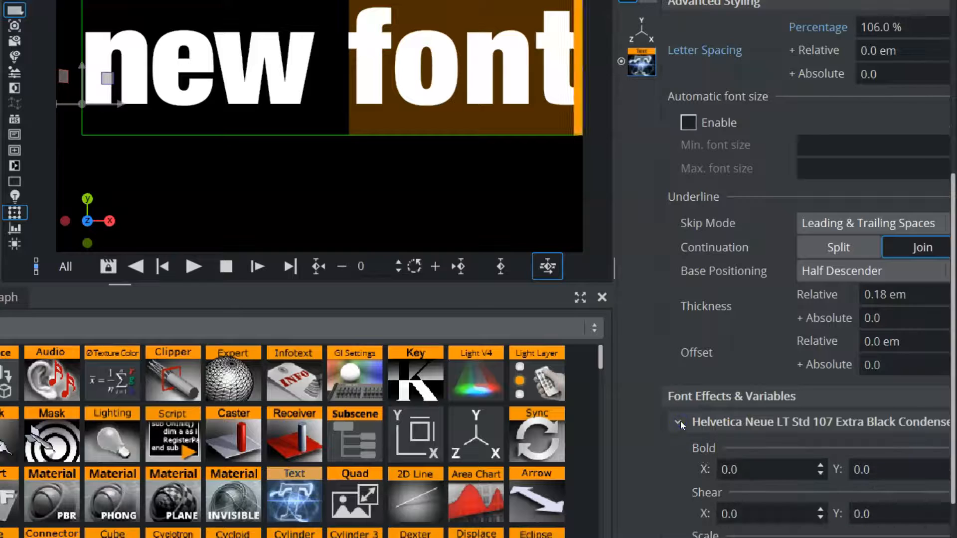
pyautogui.scroll(-1, 740, 381)
pyautogui.scroll(-2, 740, 379)
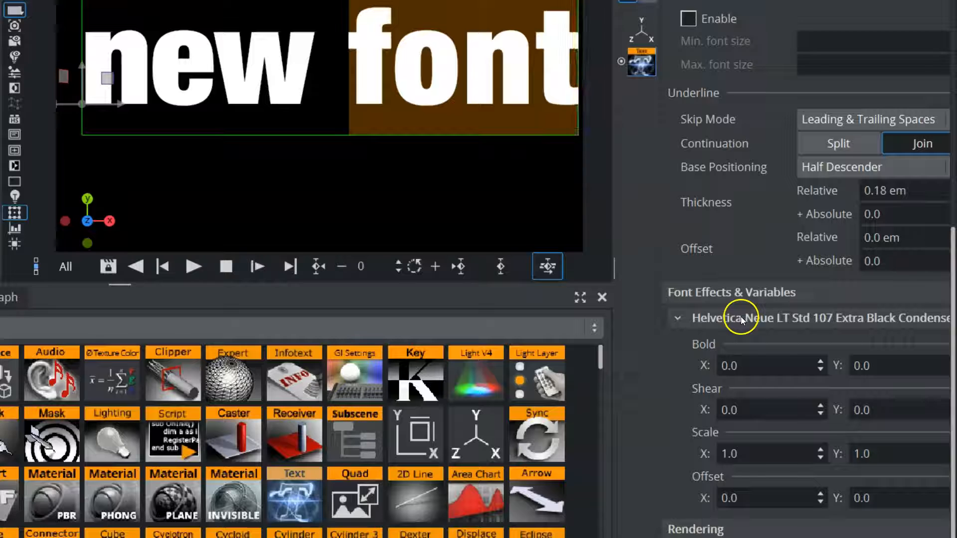
pyautogui.click(1, 297)
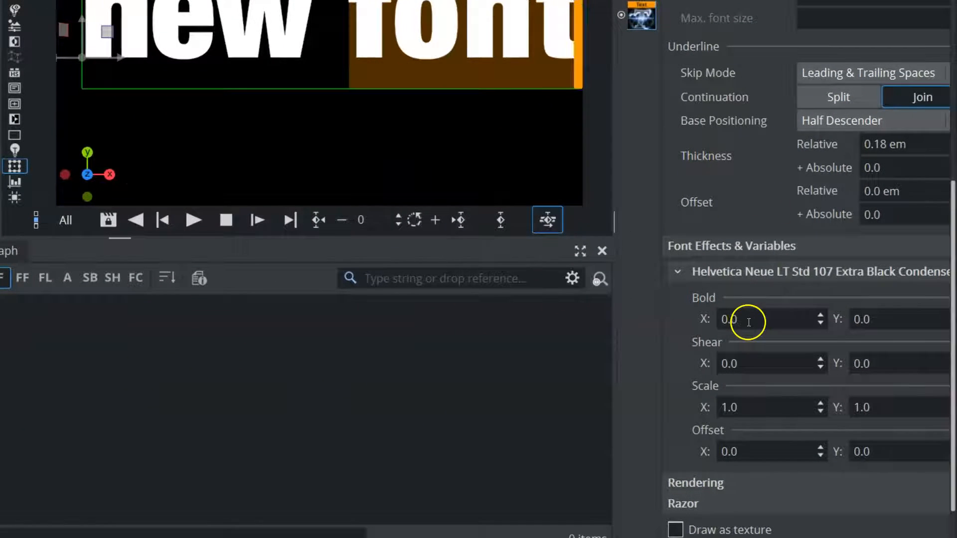
pyautogui.click(947, 358)
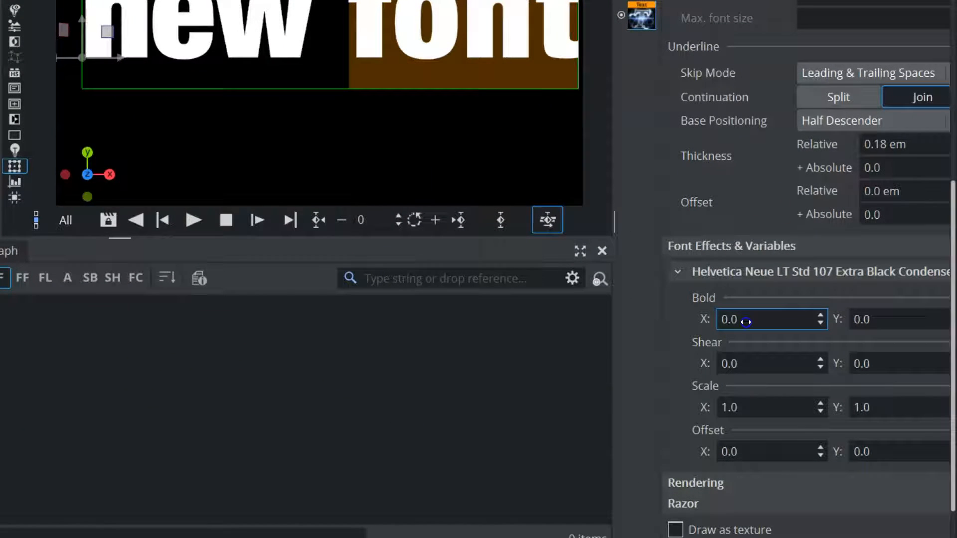
# - Set the font's Bold X effect to 0.06 and its Shear X effect to 0.13
pyautogui.moveTo(746, 322); pyautogui.dragTo(748, 321)
pyautogui.moveTo(748, 358); pyautogui.dragTo(751, 359)
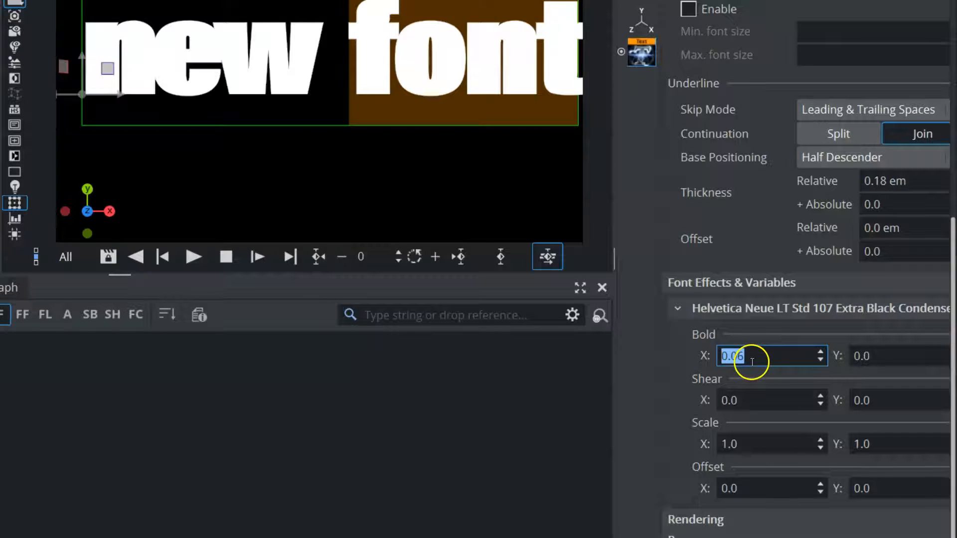
pyautogui.moveTo(758, 400); pyautogui.dragTo(763, 400)
# - Set the font effect's Scale X to 0.98 and Offset X to -0.05
pyautogui.moveTo(746, 444)
pyautogui.mouseDown()
pyautogui.moveTo(760, 444)
pyautogui.moveTo(746, 445)
pyautogui.mouseUp()
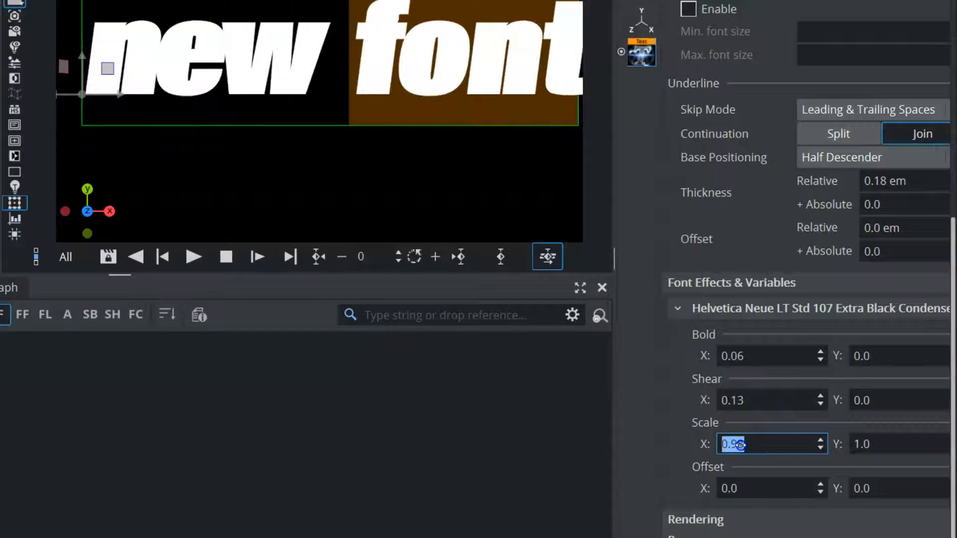
pyautogui.moveTo(739, 489)
pyautogui.mouseDown()
pyautogui.moveTo(752, 488)
pyautogui.moveTo(736, 492)
pyautogui.mouseUp()
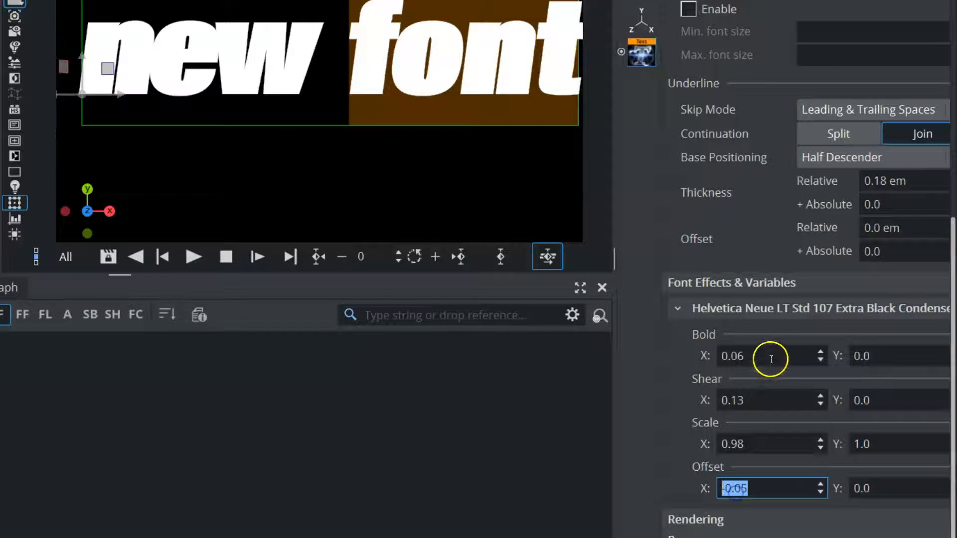
# - Reset the font's Shear X and Bold X effects to 0.0
pyautogui.click(702, 402)
pyautogui.click(705, 380)
pyautogui.click(704, 357)
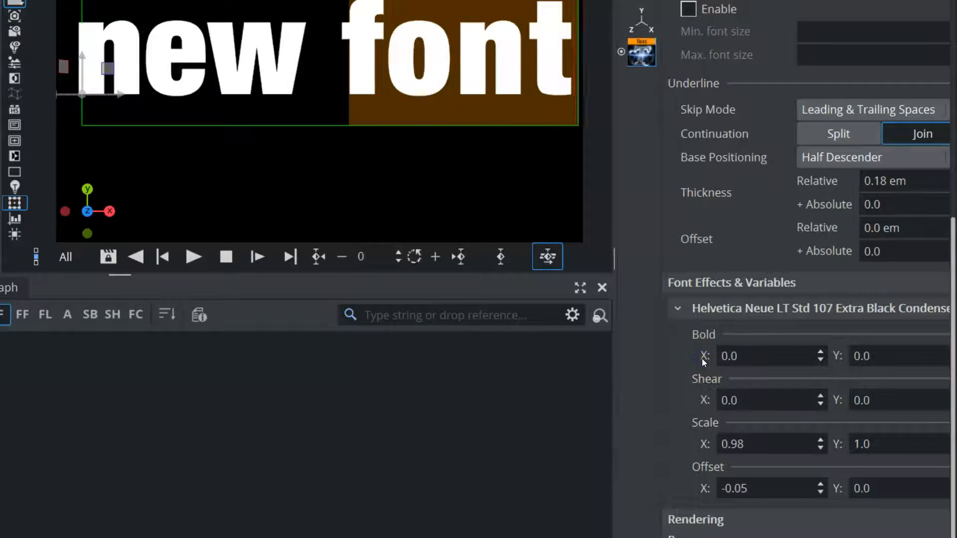
# - Switch the text's rendering method to Geometry and enable extrusion with a depth of 13.0 and a bevel size of 0.2
pyautogui.click(675, 311)
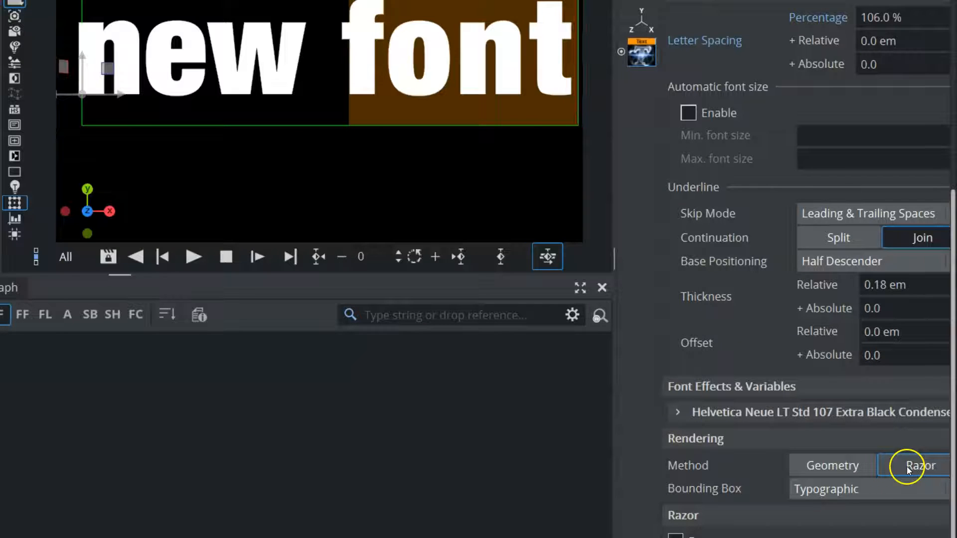
pyautogui.click(824, 466)
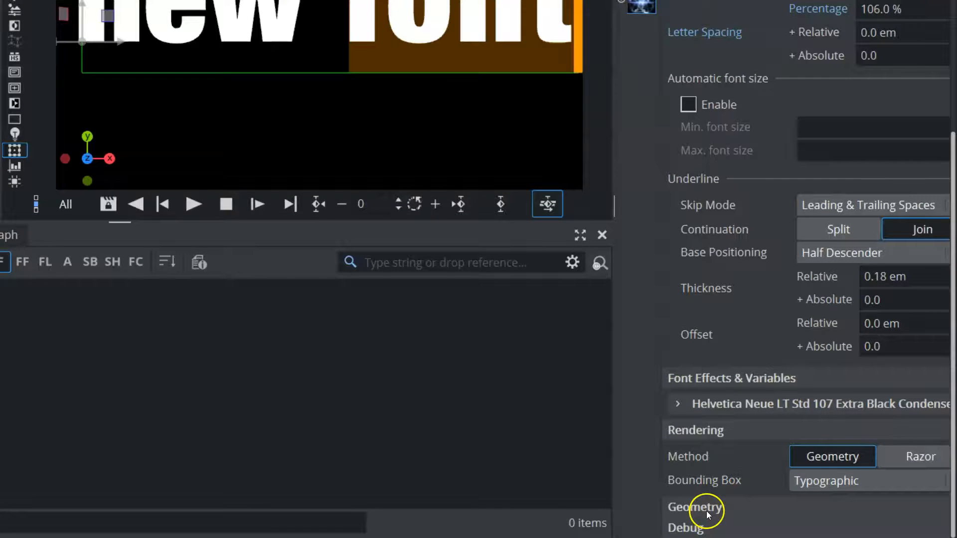
pyautogui.click(712, 508)
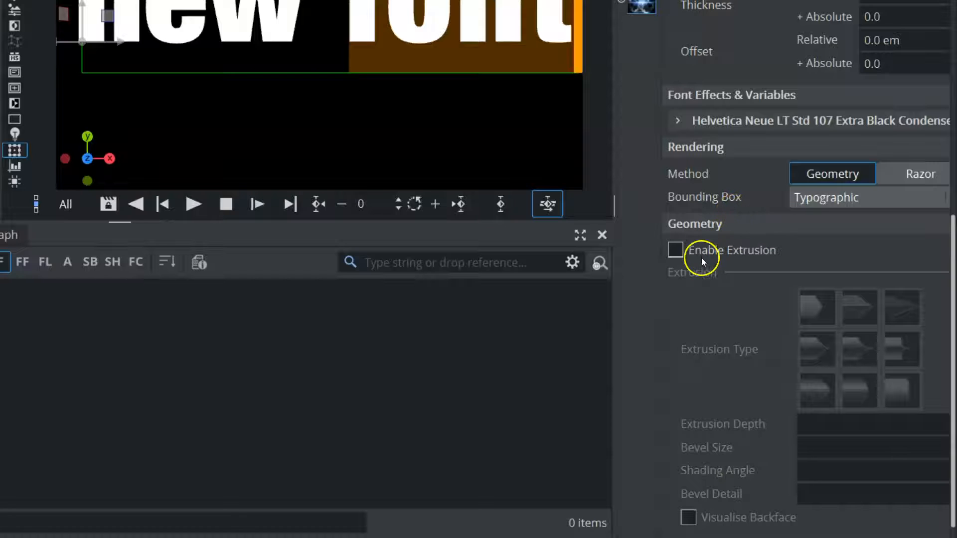
pyautogui.click(676, 250)
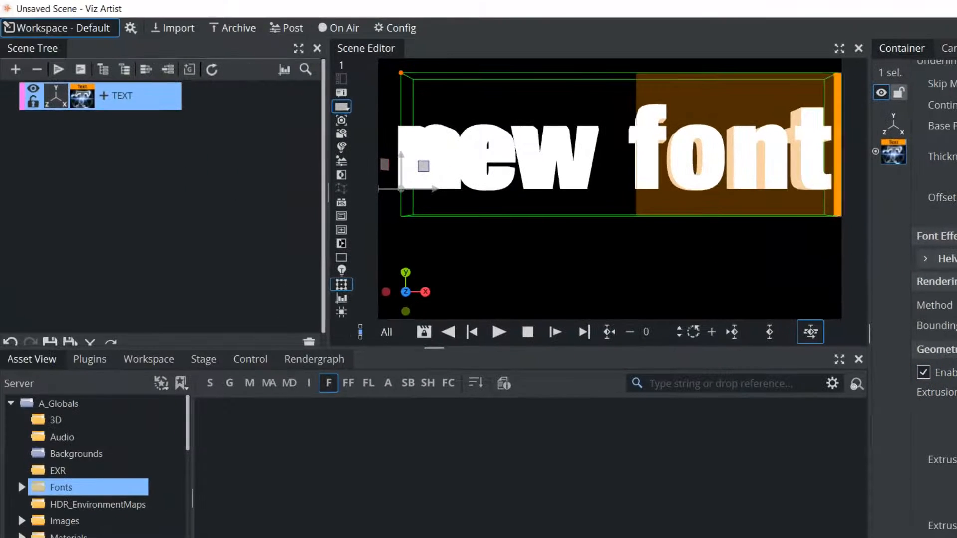
pyautogui.scroll(-1, 939, 444)
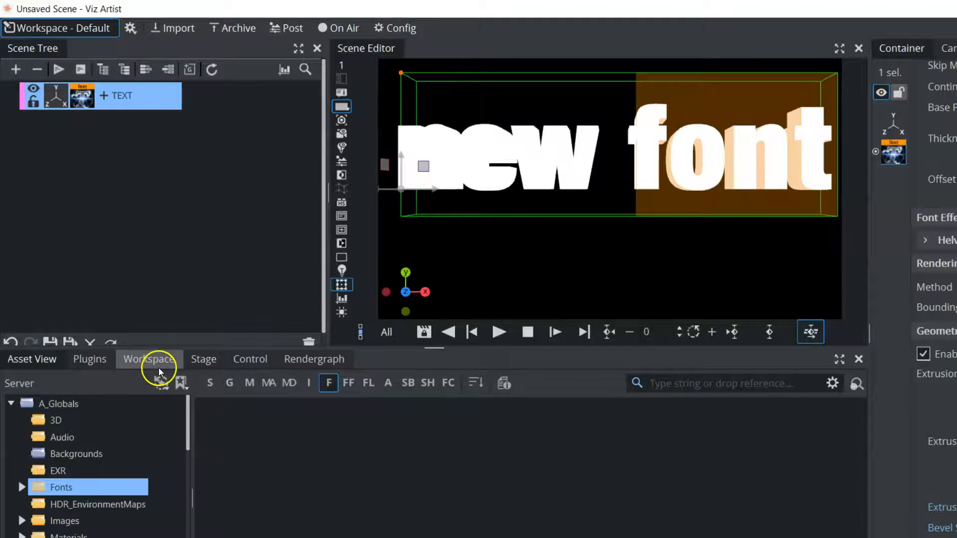
# - Find the Material PBR plugin, add it to the TEXT container and open the material's properties
pyautogui.click(94, 360)
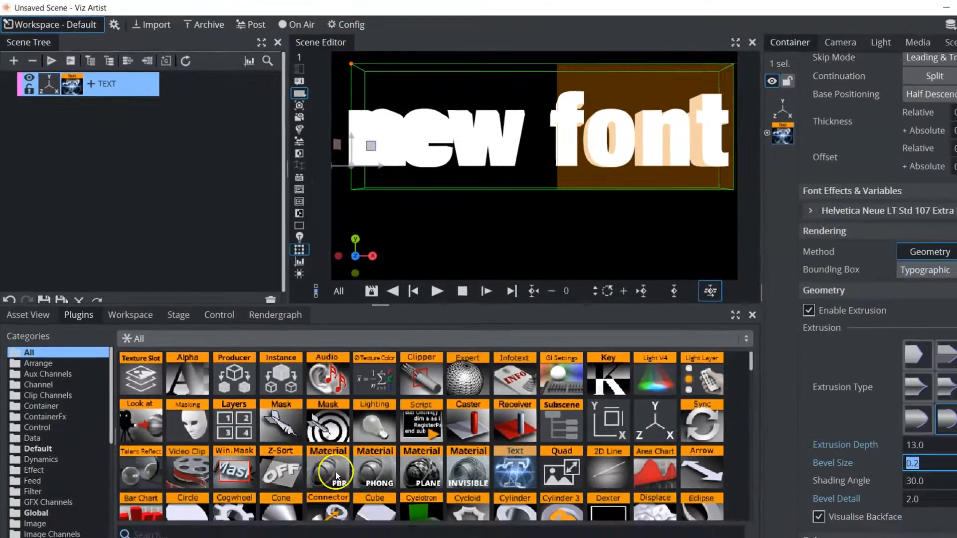
pyautogui.moveTo(336, 471); pyautogui.dragTo(113, 85)
pyautogui.click(95, 85)
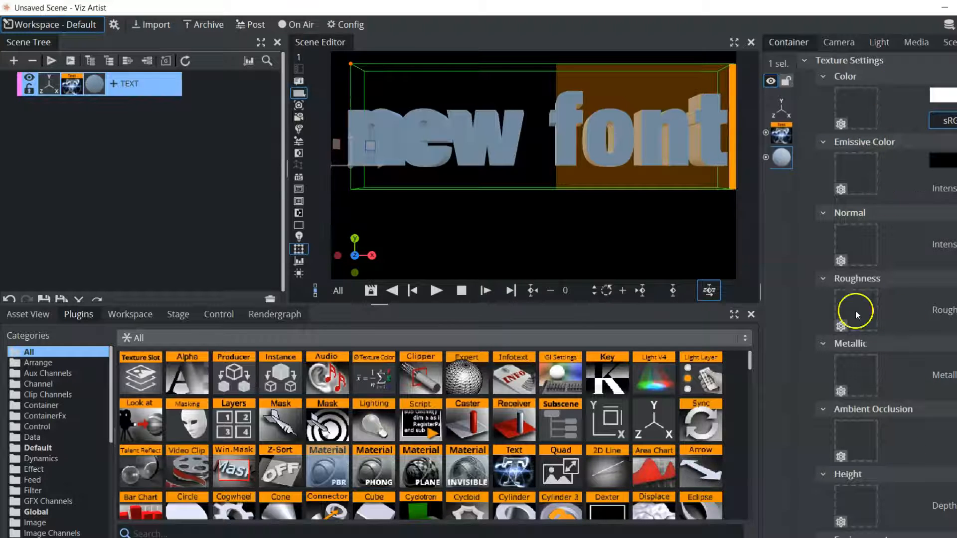
# - Open the scene's general settings and list the images in the HDR_EnvironmentMaps folder
pyautogui.click(803, 60)
pyautogui.click(946, 42)
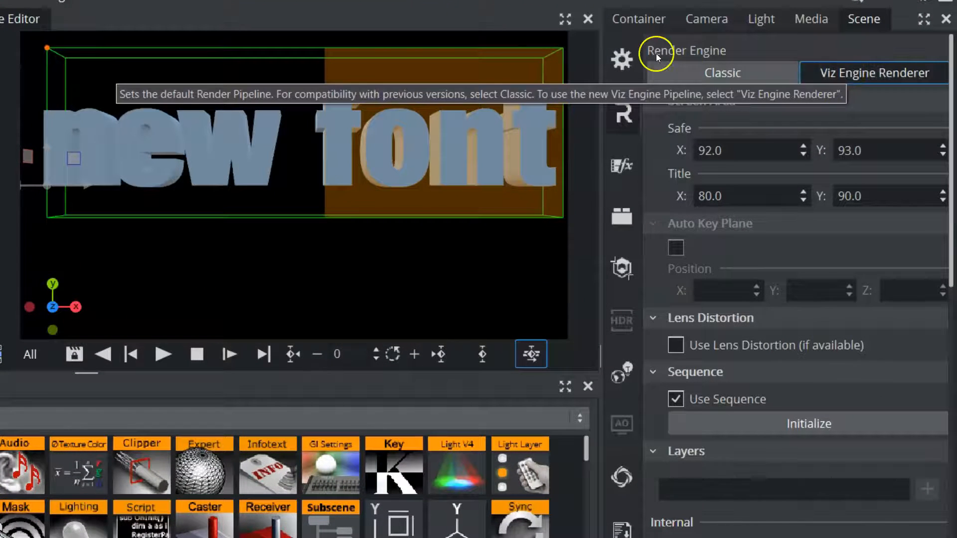
pyautogui.click(624, 58)
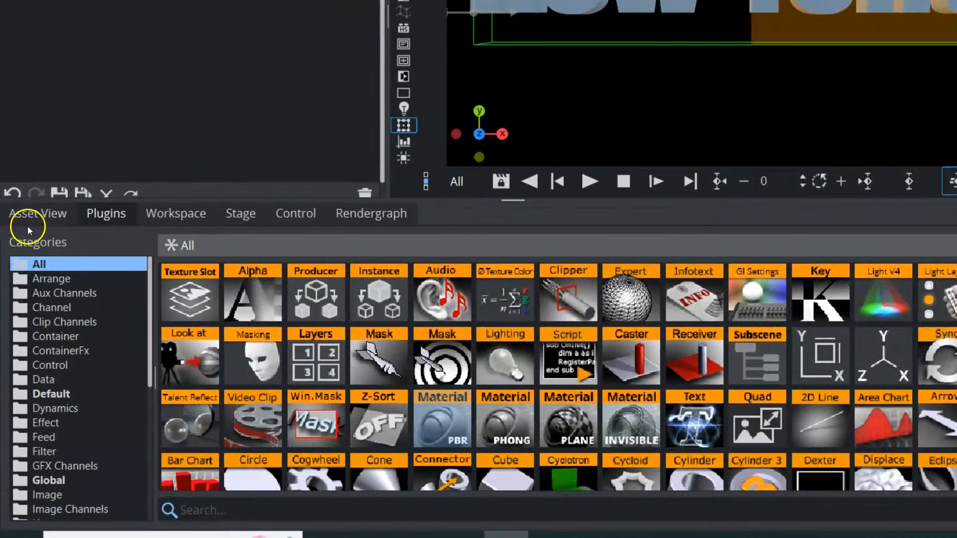
pyautogui.click(26, 214)
pyautogui.click(97, 385)
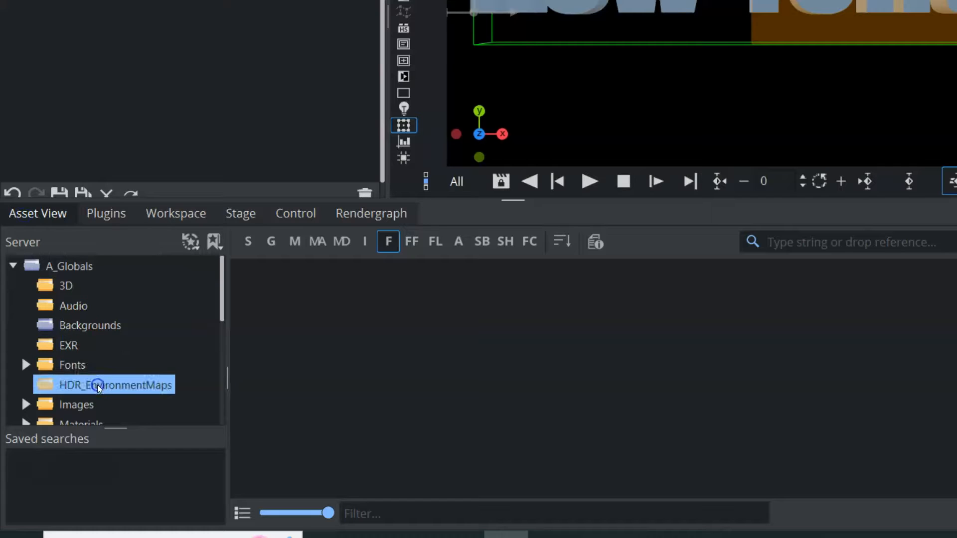
pyautogui.click(364, 241)
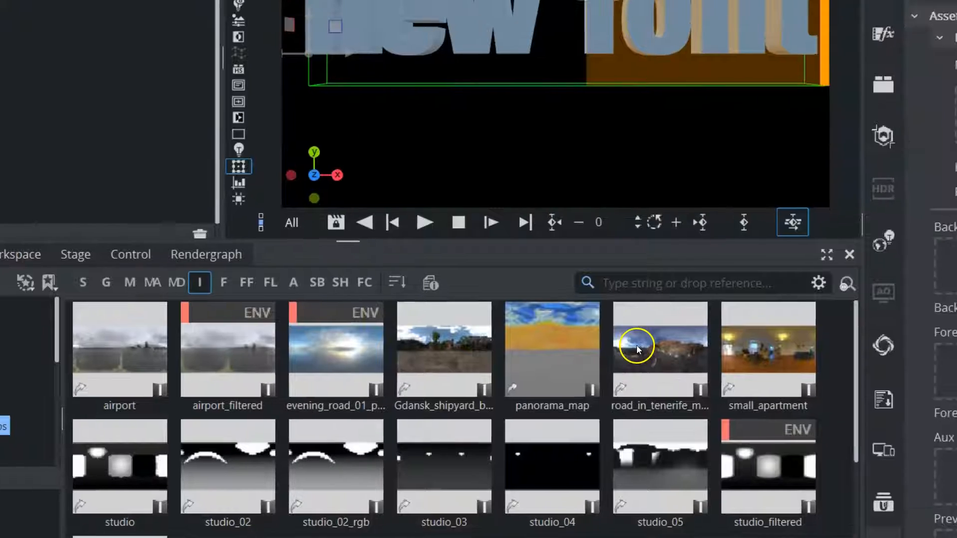
# - Try to assign the unfiltered road_in_tenerife_mountain image as the scene's environment map
pyautogui.moveTo(637, 346); pyautogui.dragTo(730, 193)
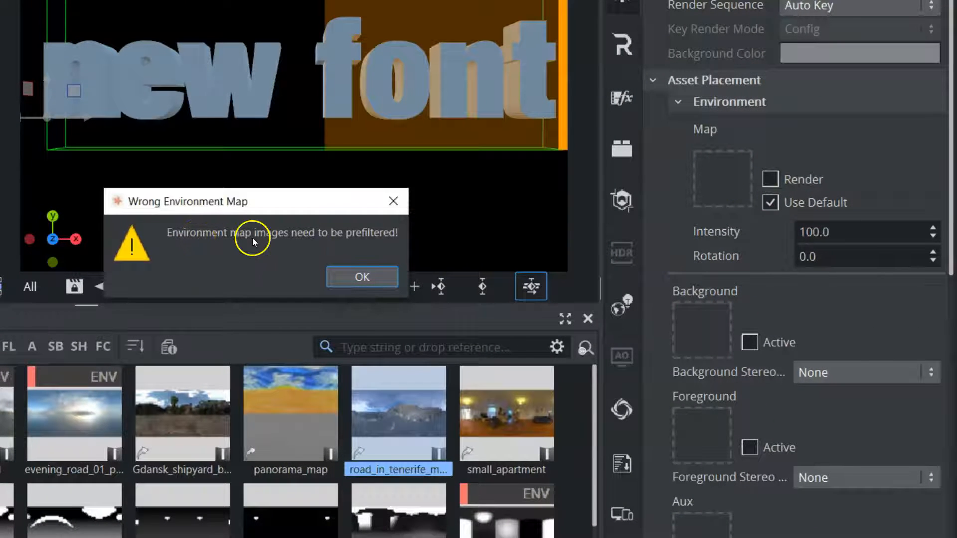
pyautogui.click(355, 277)
# - Prefilter the road_in_tenerife_mountain image as road_in_tenerife_mountain_filtered and assign the filtered version as the scene's environment map
pyautogui.rightClick(377, 394)
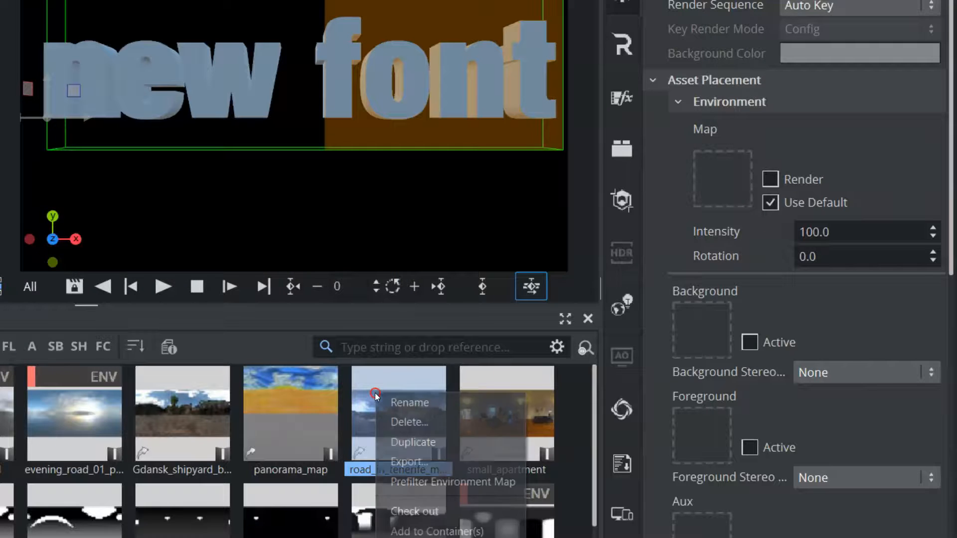
pyautogui.click(410, 483)
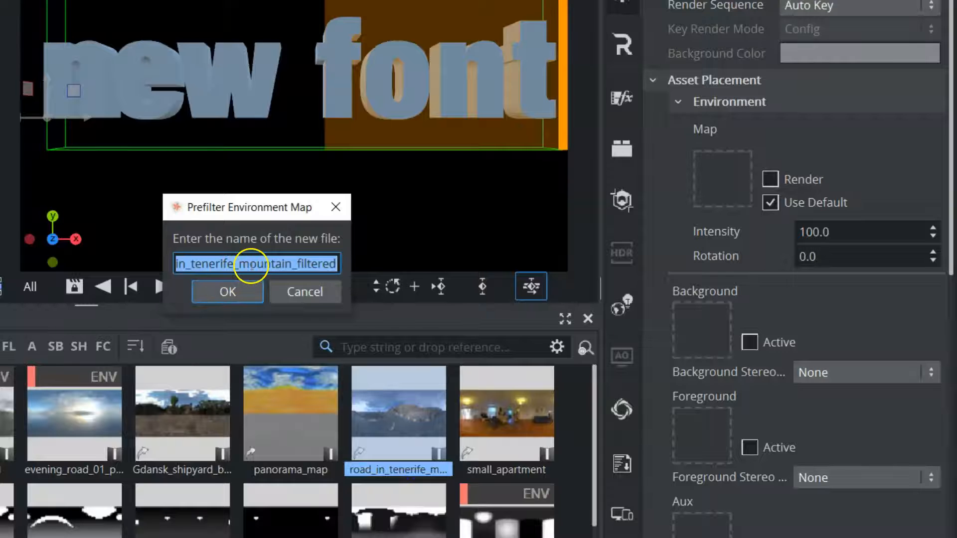
pyautogui.click(234, 295)
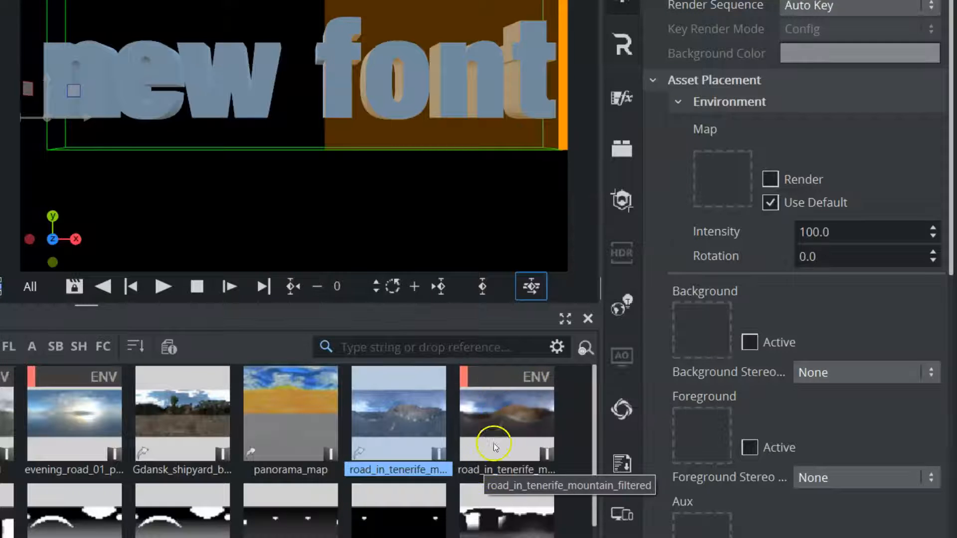
pyautogui.moveTo(501, 420); pyautogui.dragTo(519, 410)
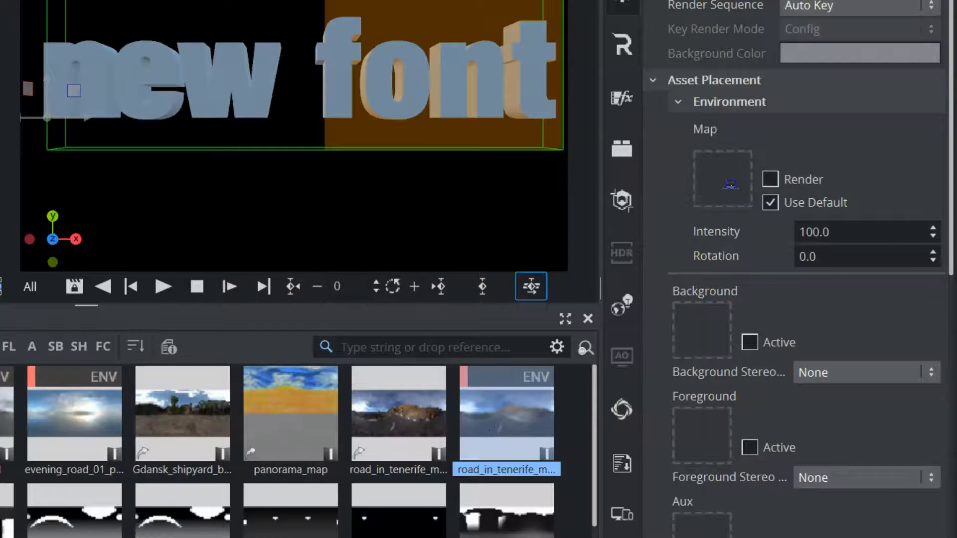
pyautogui.moveTo(730, 185); pyautogui.dragTo(705, 186)
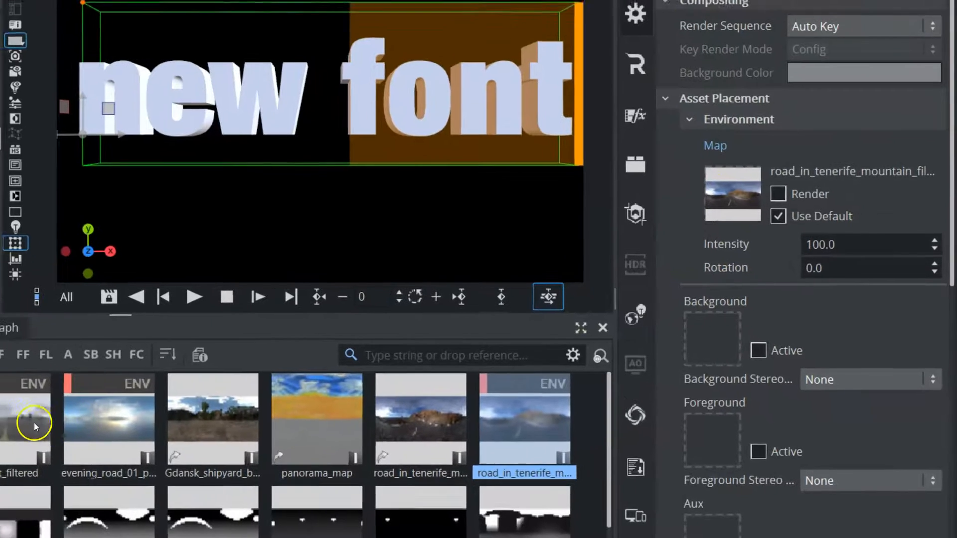
# - Replace the scene's environment map with the prefiltered evening_road_01_puresky_4k image and collapse the Environment settings
pyautogui.moveTo(74, 412); pyautogui.dragTo(735, 143)
pyautogui.moveTo(754, 175); pyautogui.dragTo(754, 176)
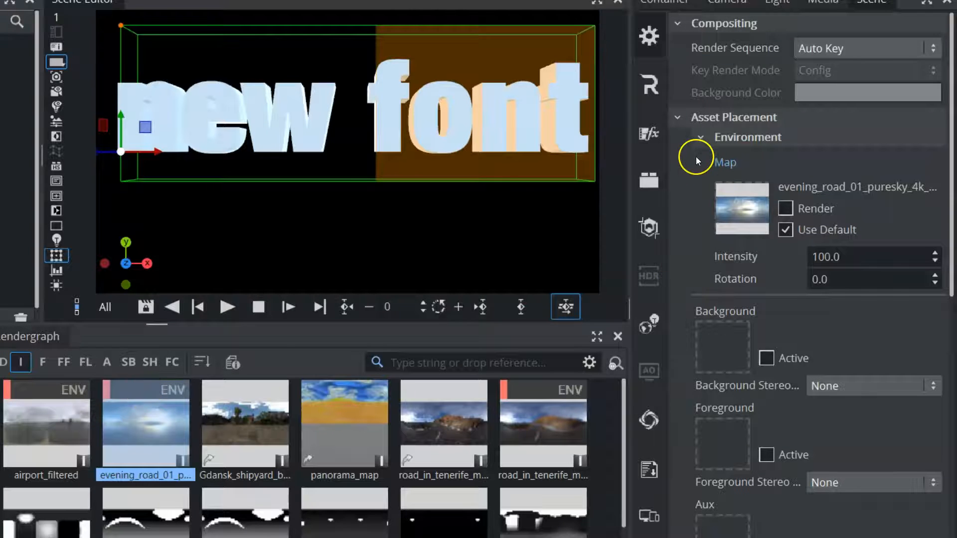
pyautogui.click(700, 138)
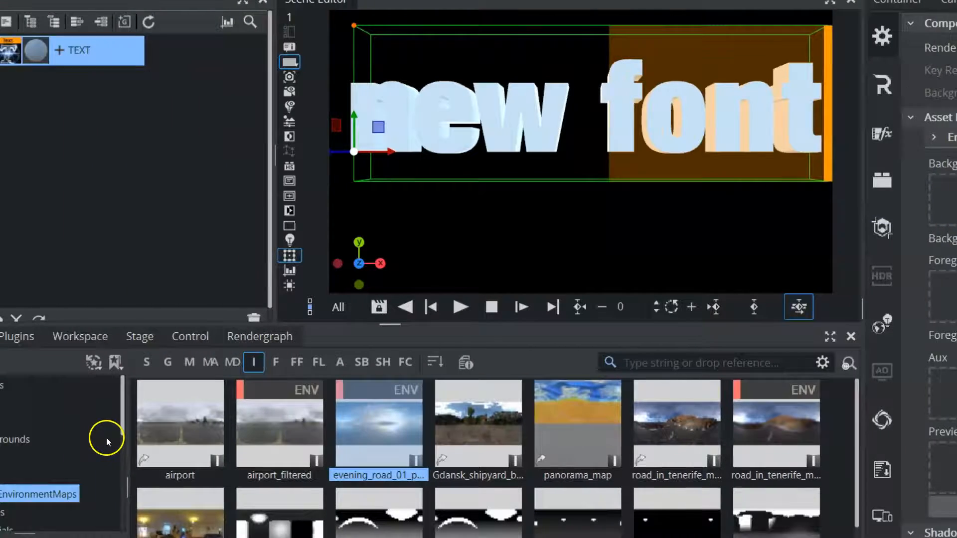
# - Expand the Images and PBR folders on the server to reach the PBR texture folders
pyautogui.scroll(-2, 156, 454)
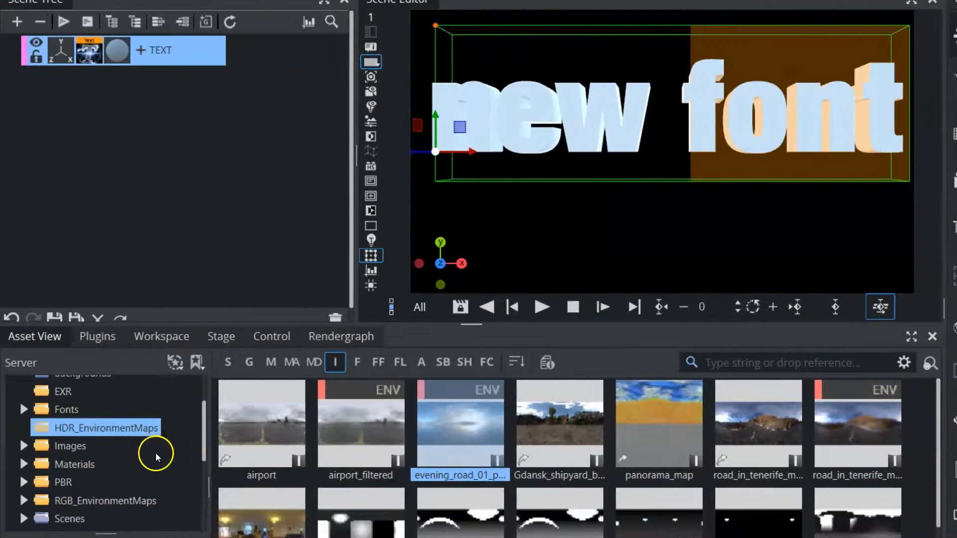
pyautogui.click(23, 446)
pyautogui.scroll(-3, 110, 475)
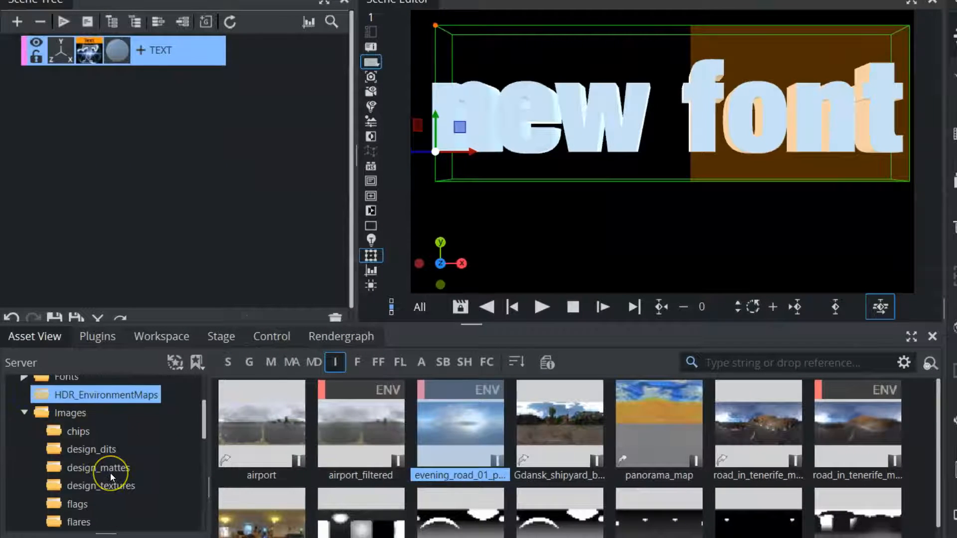
pyautogui.scroll(-3, 109, 473)
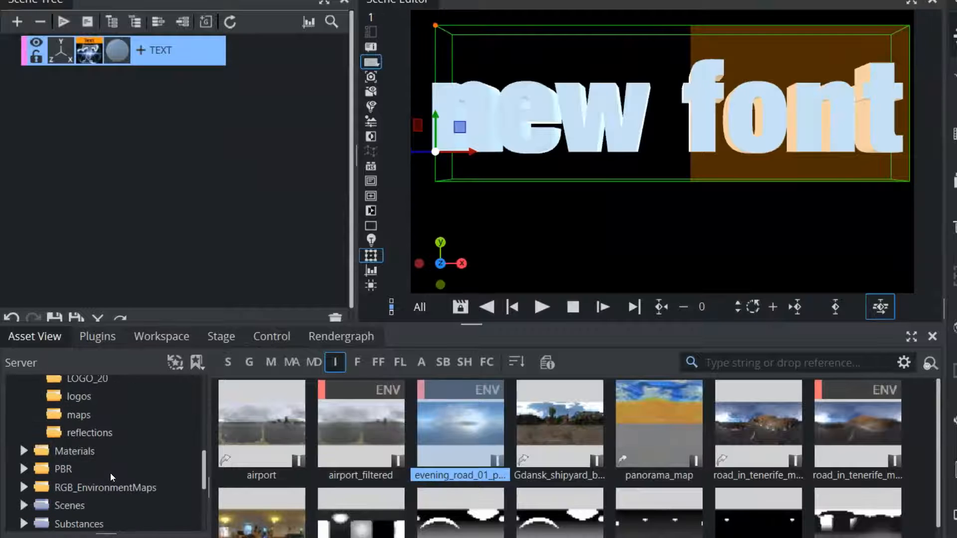
pyautogui.click(23, 469)
pyautogui.scroll(-3, 122, 459)
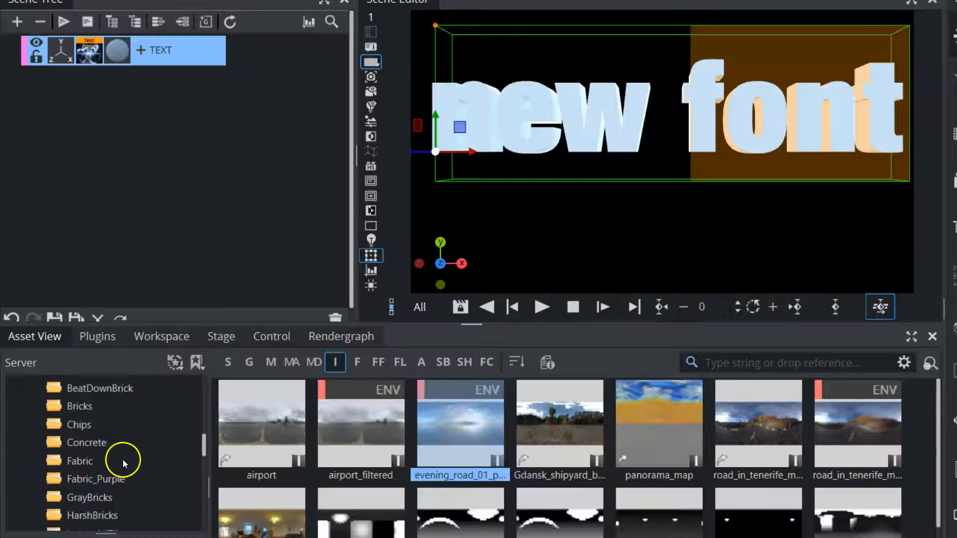
# - Examine the texture sets in the PBR subfolders, including Bricks, Chips, Concrete, Fabric_Purple, GrayBricks, Metal1 and Metal2
pyautogui.click(80, 405)
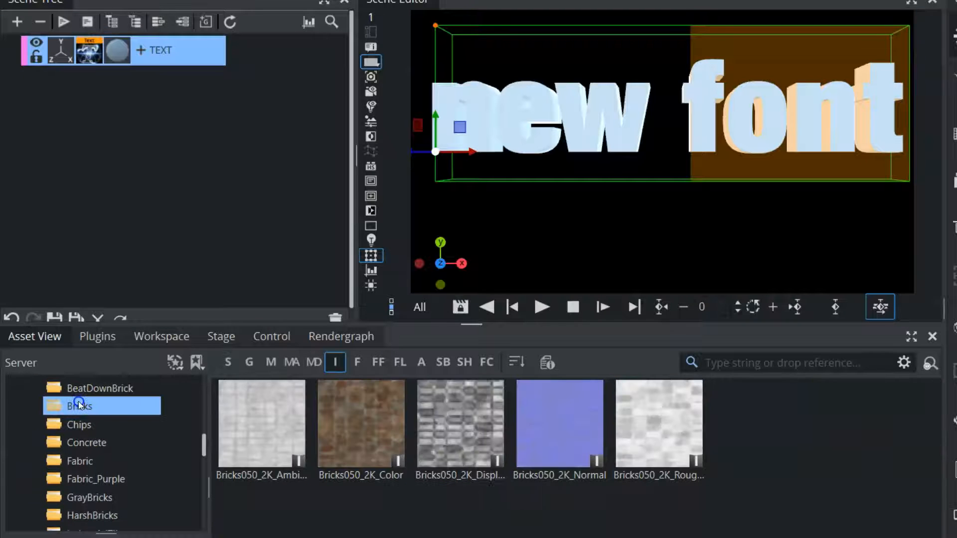
pyautogui.click(81, 427)
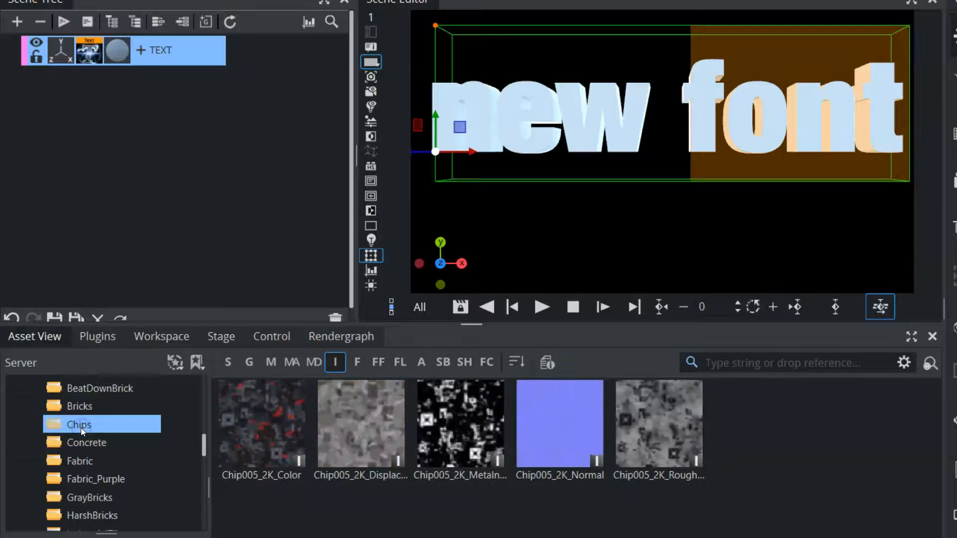
pyautogui.click(86, 443)
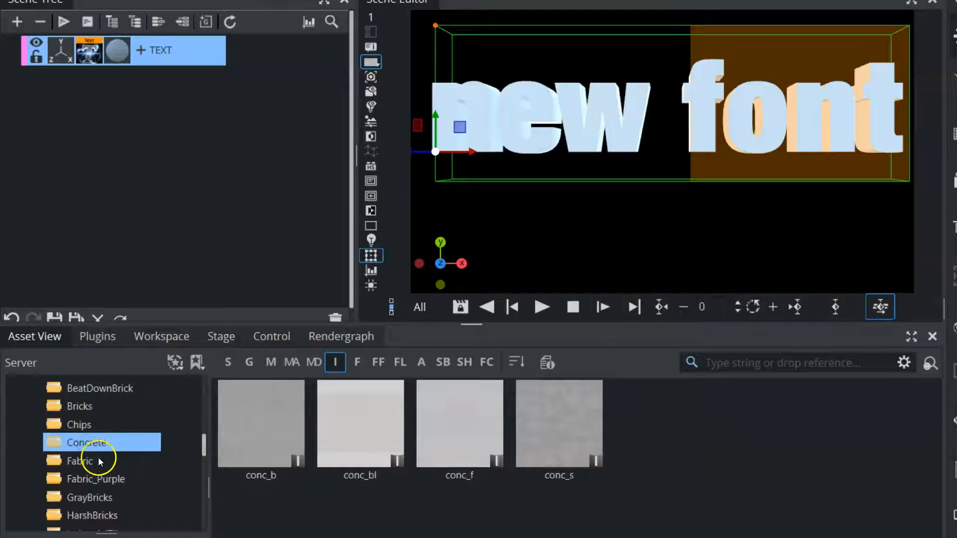
pyautogui.click(86, 457)
pyautogui.click(111, 479)
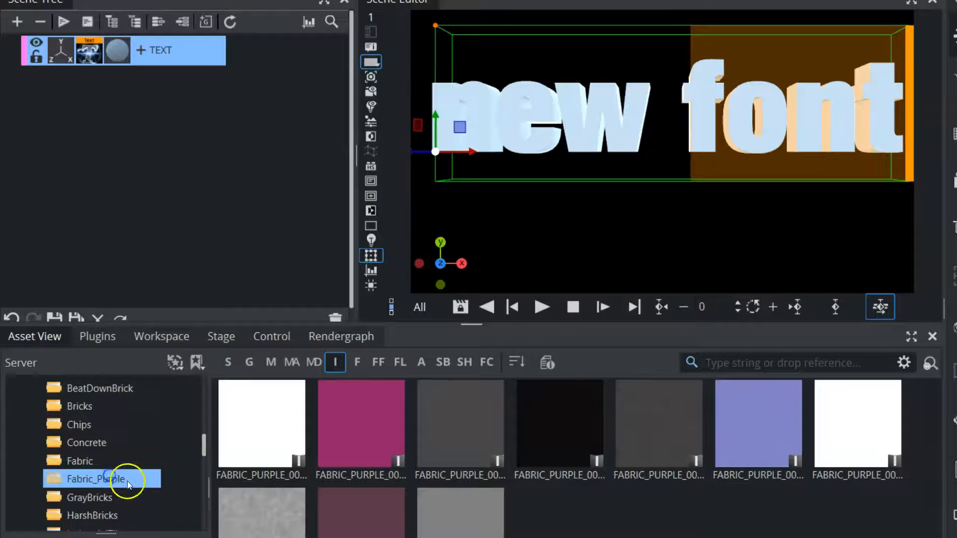
pyautogui.click(101, 498)
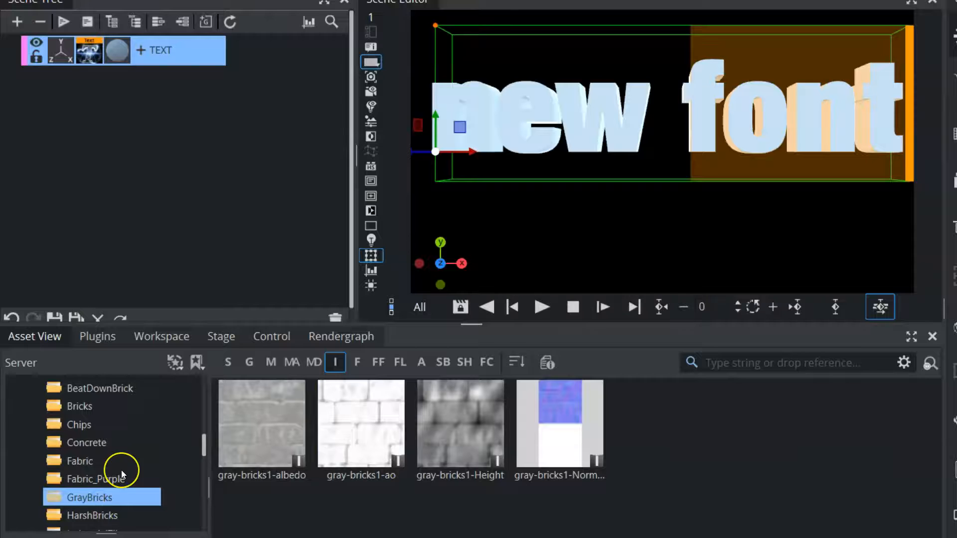
pyautogui.scroll(-1, 121, 470)
pyautogui.click(89, 487)
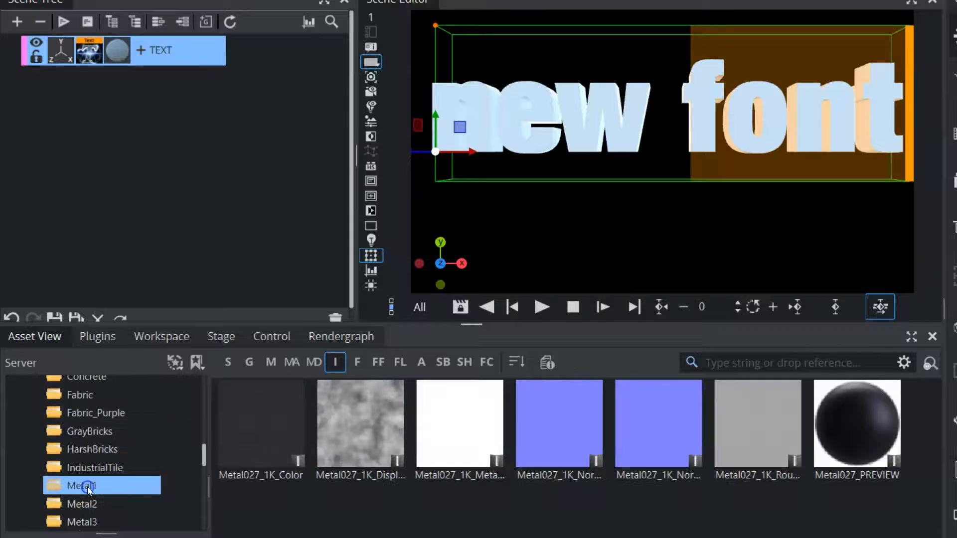
pyautogui.scroll(-1, 139, 473)
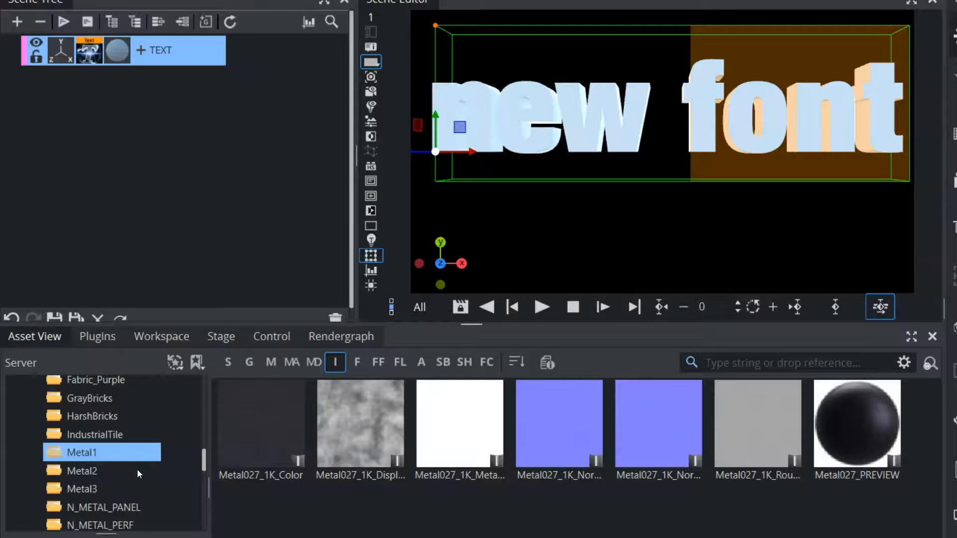
pyautogui.click(81, 469)
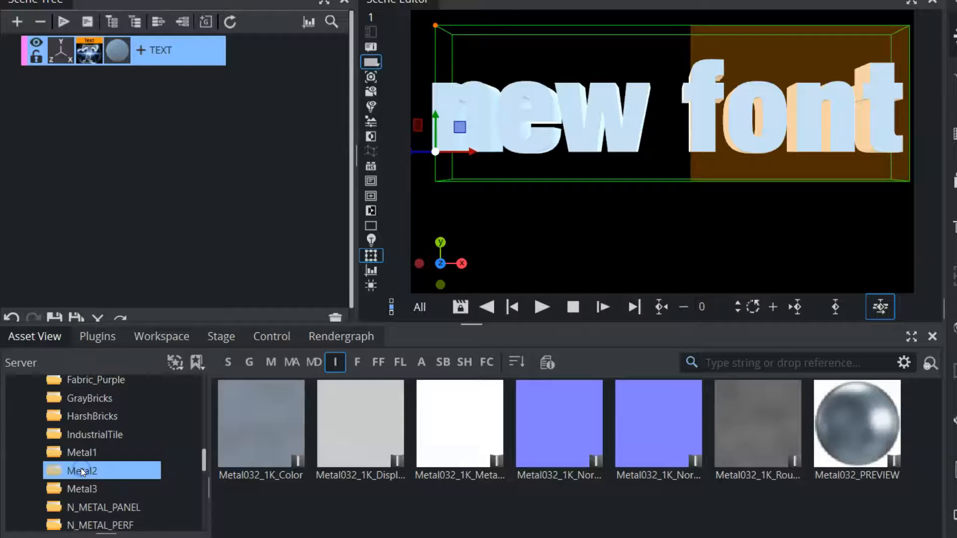
# - Open the N_METAL_PANEL folder and assign its light gray METAL_PANEL_011 image to the text's PBR material Color texture
pyautogui.scroll(-1, 80, 468)
pyautogui.click(117, 476)
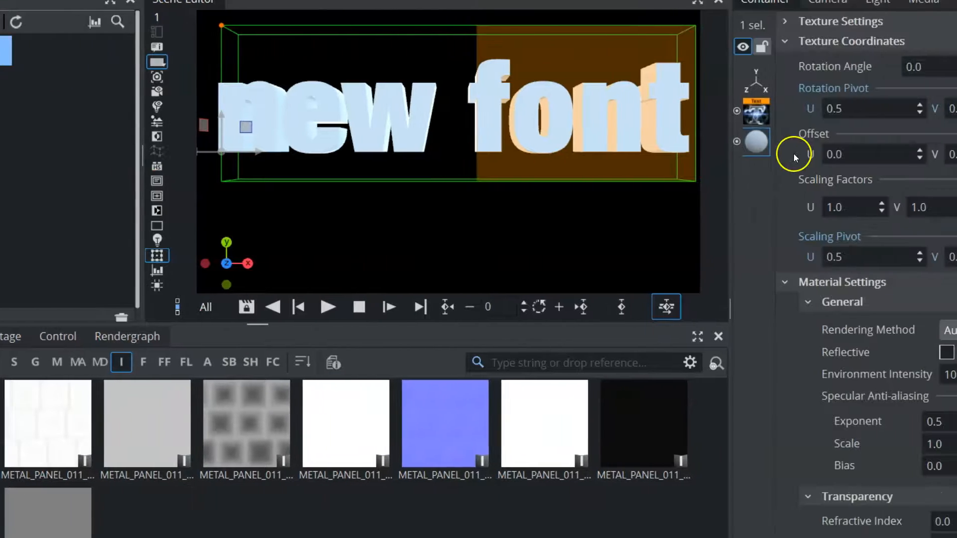
pyautogui.click(683, 23)
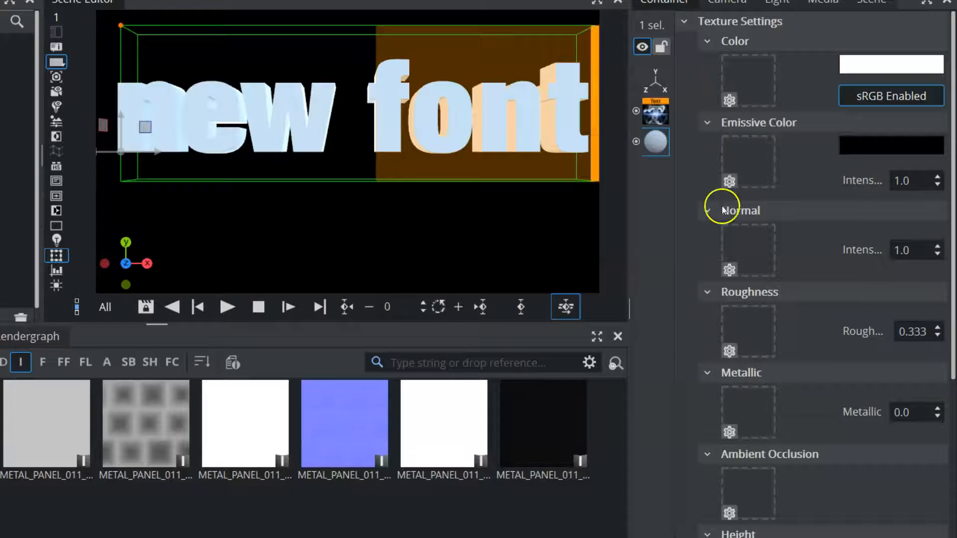
pyautogui.click(52, 427)
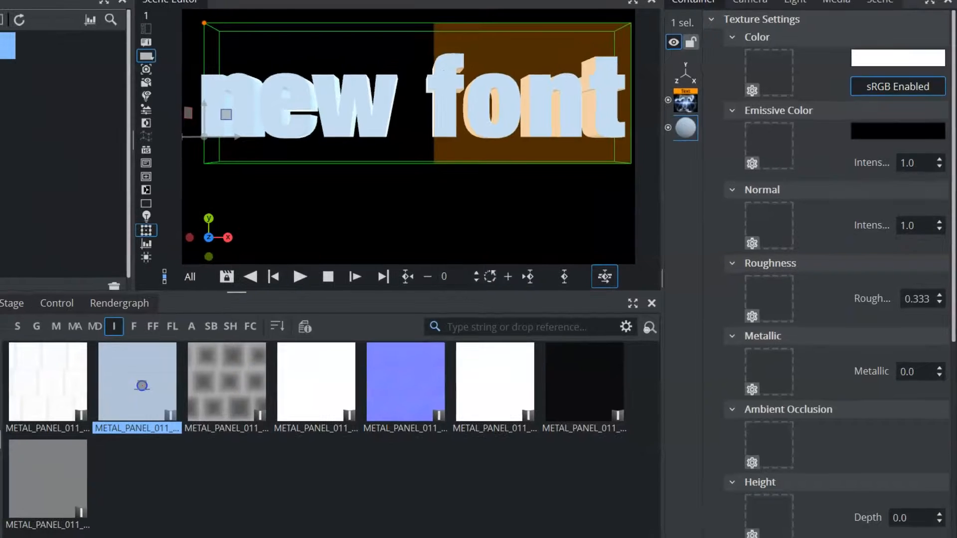
pyautogui.moveTo(142, 385); pyautogui.dragTo(767, 77)
# - Assign the METAL_PANEL_011 image with dark squares to the material's Height texture and the white image listed after it to Metallic
pyautogui.click(219, 401)
pyautogui.moveTo(230, 403); pyautogui.dragTo(768, 519)
pyautogui.click(316, 398)
pyautogui.moveTo(316, 397); pyautogui.dragTo(766, 372)
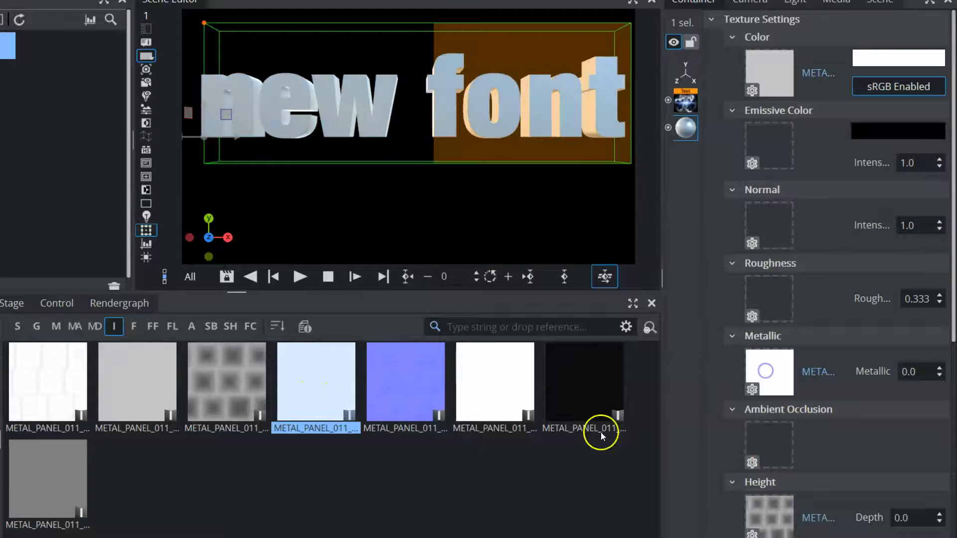
# - Assign the blue METAL_PANEL_011 normal map to the material's Normal texture
pyautogui.click(401, 396)
pyautogui.moveTo(404, 421); pyautogui.dragTo(785, 159)
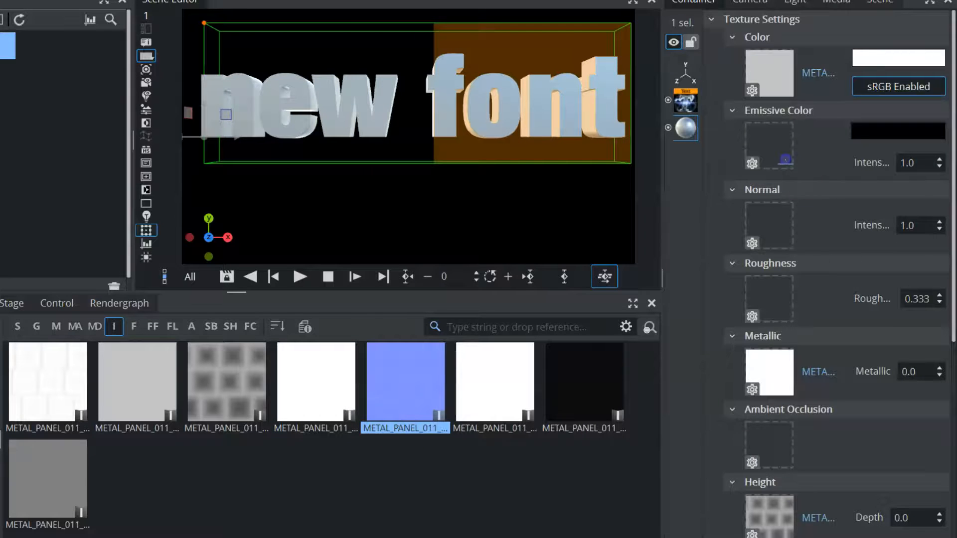
pyautogui.moveTo(774, 228); pyautogui.dragTo(774, 228)
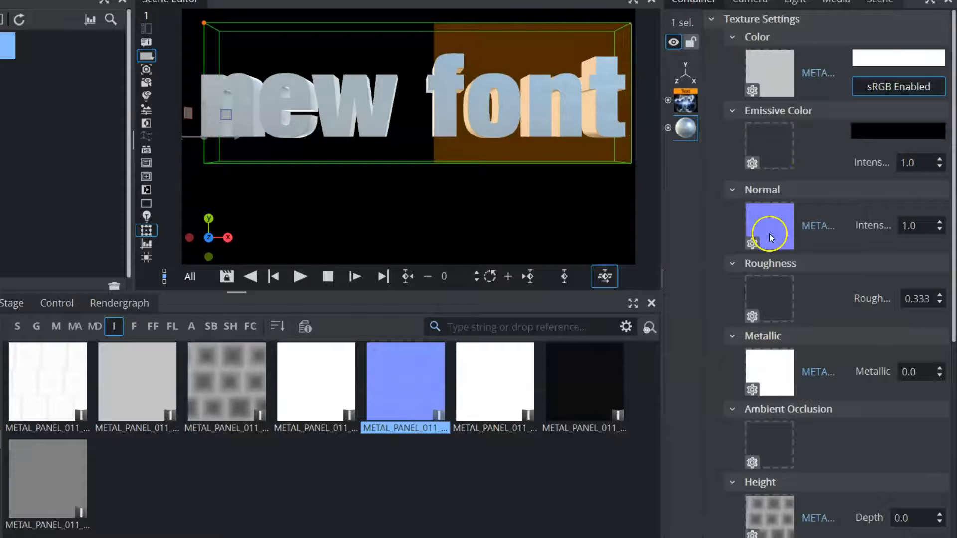
# - Assign METAL_PANEL_011_1K_Roughness to the material's Roughness texture and the medium gray METAL_PANEL_011 image to Ambient Occlusion
pyautogui.click(494, 412)
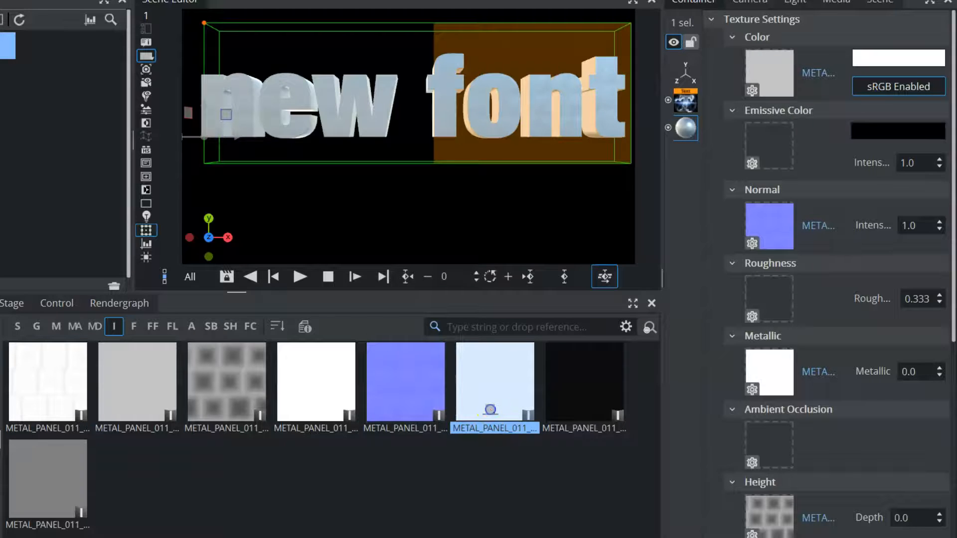
pyautogui.click(595, 400)
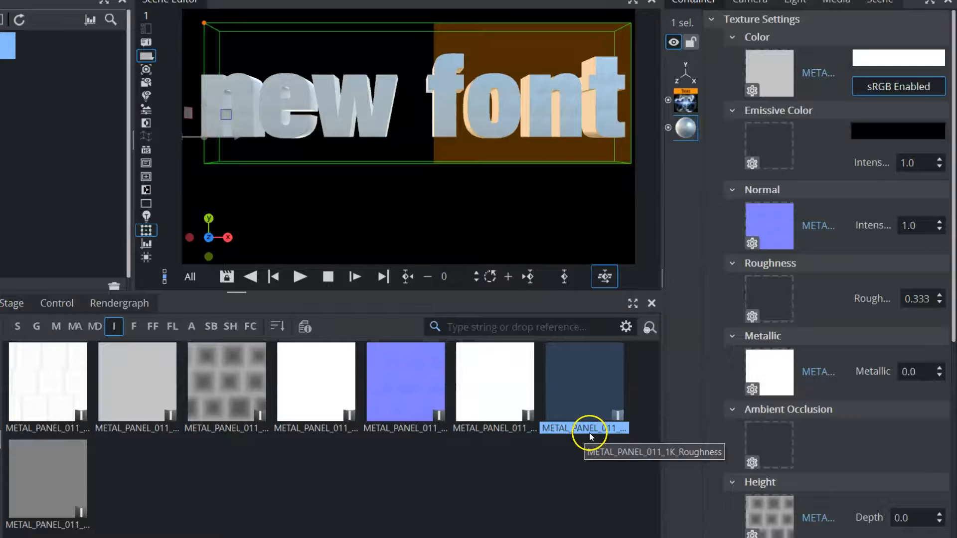
pyautogui.moveTo(578, 373); pyautogui.dragTo(579, 400)
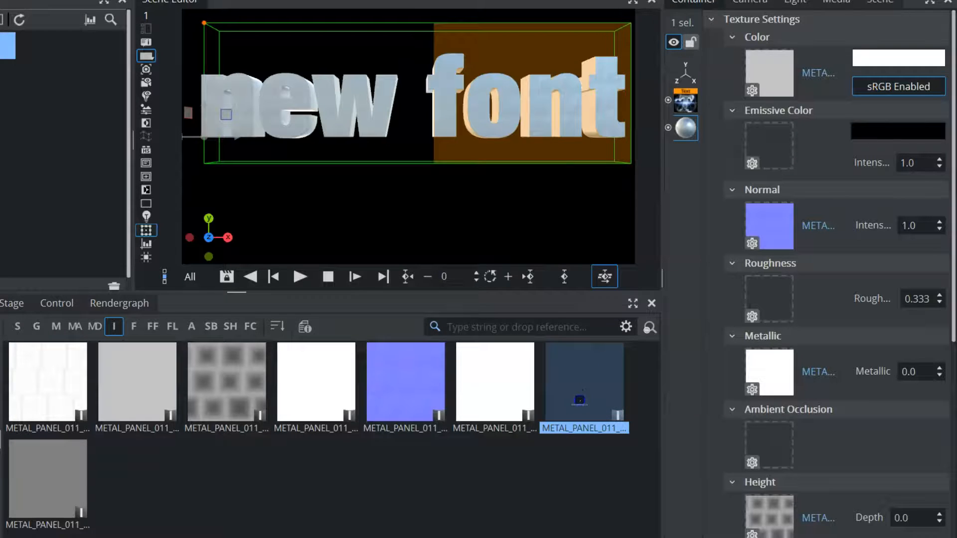
pyautogui.moveTo(579, 400); pyautogui.dragTo(767, 304)
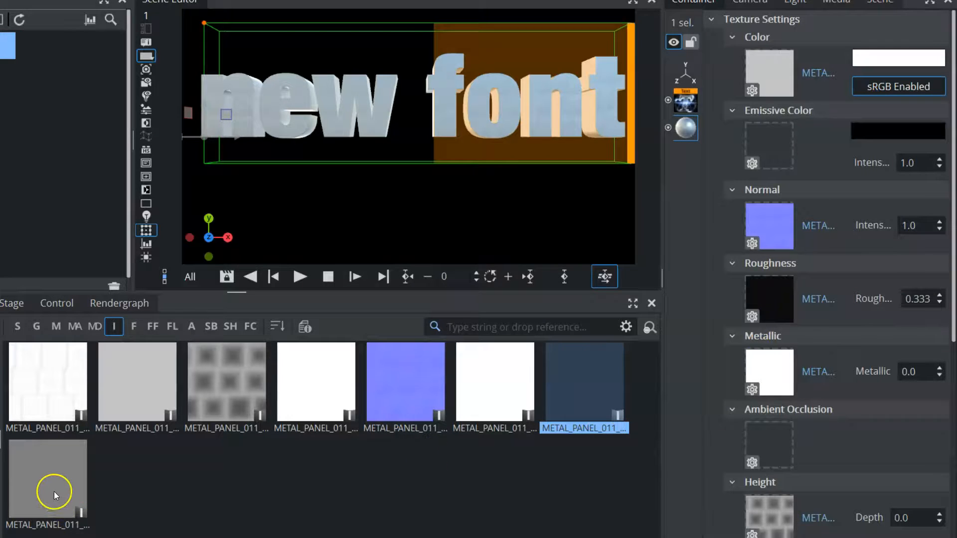
pyautogui.moveTo(50, 490); pyautogui.dragTo(762, 451)
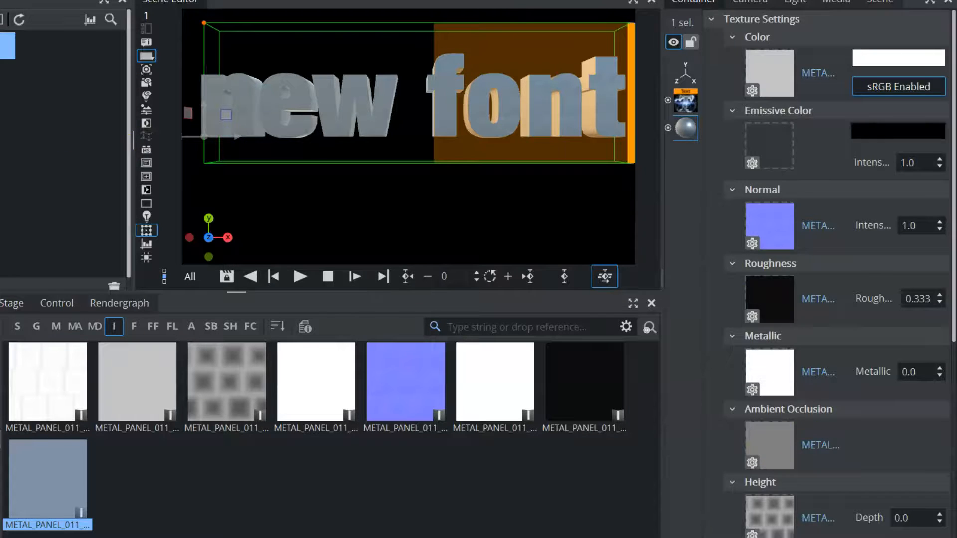
# - Enlarge the text to a locked scale of 10.25 and lower its Y position to -196
pyautogui.click(685, 74)
pyautogui.click(488, 127)
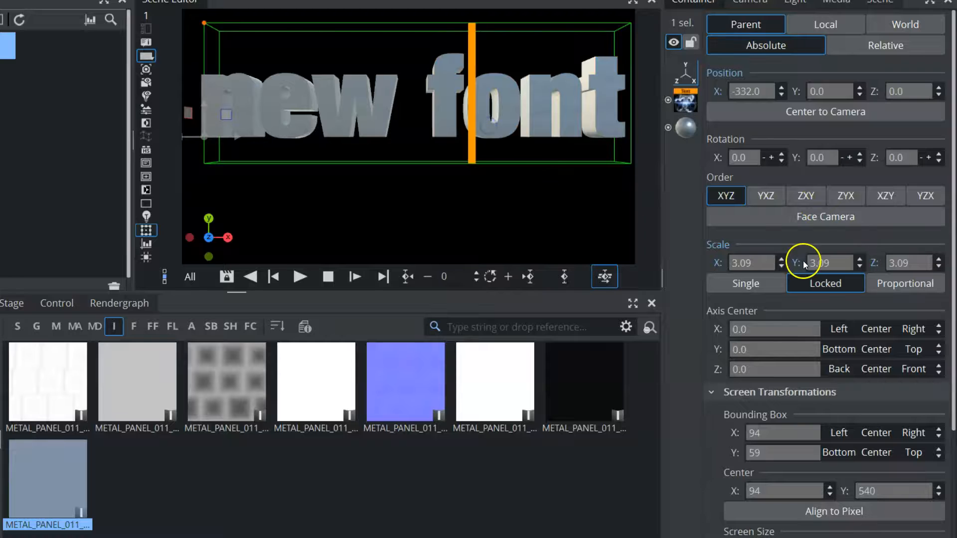
pyautogui.moveTo(749, 262); pyautogui.dragTo(278, 326)
pyautogui.moveTo(825, 262); pyautogui.dragTo(922, 266)
pyautogui.moveTo(752, 263); pyautogui.dragTo(401, 216)
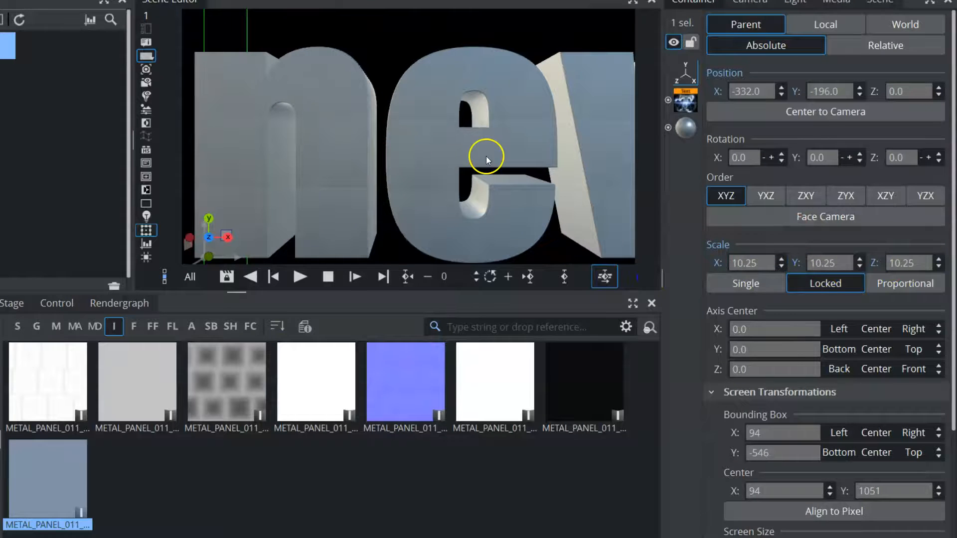
pyautogui.doubleClick(752, 262)
# - Set the PBR material's texture coordinates to a Rotation Pivot U of 0.67 and locked Scaling Factors of 1.25
pyautogui.click(685, 128)
pyautogui.scroll(-5, 767, 369)
pyautogui.click(748, 375)
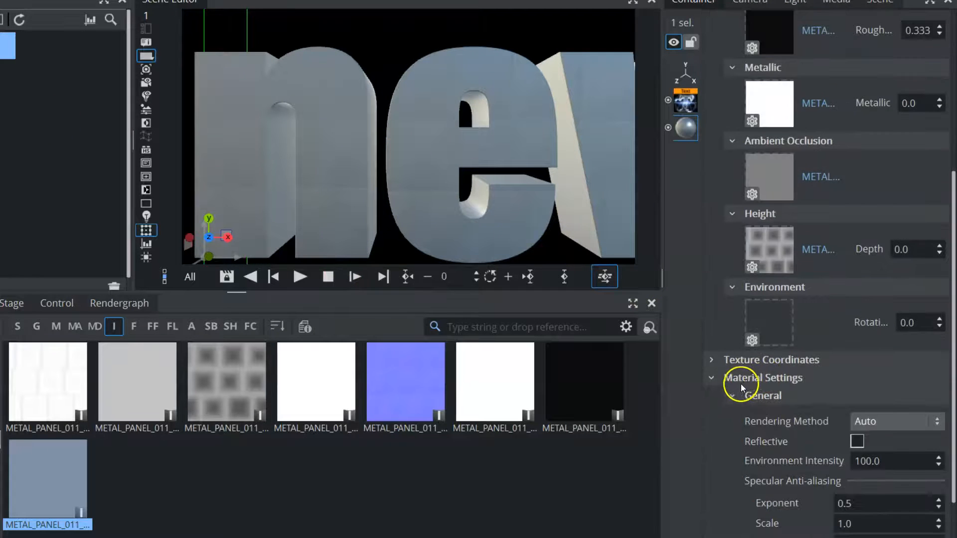
pyautogui.scroll(-2, 733, 369)
pyautogui.click(711, 259)
pyautogui.scroll(-2, 781, 397)
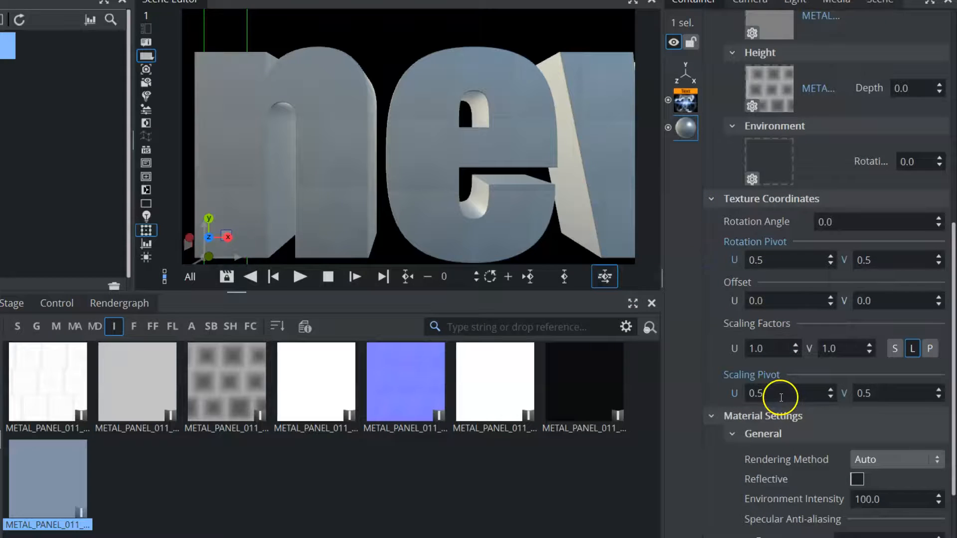
pyautogui.click(758, 260)
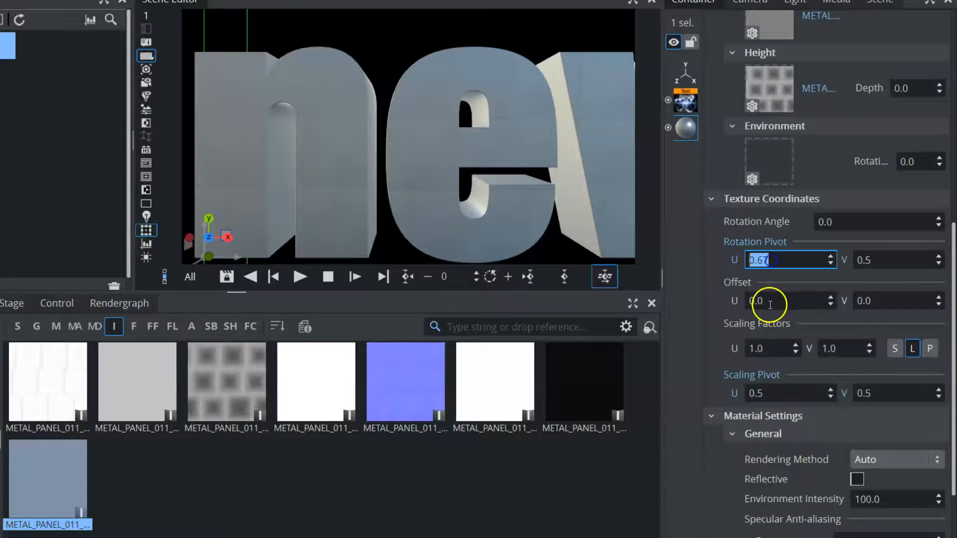
pyautogui.moveTo(780, 350); pyautogui.dragTo(714, 350)
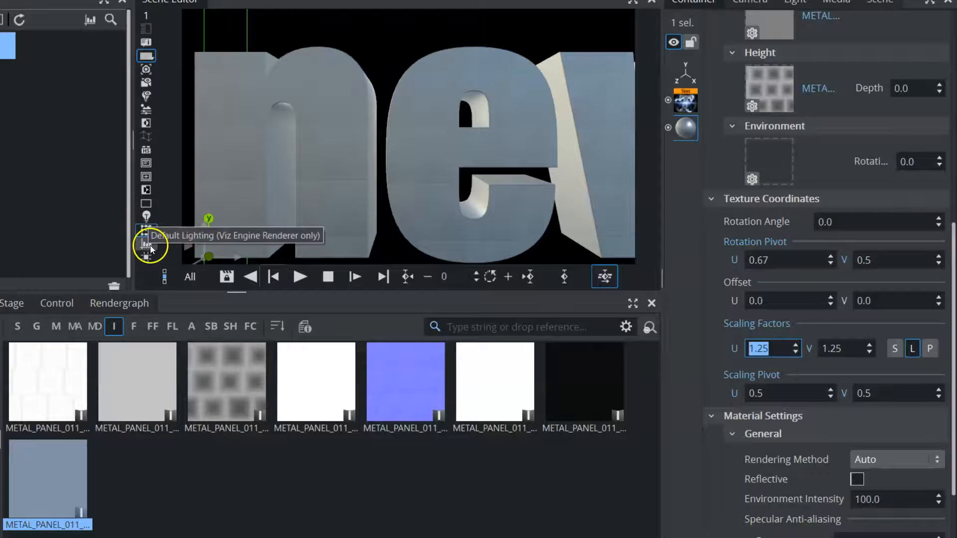
# - Turn on default lighting and set the text's scale to 10.58, Y rotation to 17 and Z position to -388
pyautogui.click(145, 215)
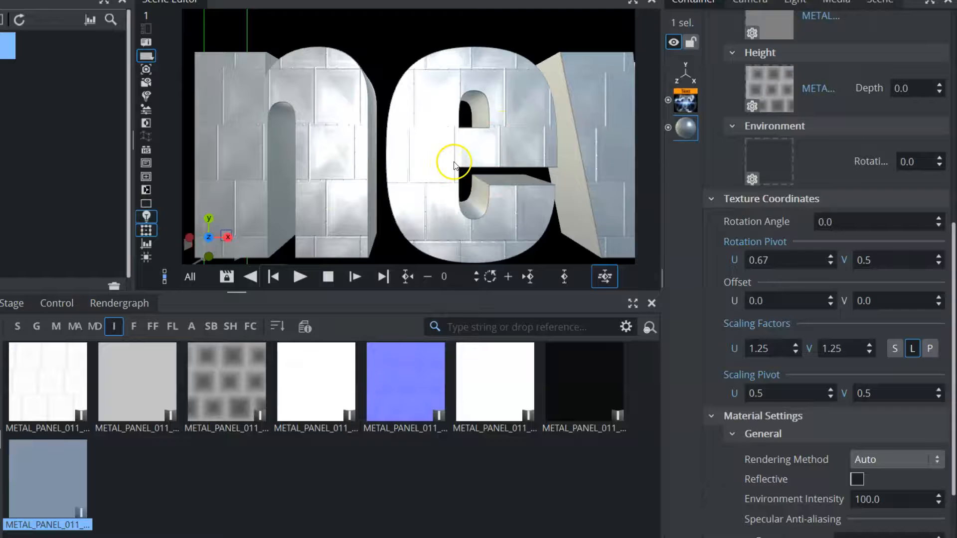
pyautogui.click(689, 71)
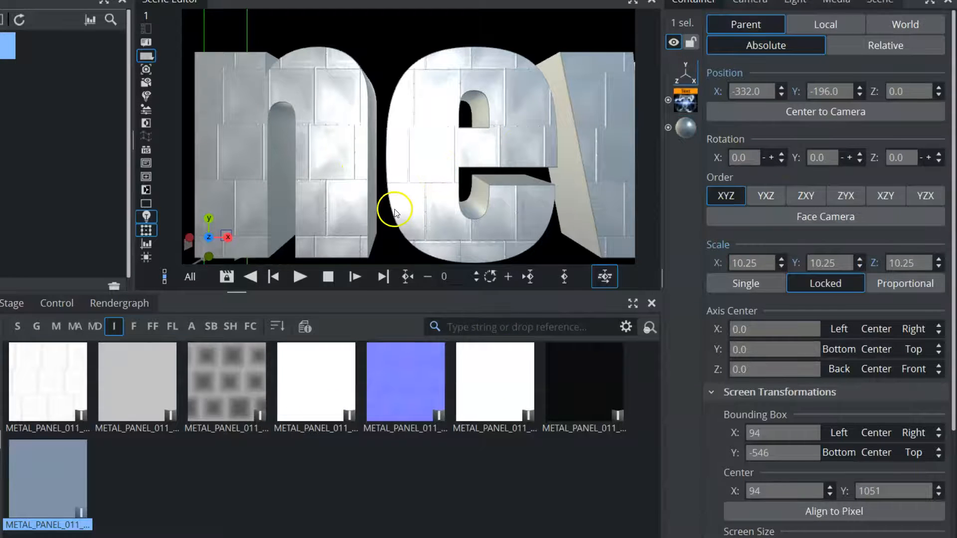
pyautogui.moveTo(812, 263); pyautogui.dragTo(836, 263)
pyautogui.moveTo(815, 160)
pyautogui.mouseDown()
pyautogui.moveTo(832, 160)
pyautogui.moveTo(791, 171)
pyautogui.moveTo(837, 170)
pyautogui.moveTo(827, 170)
pyautogui.mouseUp()
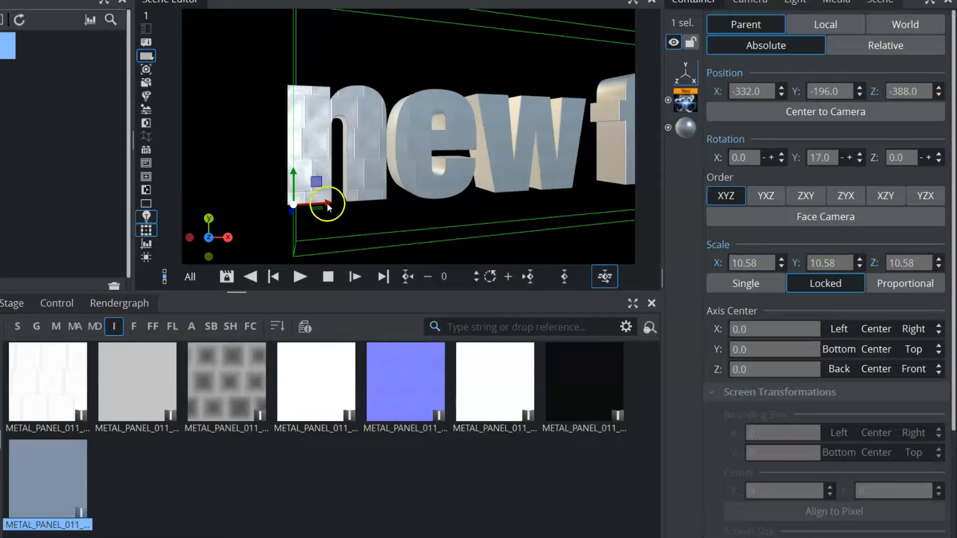
# - Compare the text with default lighting off and on, leave it on, and shift the text to X position about -590
pyautogui.click(144, 215)
pyautogui.click(145, 216)
pyautogui.click(145, 219)
pyautogui.click(145, 218)
pyautogui.moveTo(410, 160); pyautogui.dragTo(315, 145, button='middle')
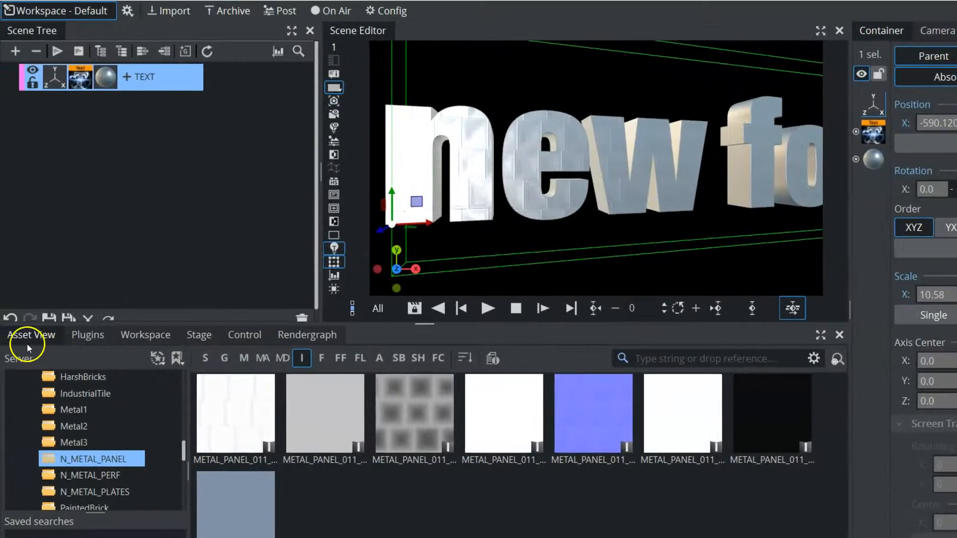
# - Add the Texture Slot plugin to the TEXT container and open its settings
pyautogui.click(94, 338)
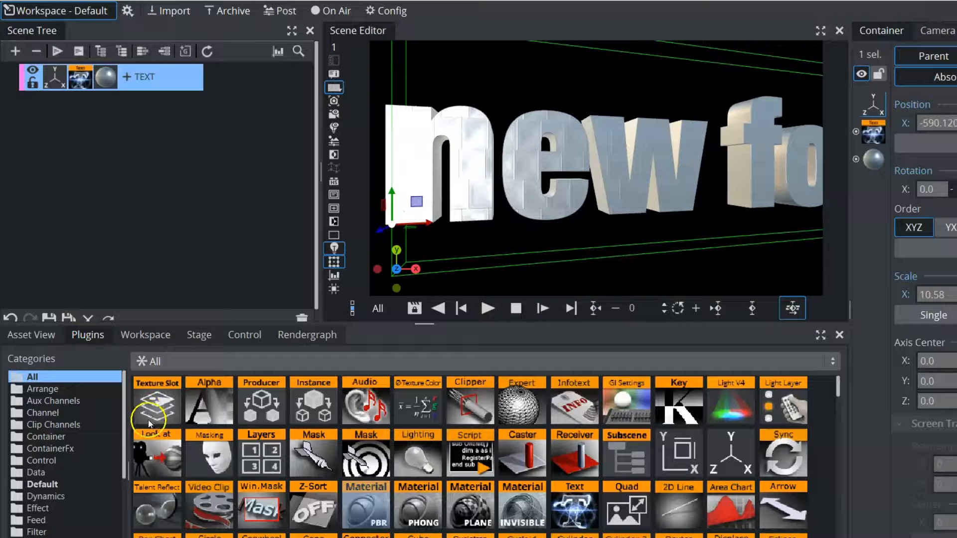
pyautogui.moveTo(157, 403); pyautogui.dragTo(133, 89)
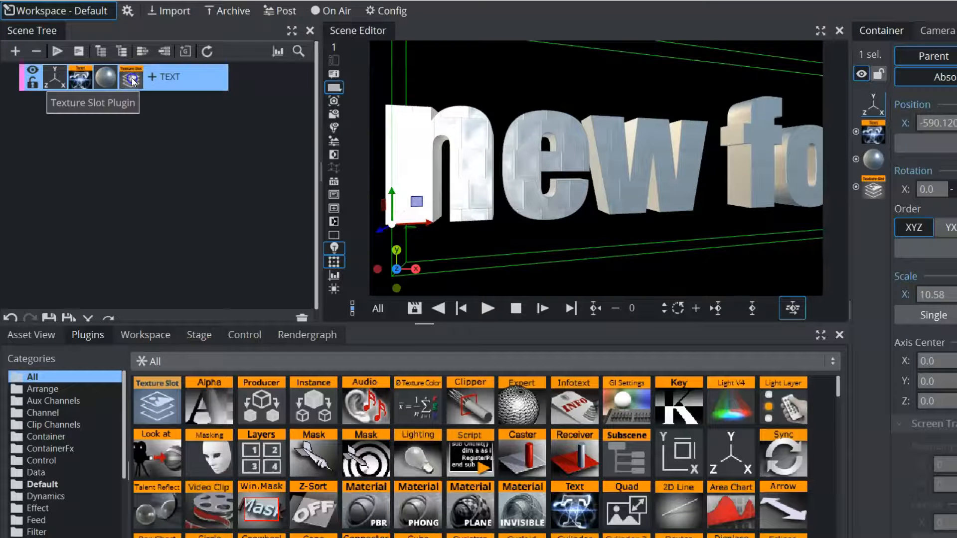
pyautogui.click(132, 78)
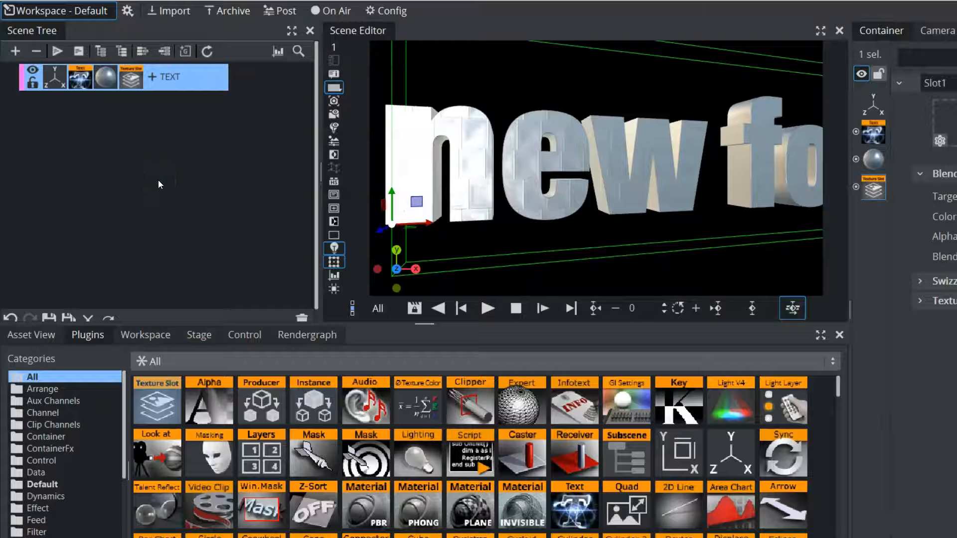
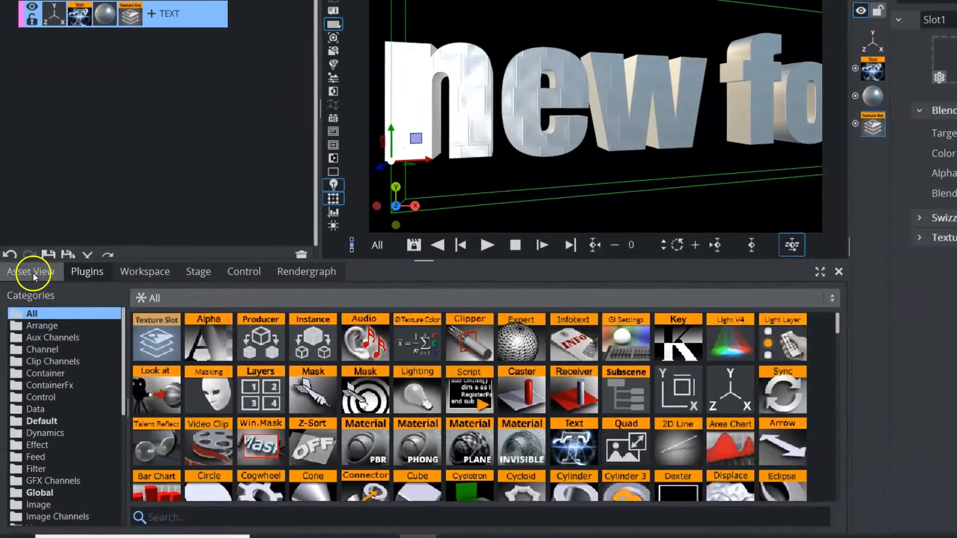
# - Open the New image folder under tutGFX and assign the 8Matte image to Slot1
pyautogui.click(0, 352)
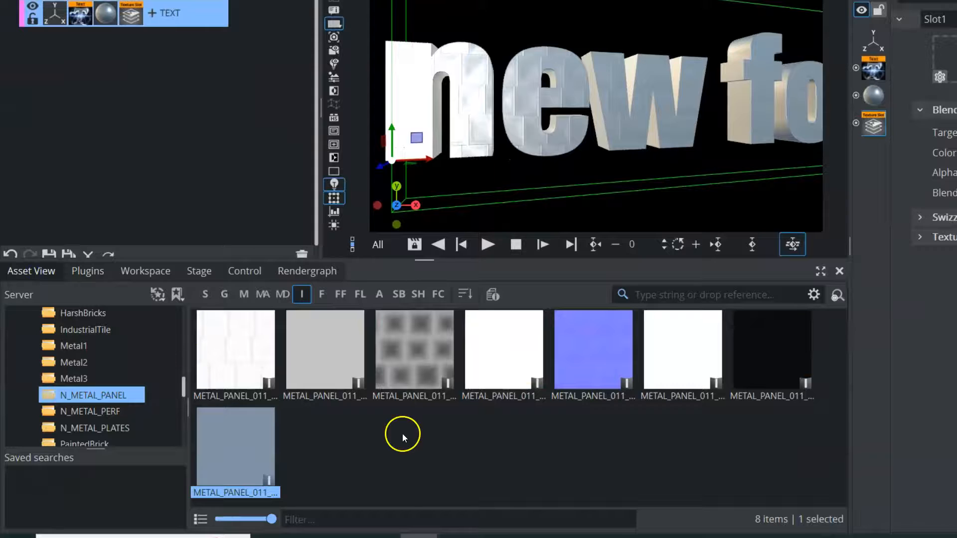
pyautogui.moveTo(182, 385); pyautogui.dragTo(187, 439)
pyautogui.click(49, 422)
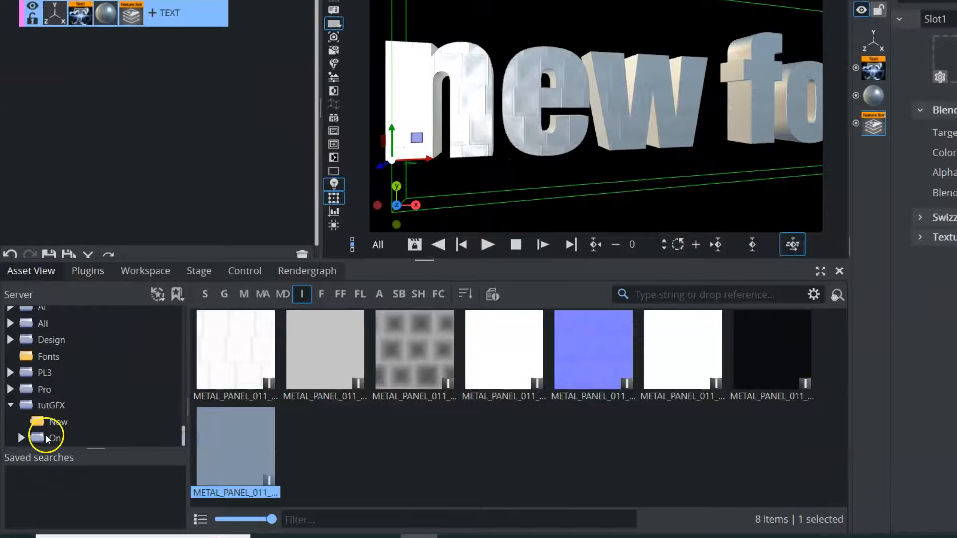
pyautogui.click(494, 449)
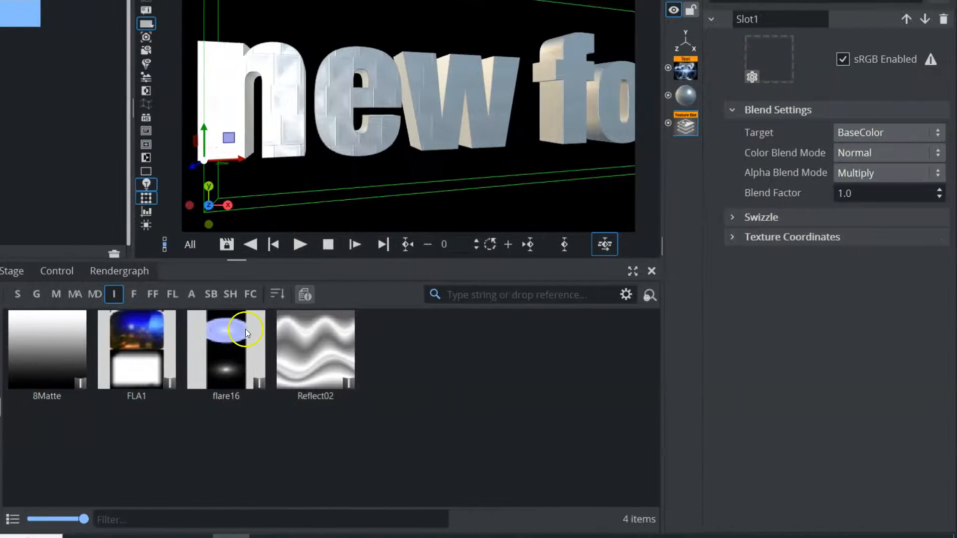
pyautogui.moveTo(38, 363); pyautogui.dragTo(770, 57)
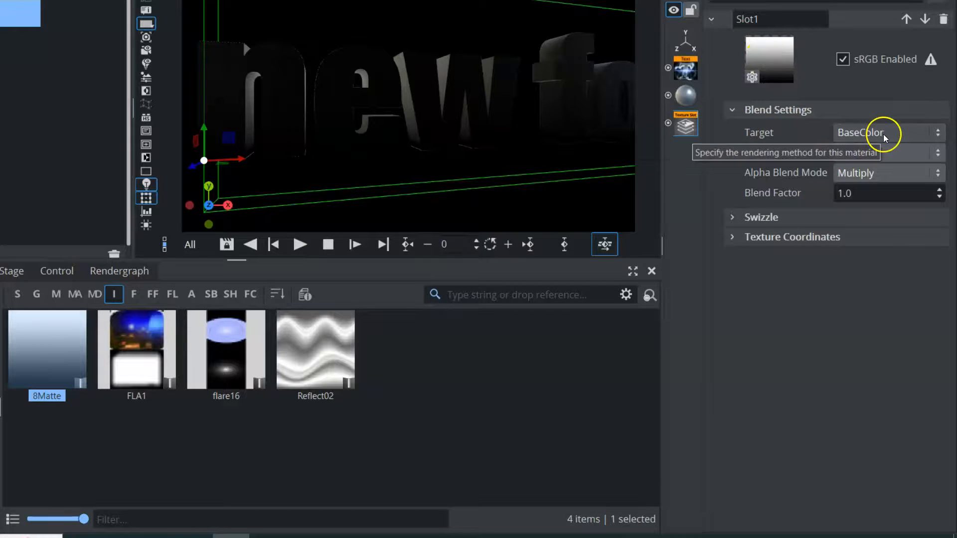
# - Try Emissive as Slot1's blend target and return it to BaseColor
pyautogui.click(900, 135)
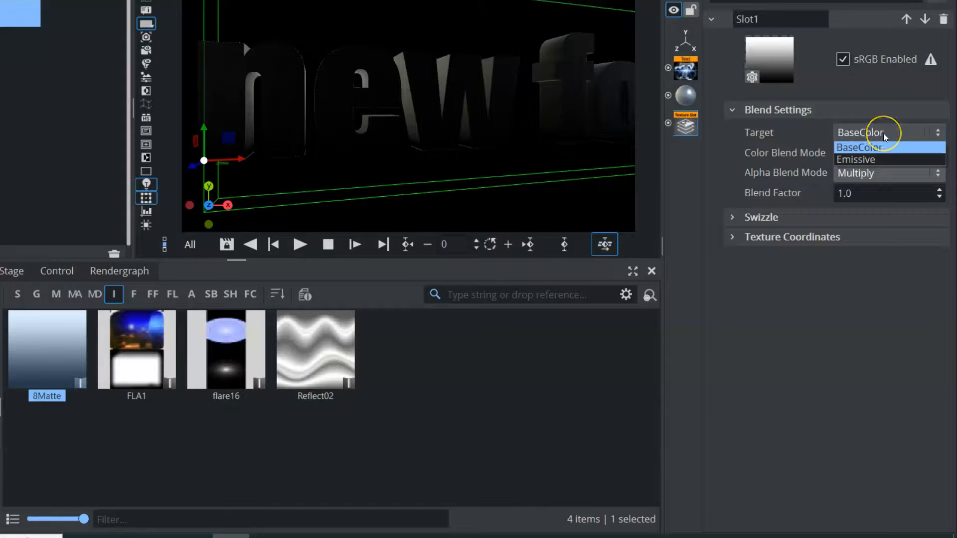
pyautogui.click(873, 160)
pyautogui.click(870, 134)
pyautogui.click(864, 149)
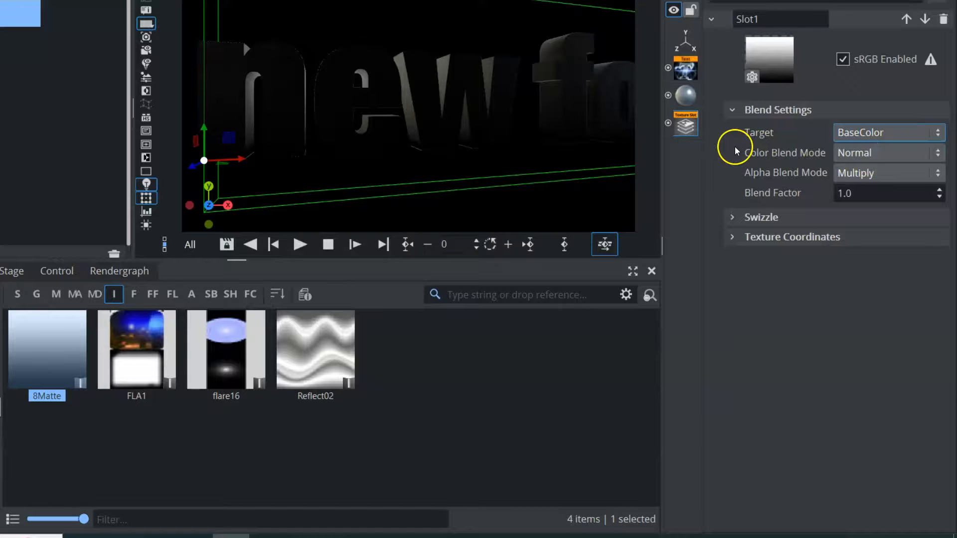
# - Try Glow as Slot1's Color Blend Mode, settle on Add, and set the Alpha Blend Mode to Add as well
pyautogui.click(876, 154)
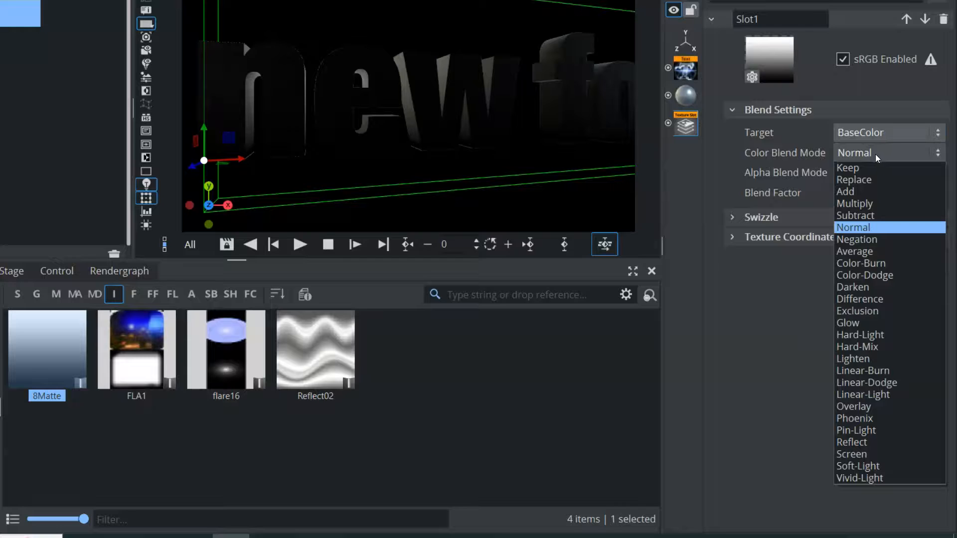
pyautogui.click(876, 157)
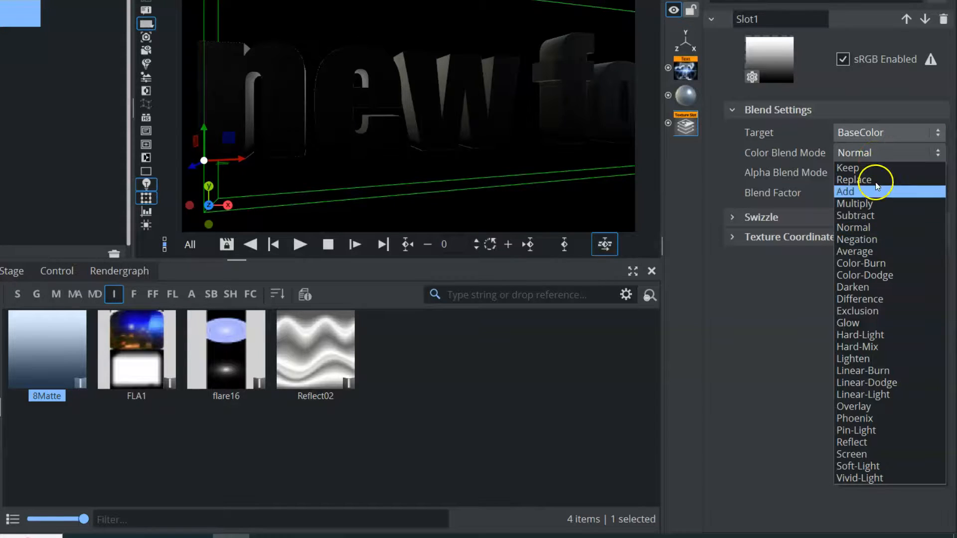
pyautogui.click(876, 323)
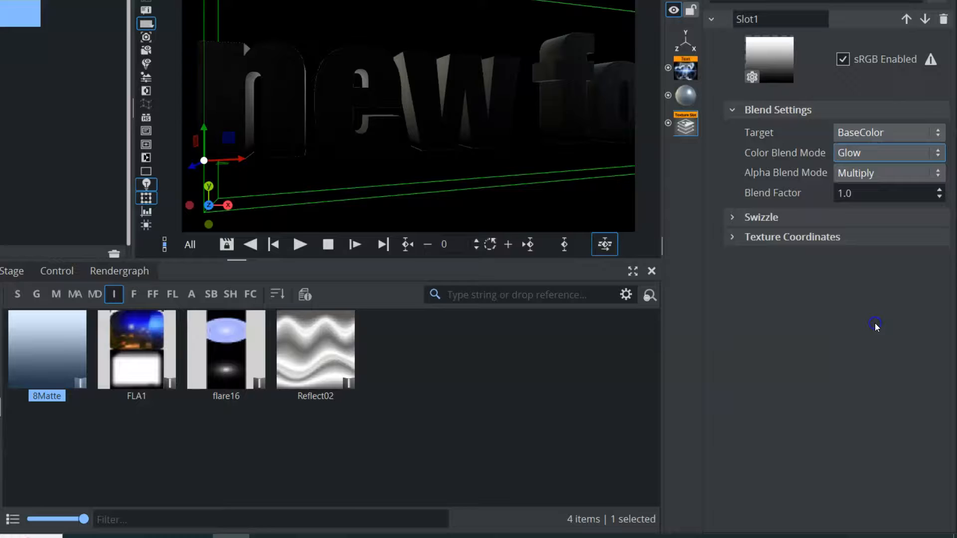
pyautogui.click(869, 153)
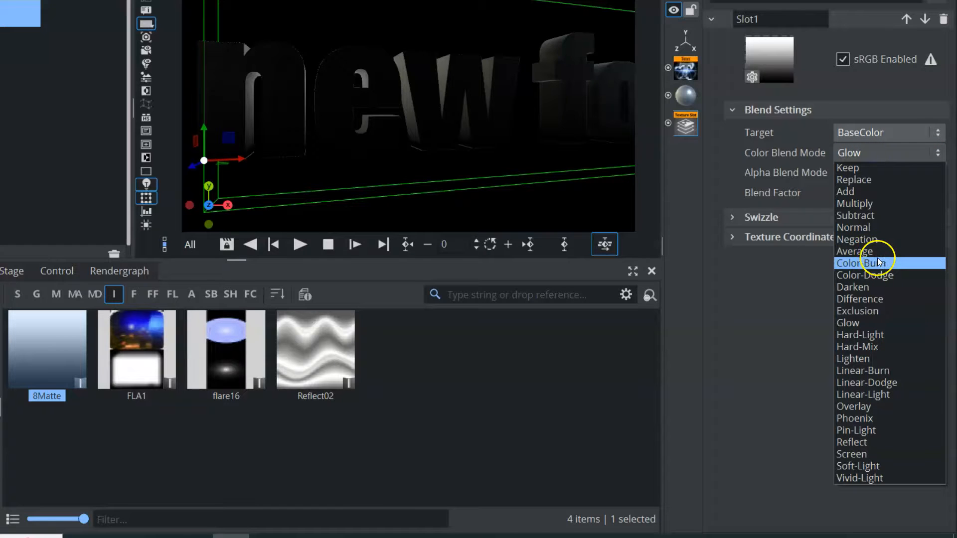
pyautogui.click(845, 192)
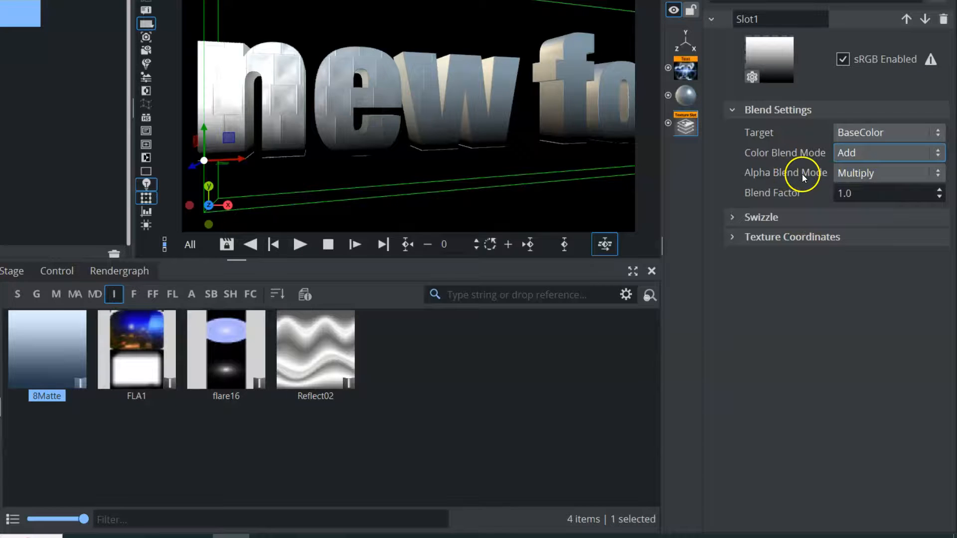
pyautogui.click(855, 175)
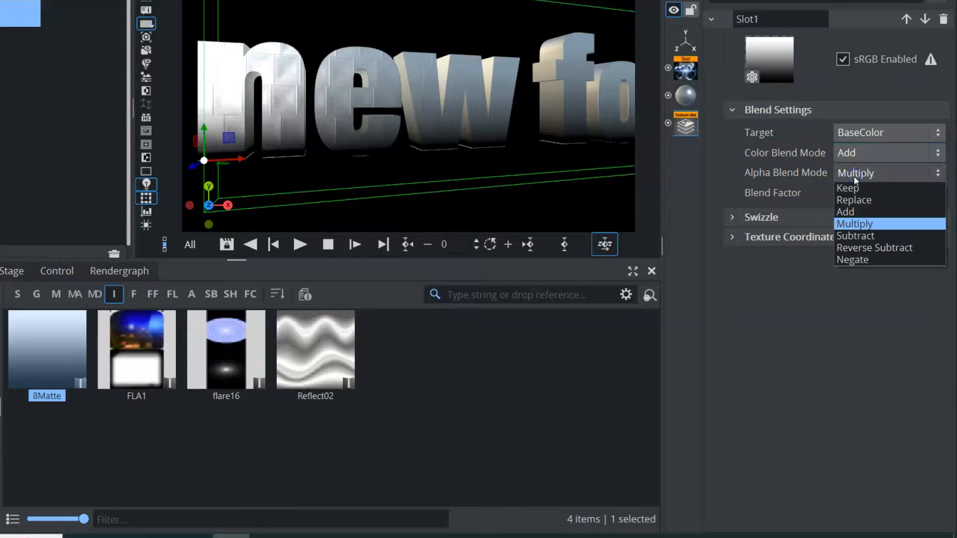
pyautogui.click(854, 213)
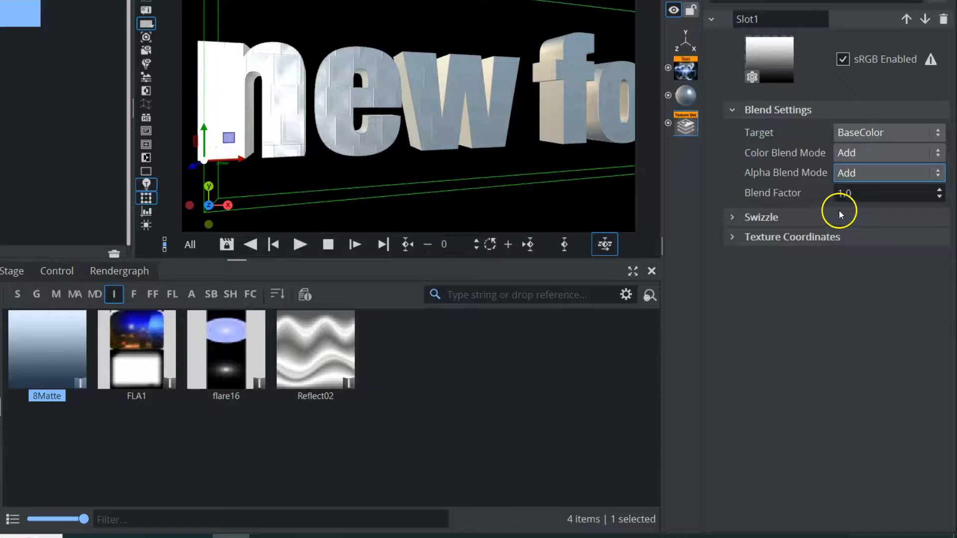
# - Adjust Slot1's texture coordinates: Rotation Pivot U 0.82, Offset U 0.27, locked Scaling Factors 1.24, and change the Scaling Pivot U
pyautogui.moveTo(860, 196); pyautogui.dragTo(908, 195)
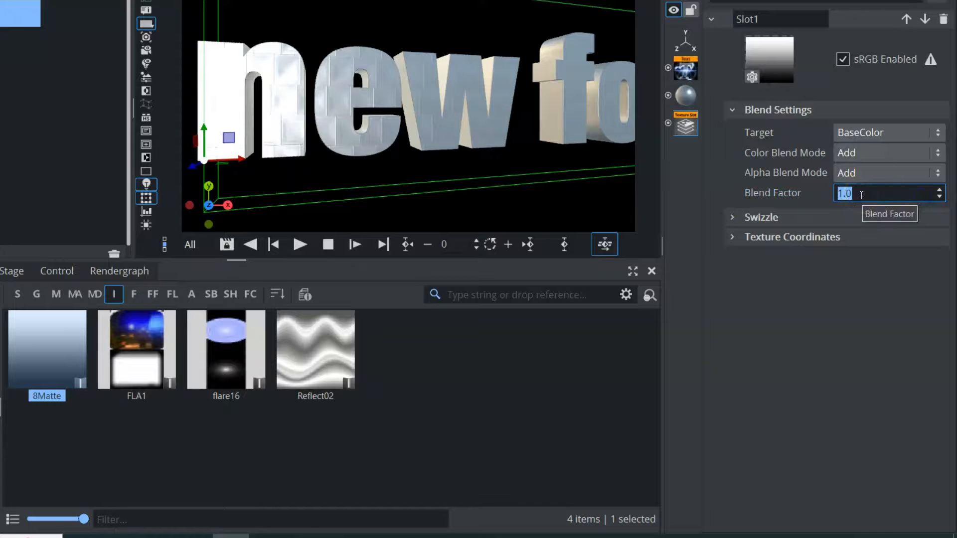
pyautogui.click(731, 239)
pyautogui.moveTo(823, 320)
pyautogui.mouseDown()
pyautogui.moveTo(788, 324)
pyautogui.moveTo(810, 323)
pyautogui.mouseUp()
pyautogui.moveTo(794, 362); pyautogui.dragTo(814, 368)
pyautogui.moveTo(788, 409); pyautogui.dragTo(807, 406)
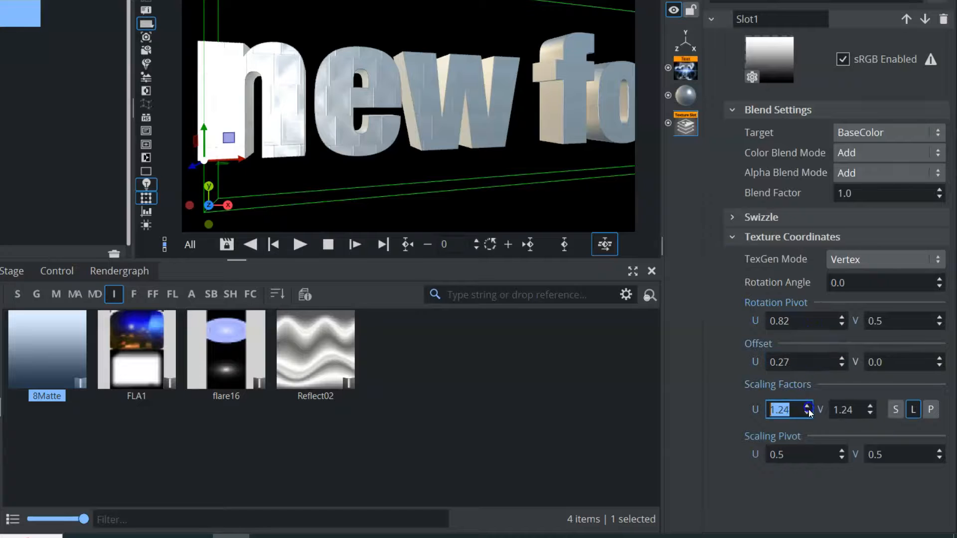
pyautogui.moveTo(782, 455); pyautogui.dragTo(793, 454)
# - Rename Slot1 to tex and collapse its settings
pyautogui.doubleClick(747, 19)
pyautogui.write('tex')
pyautogui.click(818, 132)
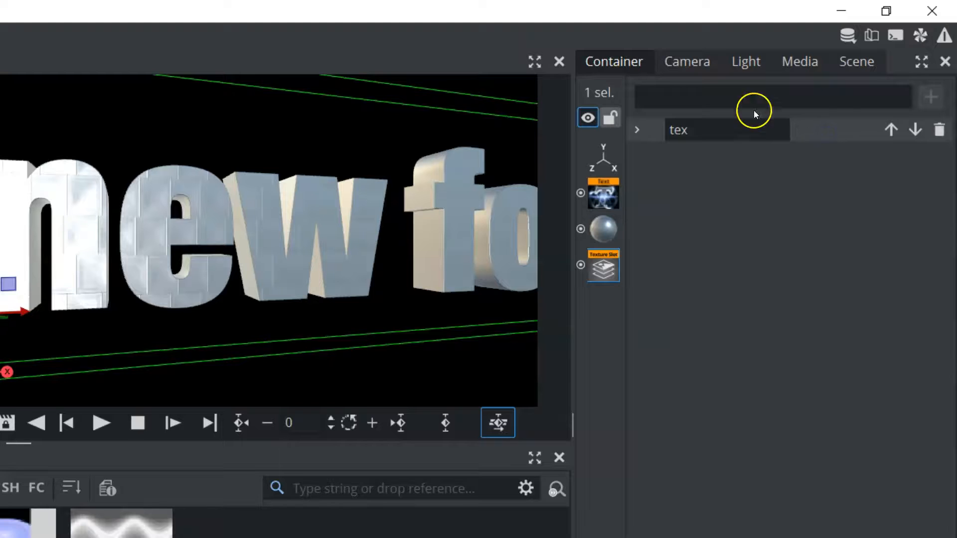
# - Add a second texture slot named new1, try the FLA1 image in it, and replace it with flare16
pyautogui.click(686, 97)
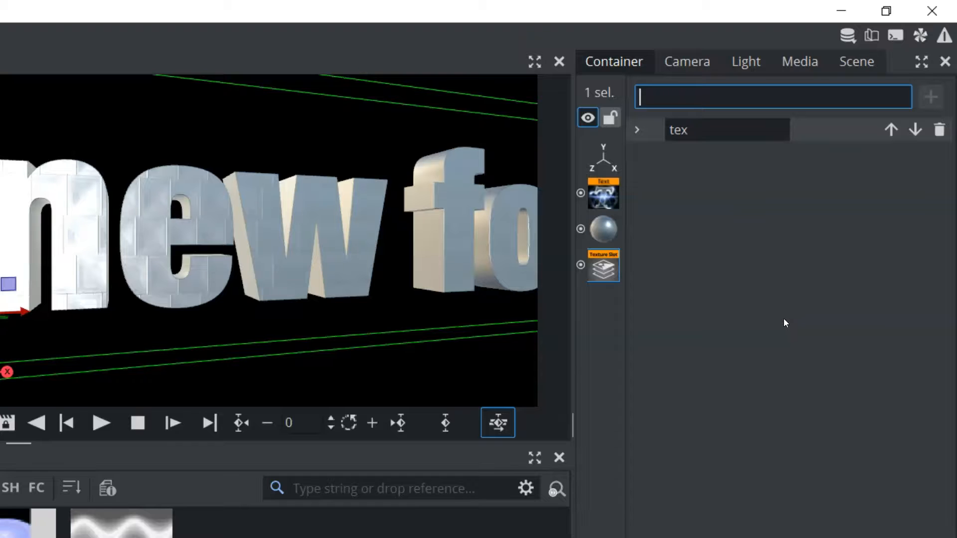
pyautogui.write('new1')
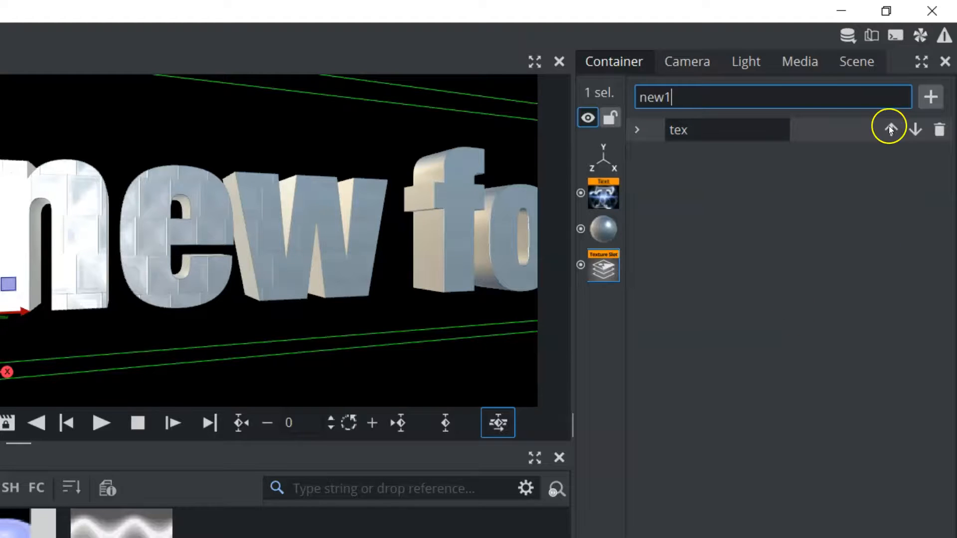
pyautogui.click(928, 98)
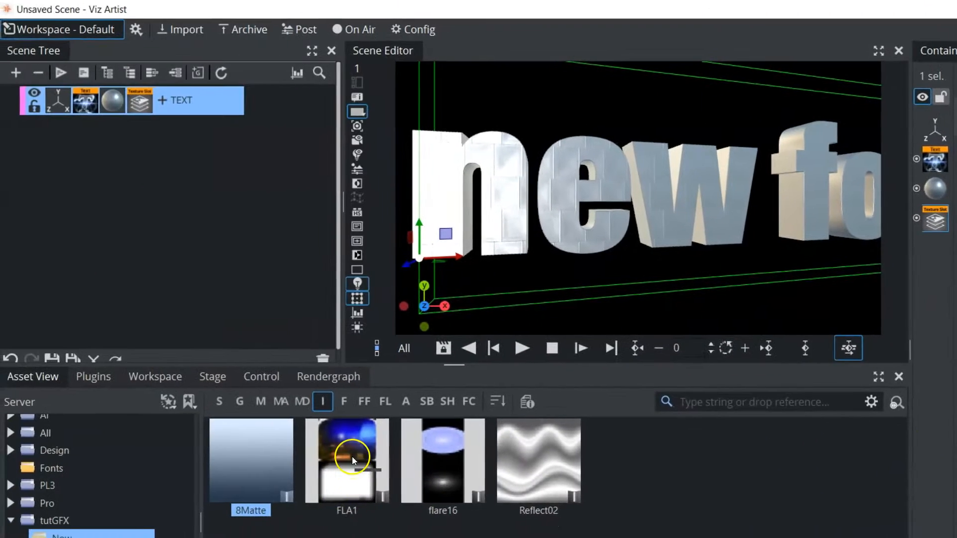
pyautogui.moveTo(353, 460); pyautogui.dragTo(758, 164)
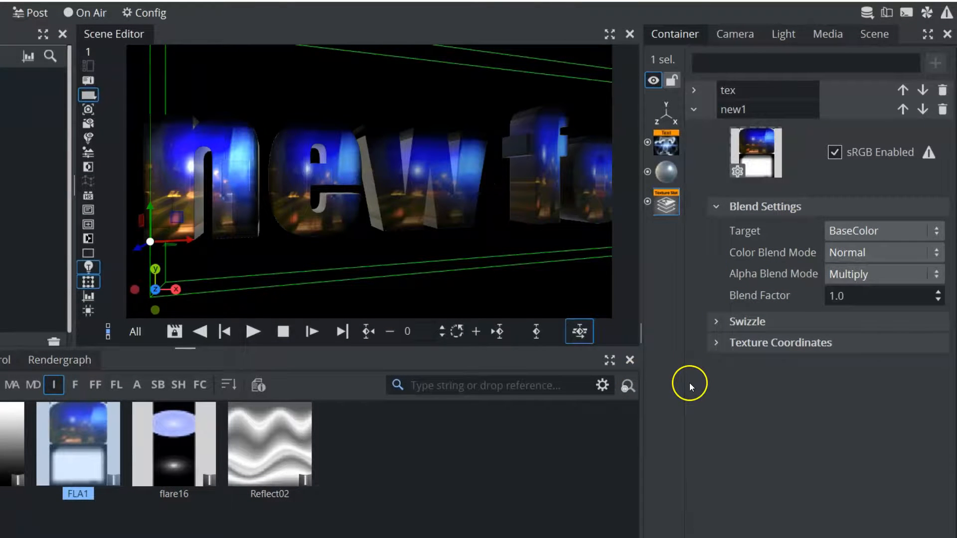
pyautogui.moveTo(171, 438); pyautogui.dragTo(761, 151)
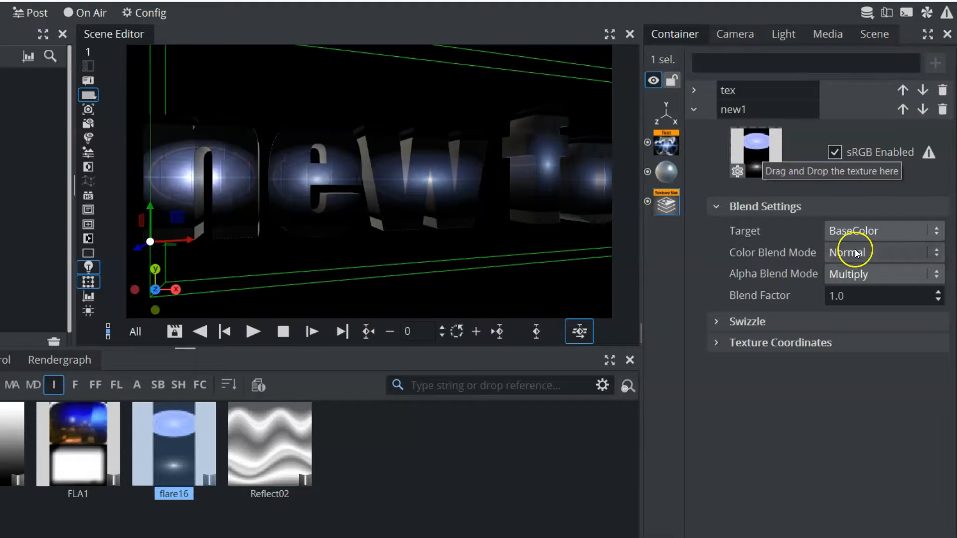
# - Try Multiply as new1's Color Blend Mode and settle on Lighten
pyautogui.click(872, 255)
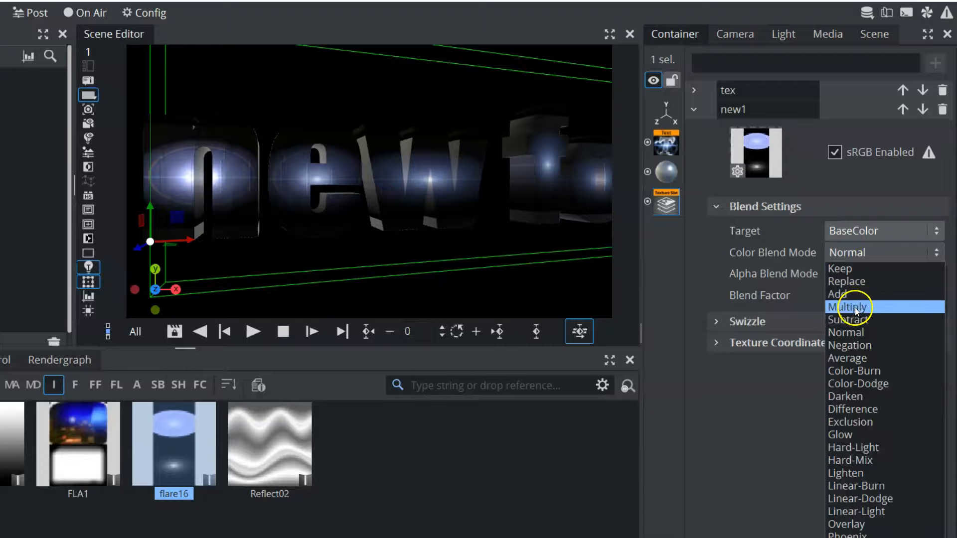
pyautogui.click(854, 307)
pyautogui.click(854, 252)
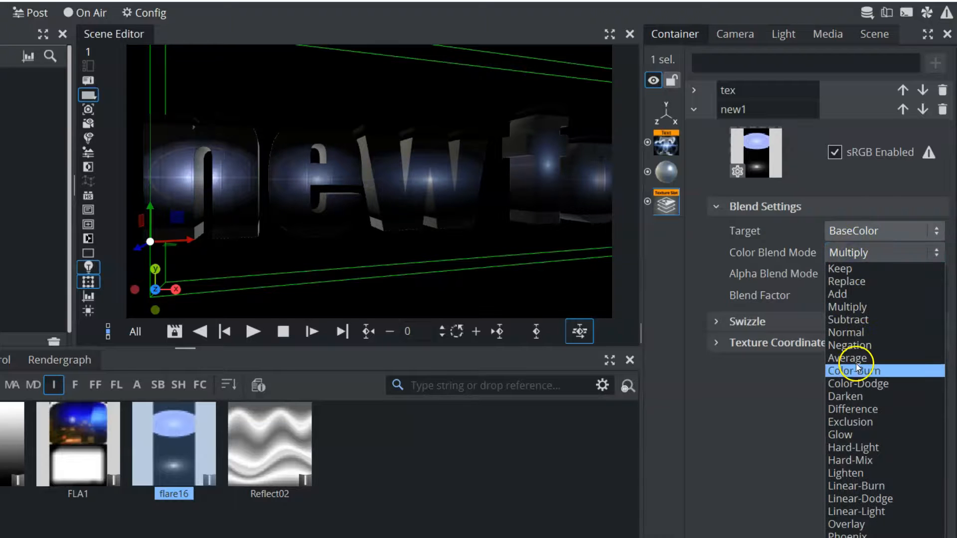
pyautogui.click(853, 473)
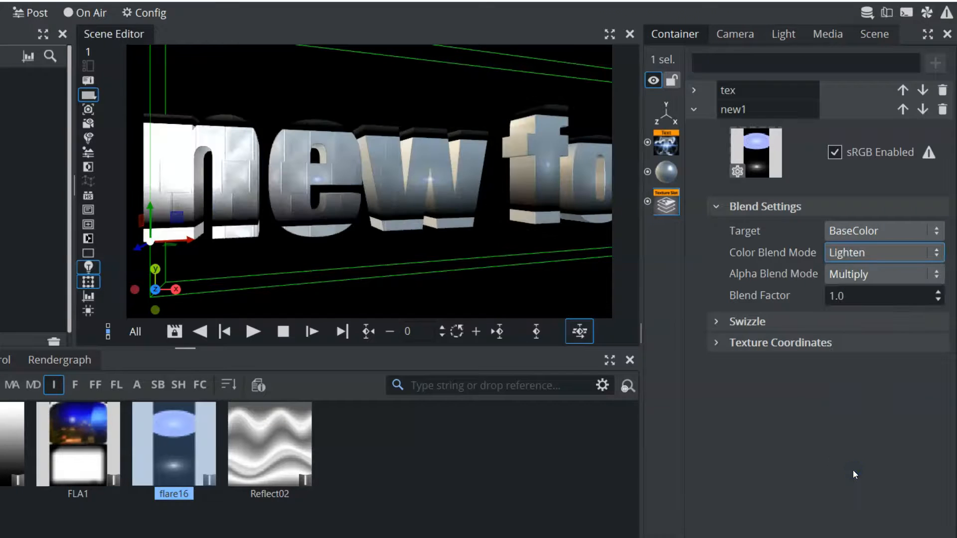
# - Set new1's locked Scaling Factors to 0.96 and Rotation Pivot to U 0.6, V 0.63, and replace its image with Reflect02
pyautogui.click(715, 344)
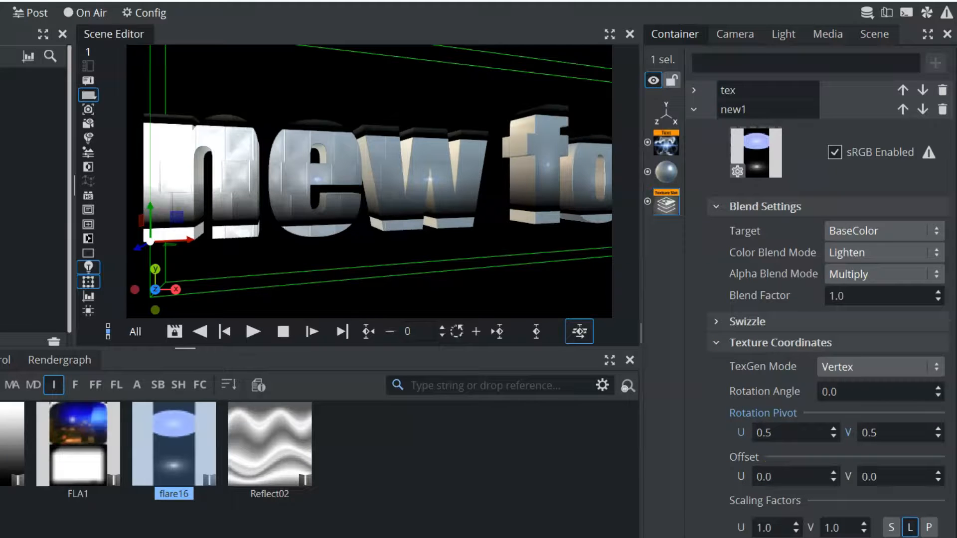
pyautogui.moveTo(778, 530)
pyautogui.mouseDown()
pyautogui.moveTo(922, 518)
pyautogui.moveTo(787, 526)
pyautogui.mouseUp()
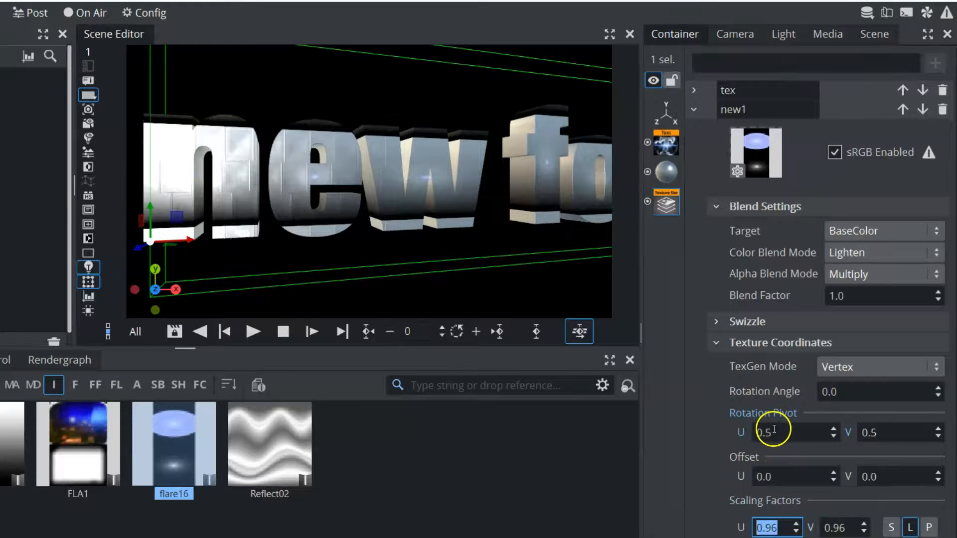
pyautogui.moveTo(773, 427); pyautogui.dragTo(811, 432)
pyautogui.moveTo(903, 435); pyautogui.dragTo(913, 435)
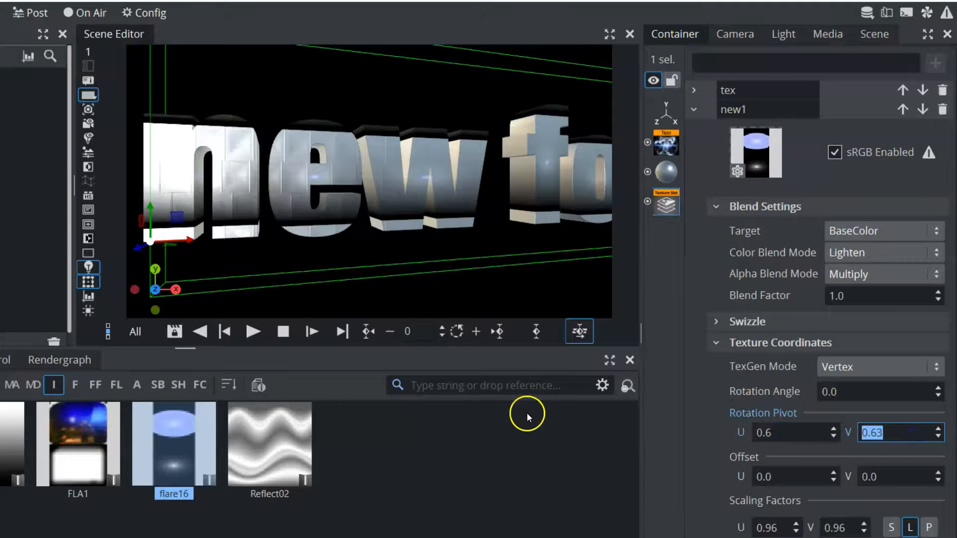
pyautogui.click(269, 444)
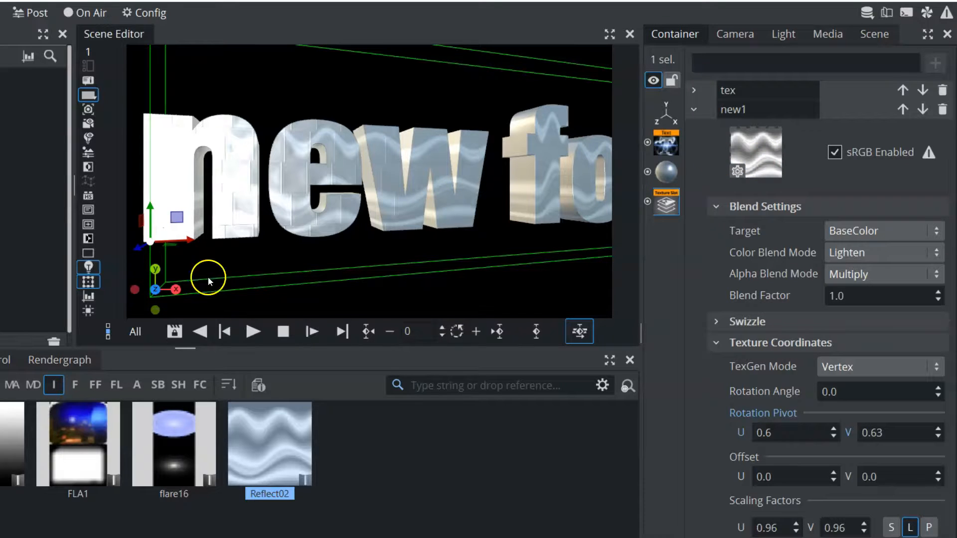
# - Duplicate the TEXT container in the scene tree and select the copy's material
pyautogui.click(165, 149)
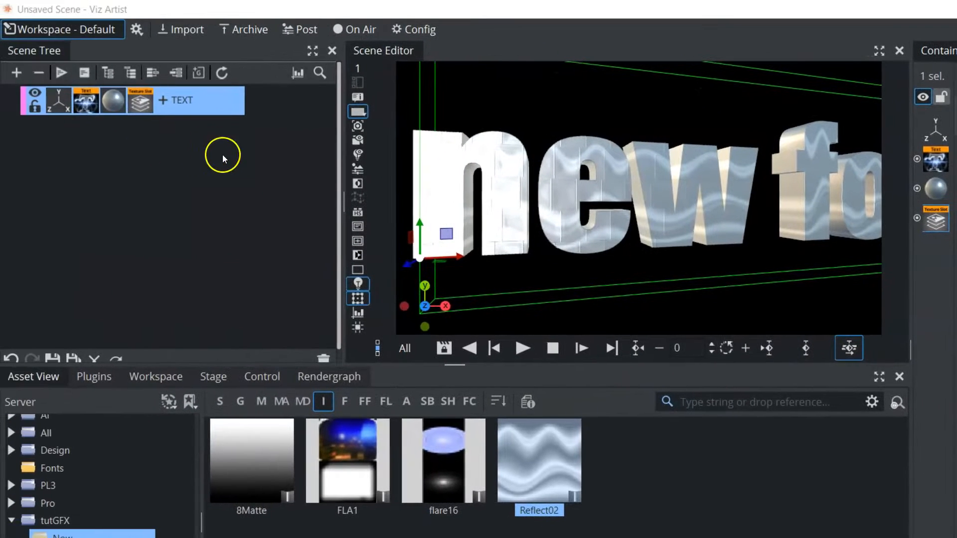
pyautogui.click(186, 105)
pyautogui.click(215, 93)
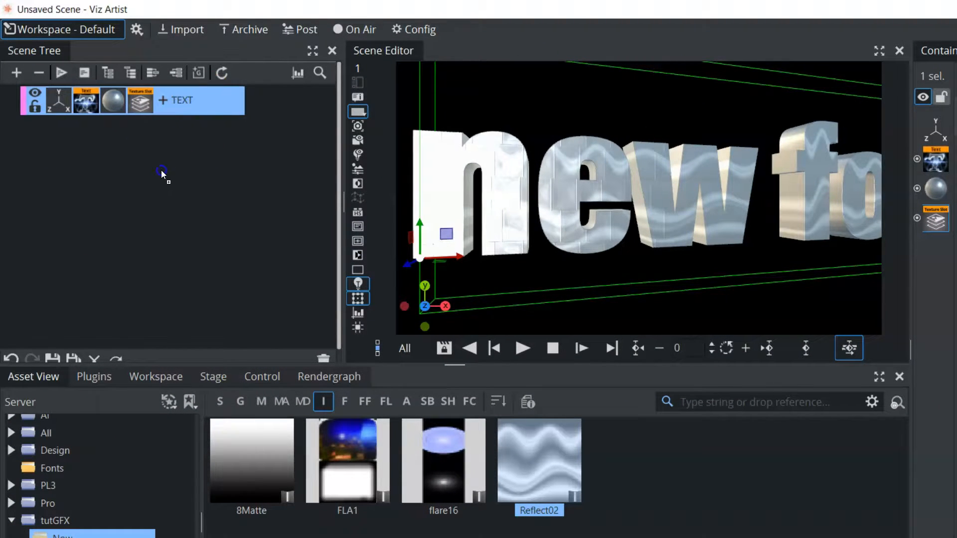
pyautogui.keyDown('ctrl'); pyautogui.moveTo(161, 170); pyautogui.dragTo(159, 172); pyautogui.keyUp('ctrl')
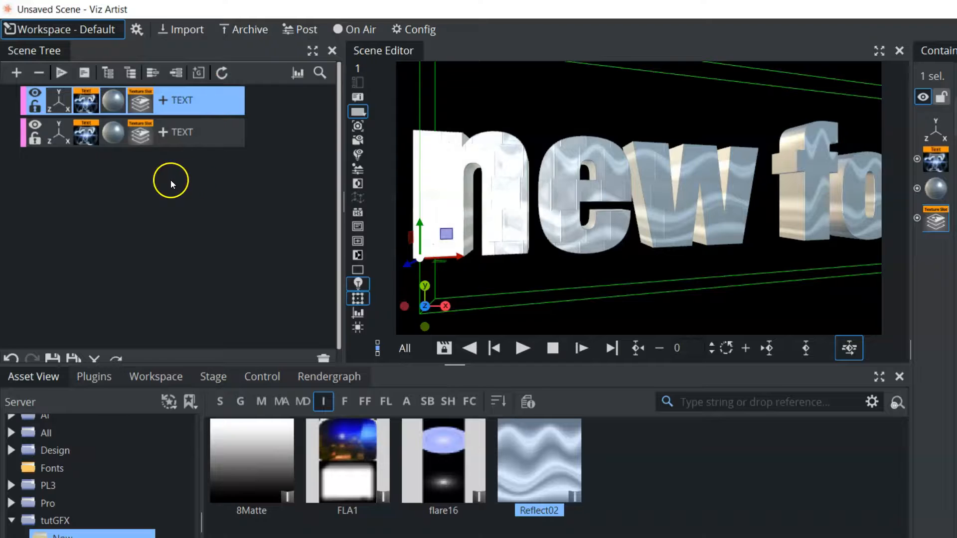
pyautogui.click(111, 130)
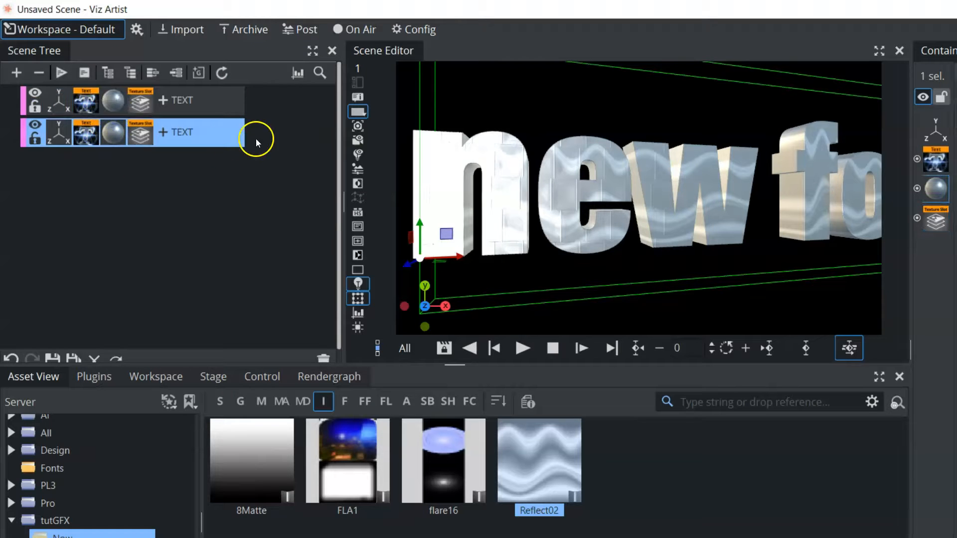
# - Browse the metal folders for material definitions and apply metak2 from the Metal2 folder to the second TEXT container
pyautogui.click(321, 402)
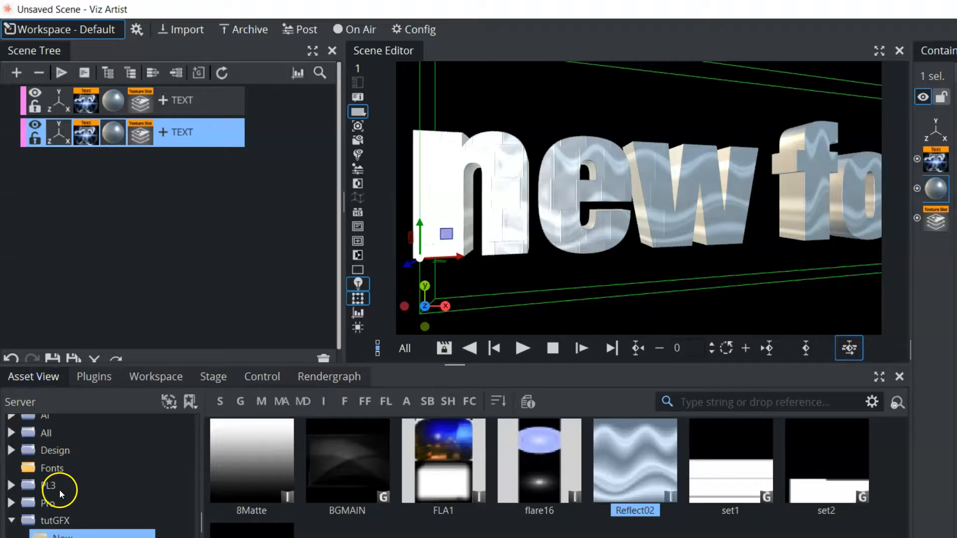
pyautogui.scroll(-10, 59, 489)
pyautogui.scroll(3, 59, 490)
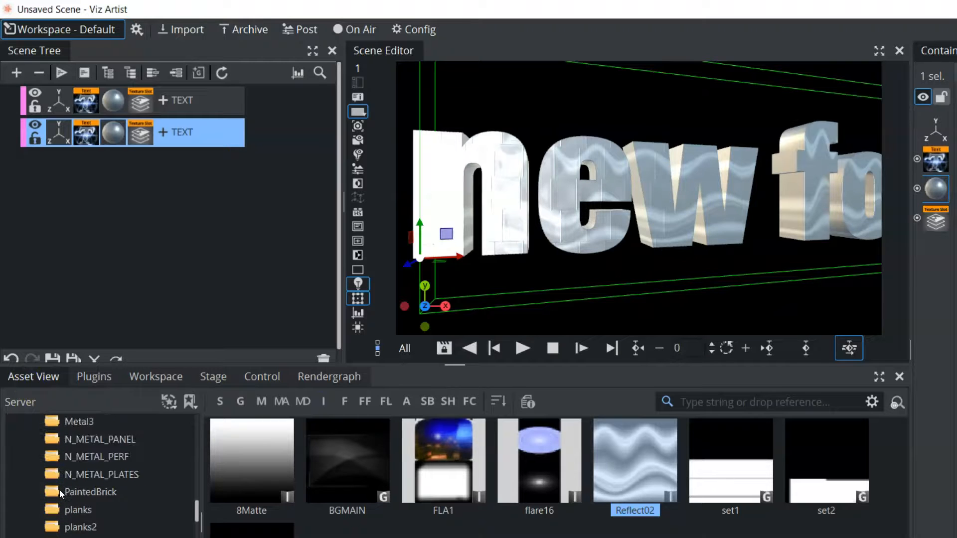
pyautogui.scroll(2, 58, 489)
pyautogui.click(113, 471)
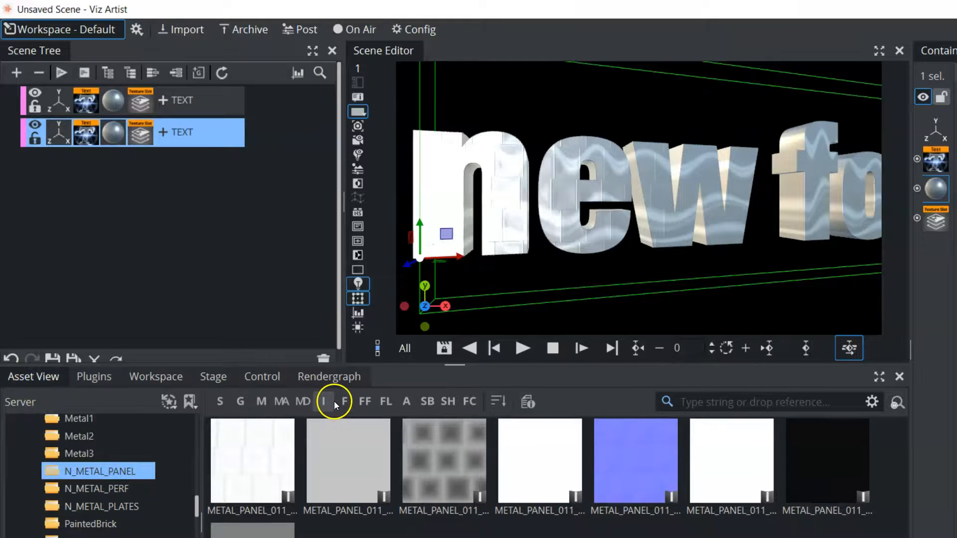
pyautogui.click(304, 401)
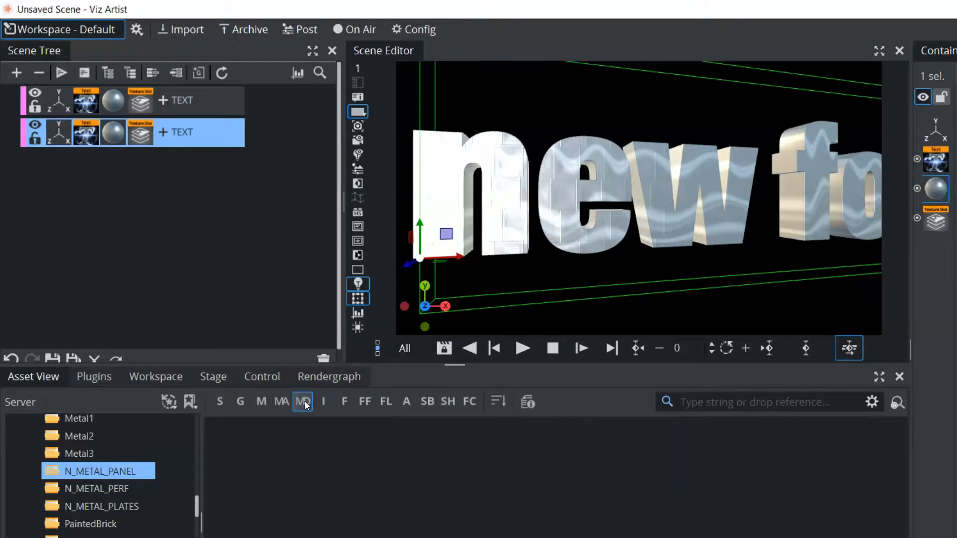
pyautogui.click(82, 437)
pyautogui.click(92, 454)
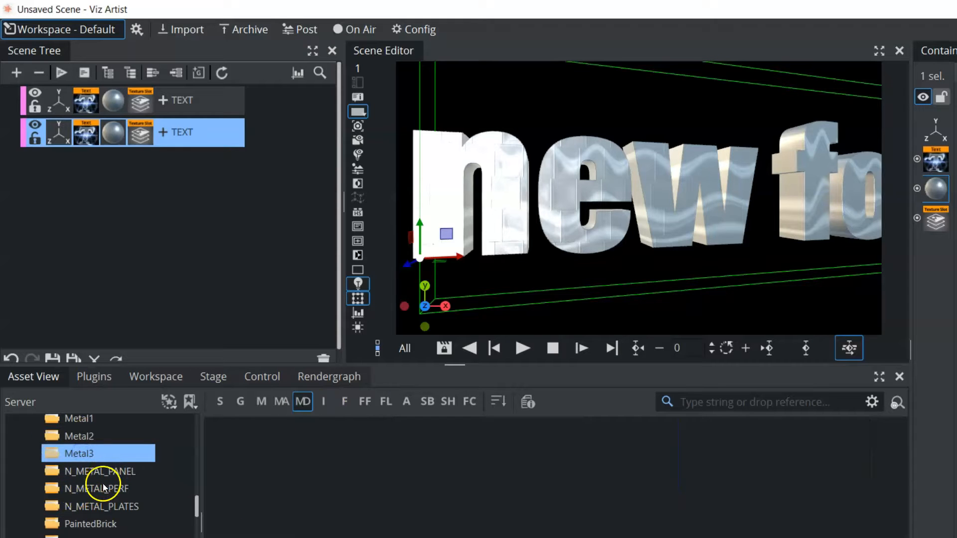
pyautogui.click(98, 506)
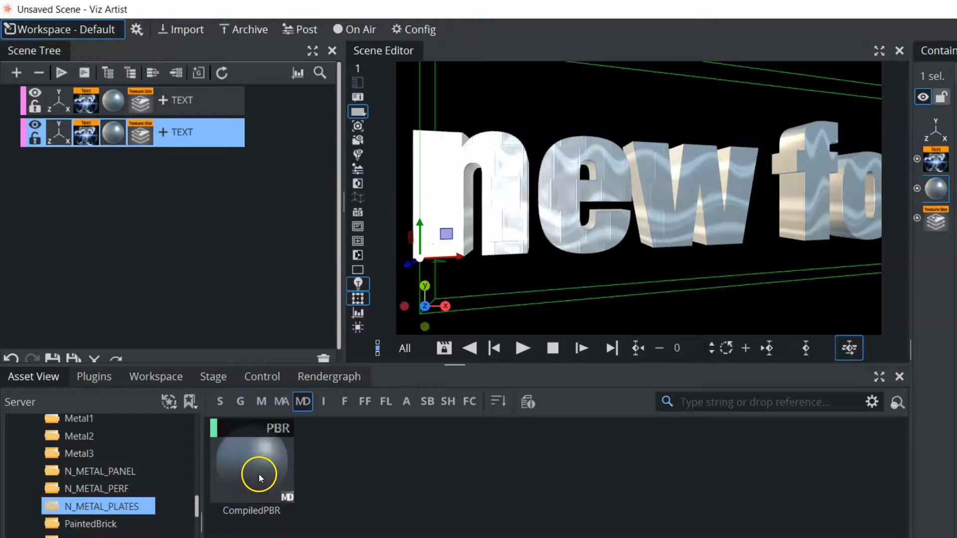
pyautogui.click(60, 436)
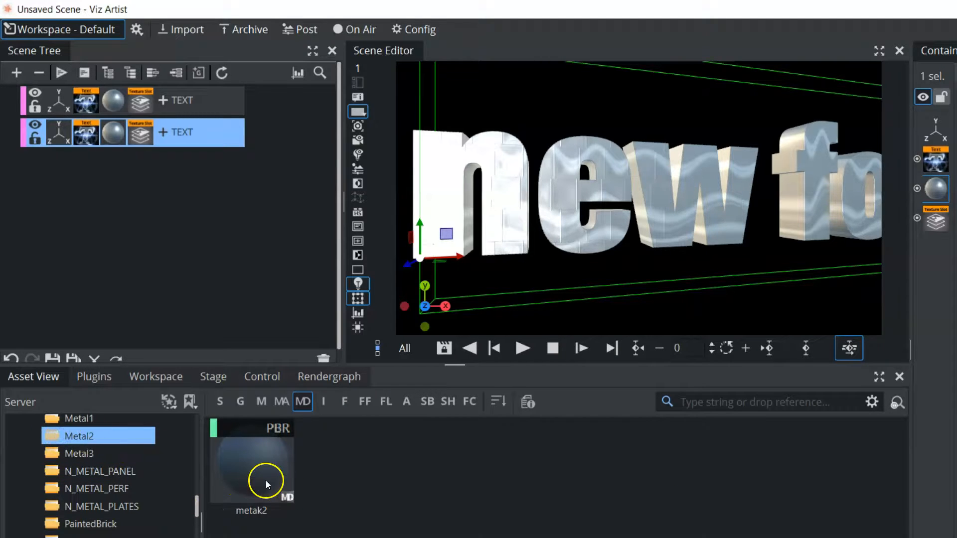
pyautogui.moveTo(256, 477); pyautogui.dragTo(190, 232)
pyautogui.moveTo(125, 154); pyautogui.dragTo(113, 134)
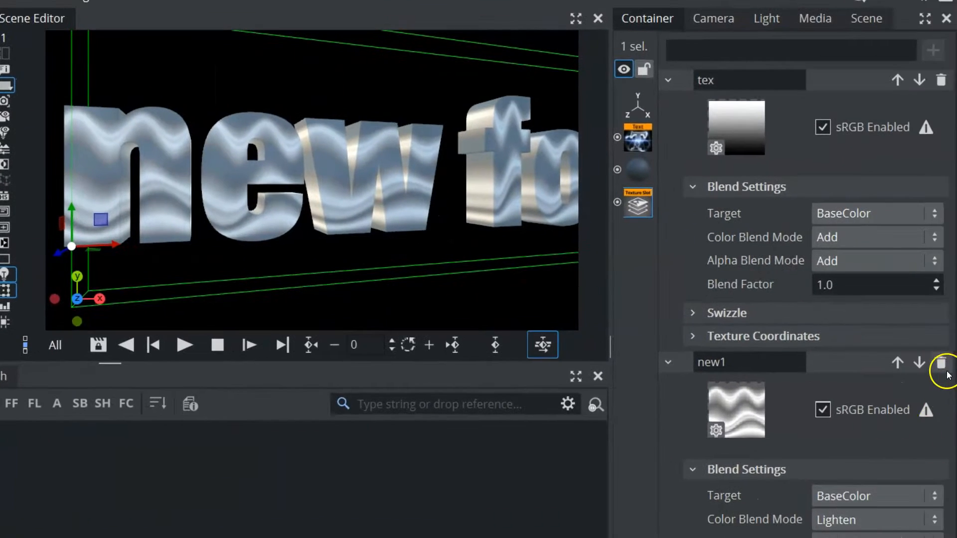
# - Delete the new1 slot from the second TEXT and try a dot-pattern image from the design_dits folder in its tex slot
pyautogui.click(941, 367)
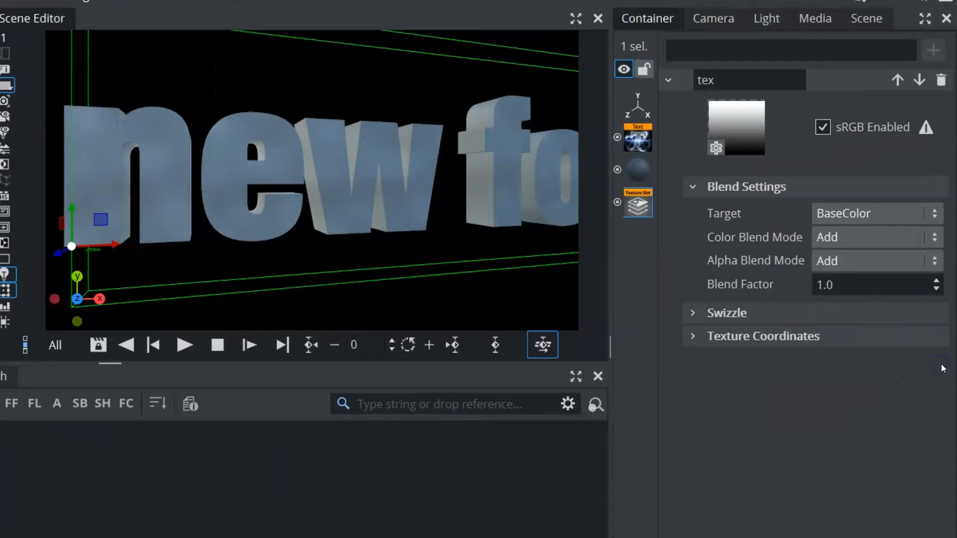
pyautogui.click(80, 404)
pyautogui.click(12, 403)
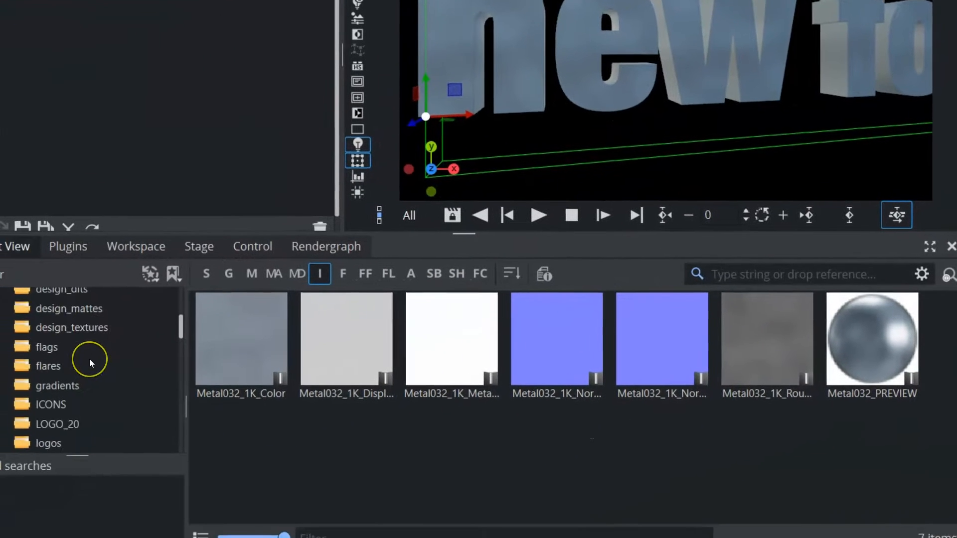
pyautogui.scroll(3, 89, 358)
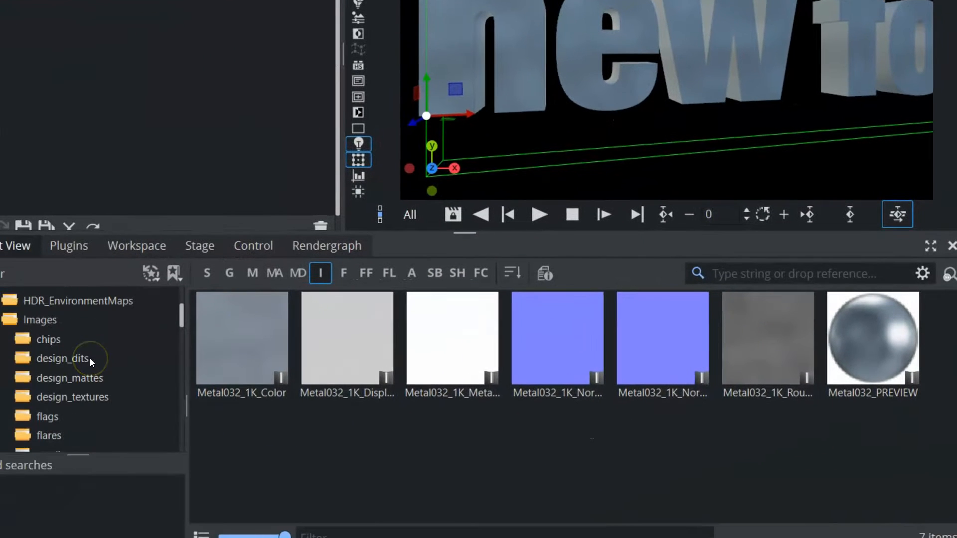
pyautogui.click(64, 357)
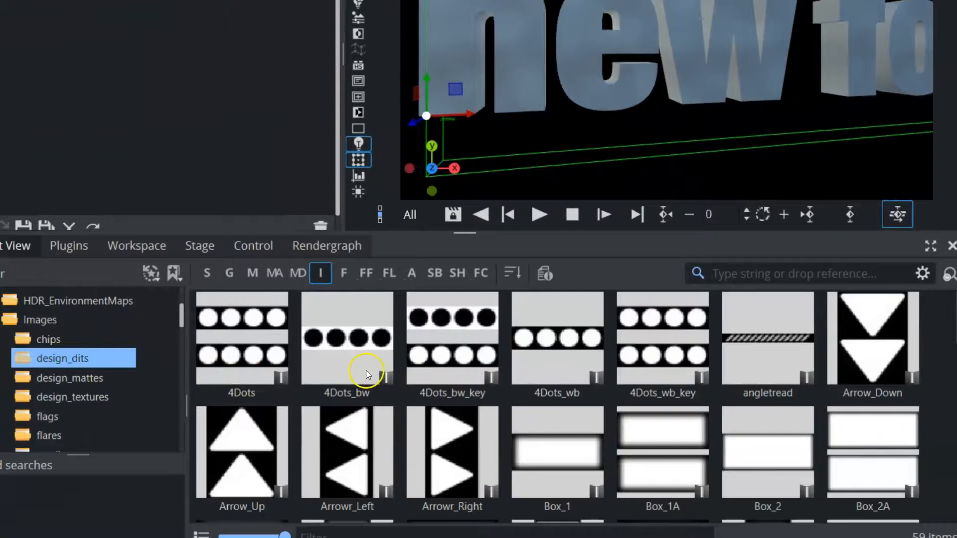
pyautogui.scroll(-5, 768, 464)
pyautogui.moveTo(420, 482); pyautogui.dragTo(956, 3)
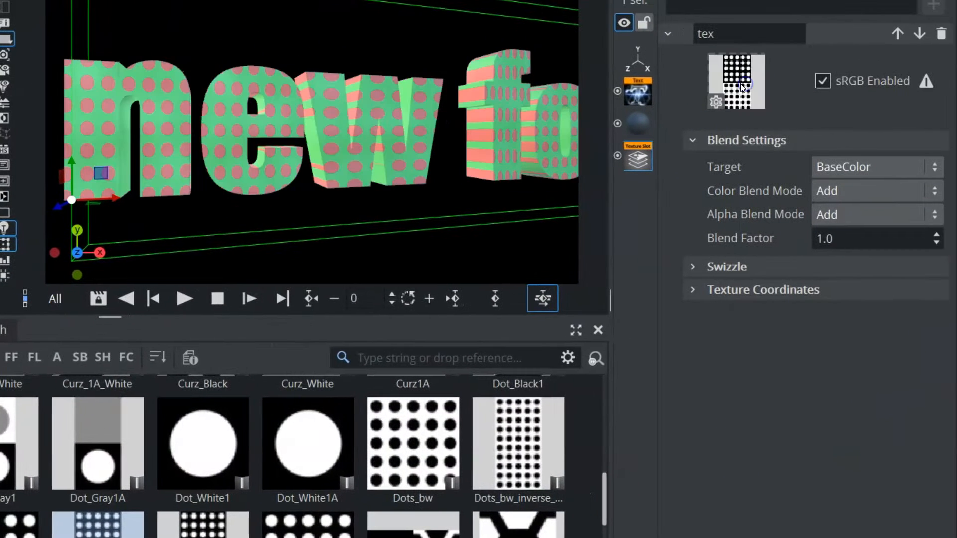
# - Try Multiply as the tex slot's Alpha Blend Mode with Color Blend Mode on Add, and swap the dots for a hexagon-pattern image
pyautogui.click(885, 194)
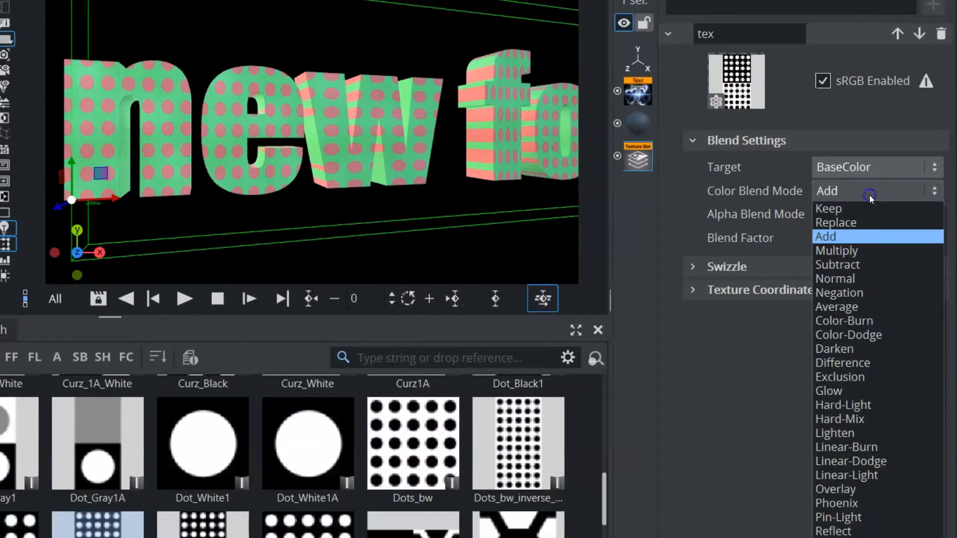
pyautogui.click(853, 339)
pyautogui.click(842, 213)
pyautogui.click(847, 274)
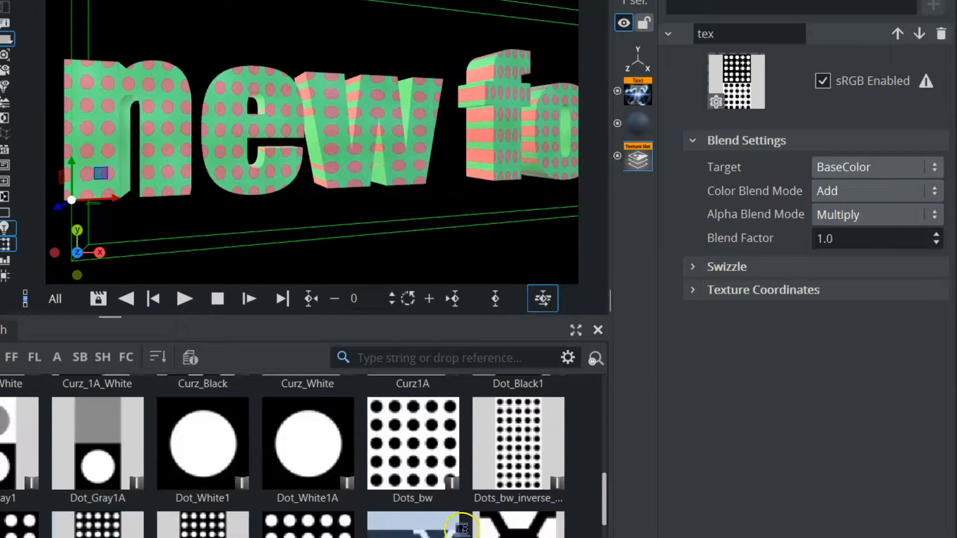
pyautogui.moveTo(741, 106); pyautogui.dragTo(742, 90)
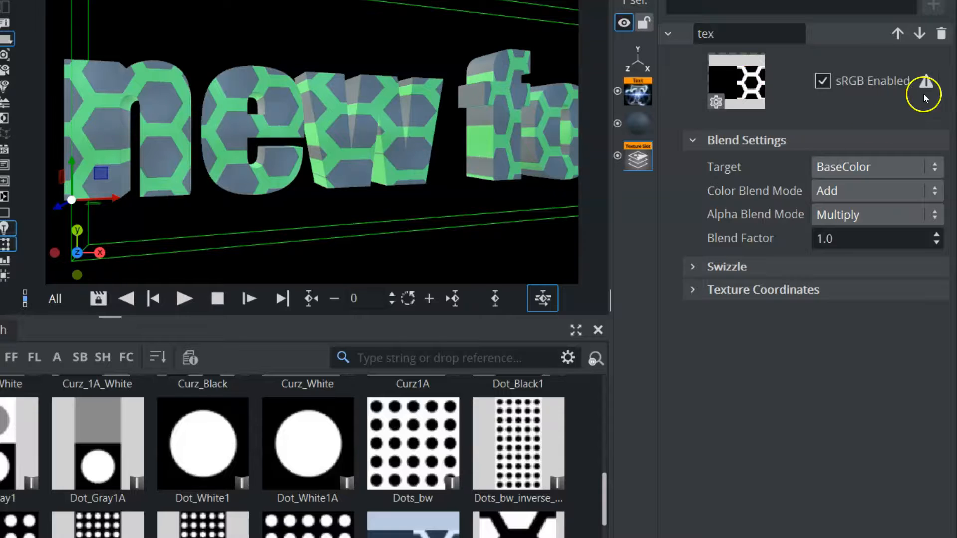
# - Remove the tex slot and the Texture Slot plugin from the second TEXT container, and set the container's Position Z to -387
pyautogui.click(940, 33)
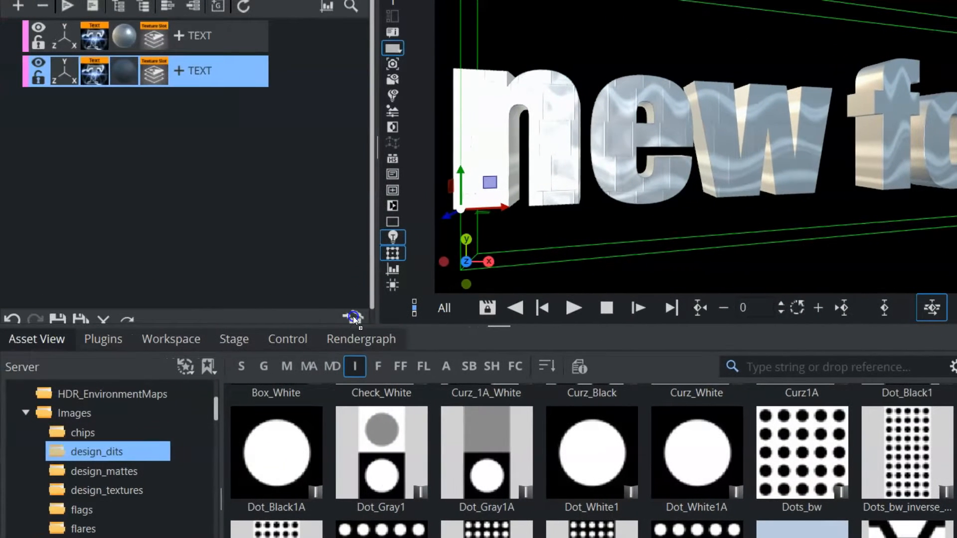
pyautogui.moveTo(353, 316); pyautogui.dragTo(353, 317)
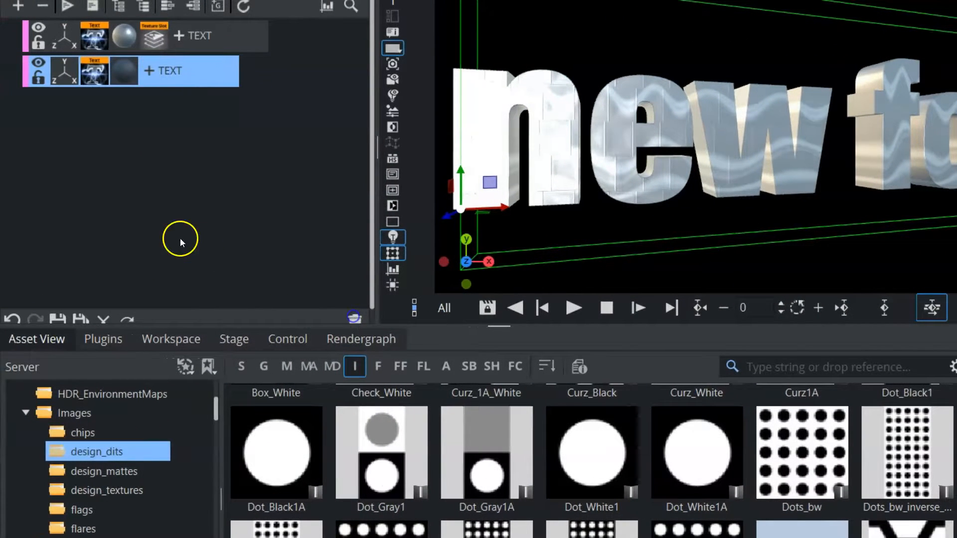
pyautogui.click(124, 80)
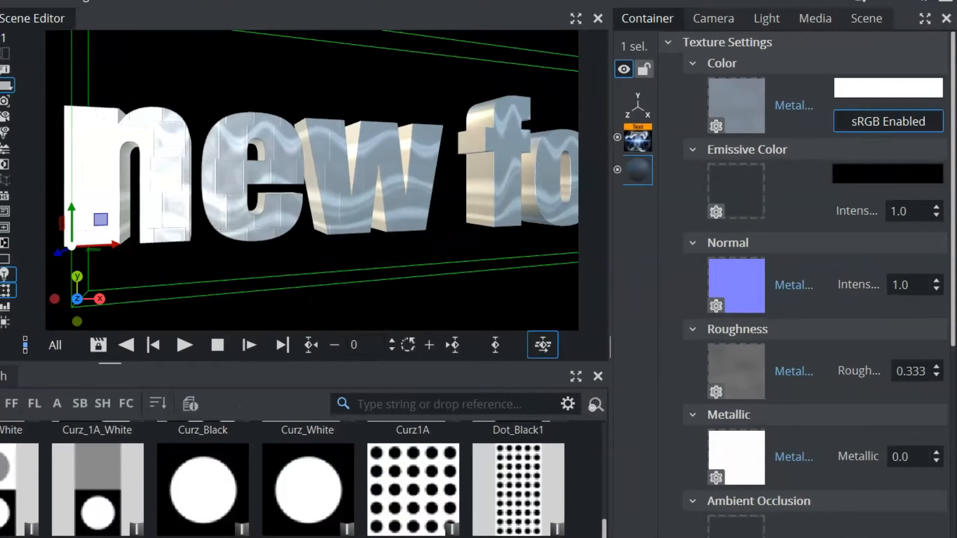
pyautogui.click(12, 166)
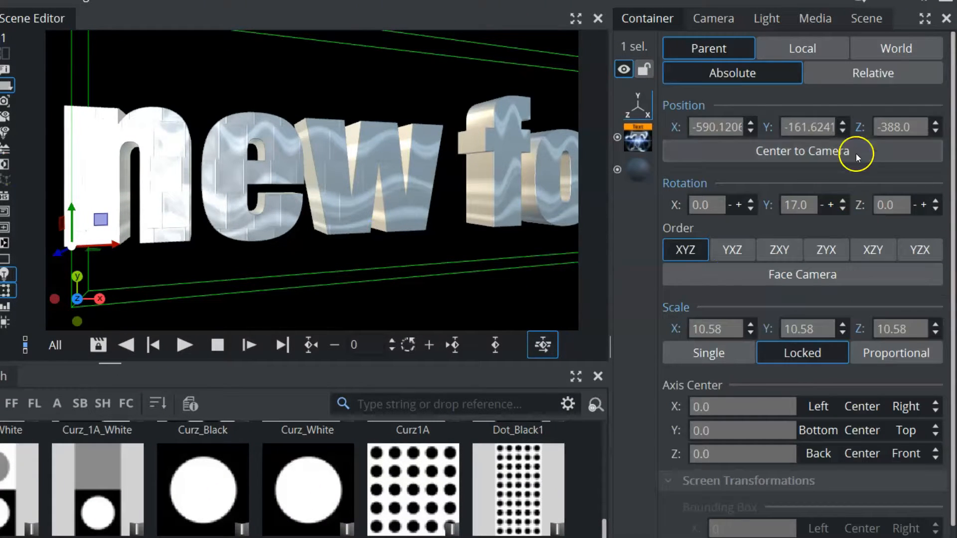
pyautogui.moveTo(889, 128); pyautogui.dragTo(890, 130)
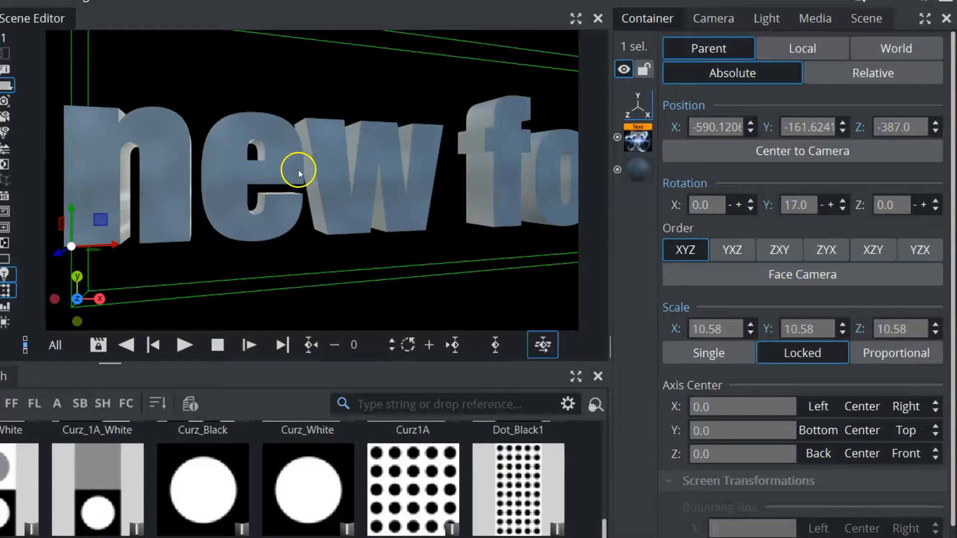
# - Set the second text's Extrusion Depth to 3.1 with the fully rounded extrusion type
pyautogui.click(638, 137)
pyautogui.scroll(-1, 797, 384)
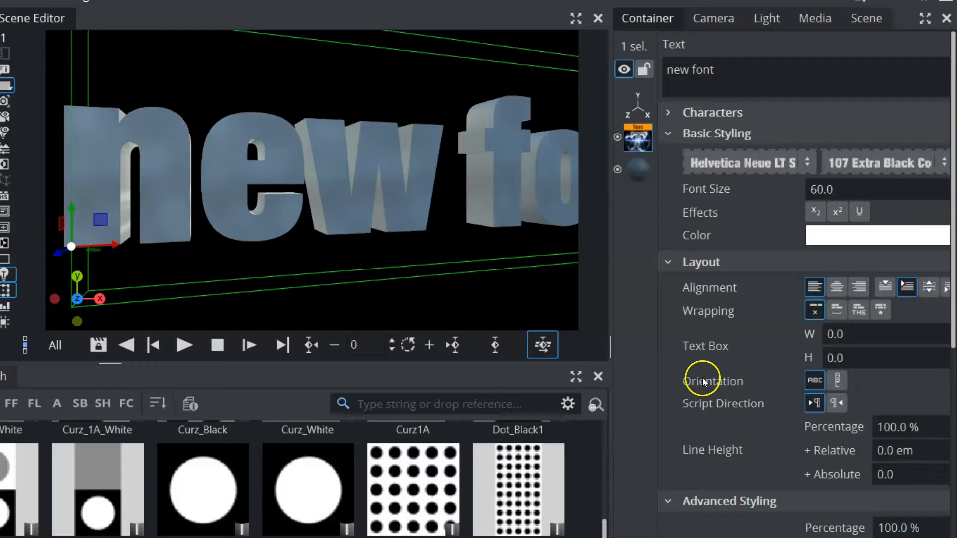
pyautogui.scroll(-5, 698, 386)
pyautogui.scroll(-6, 716, 390)
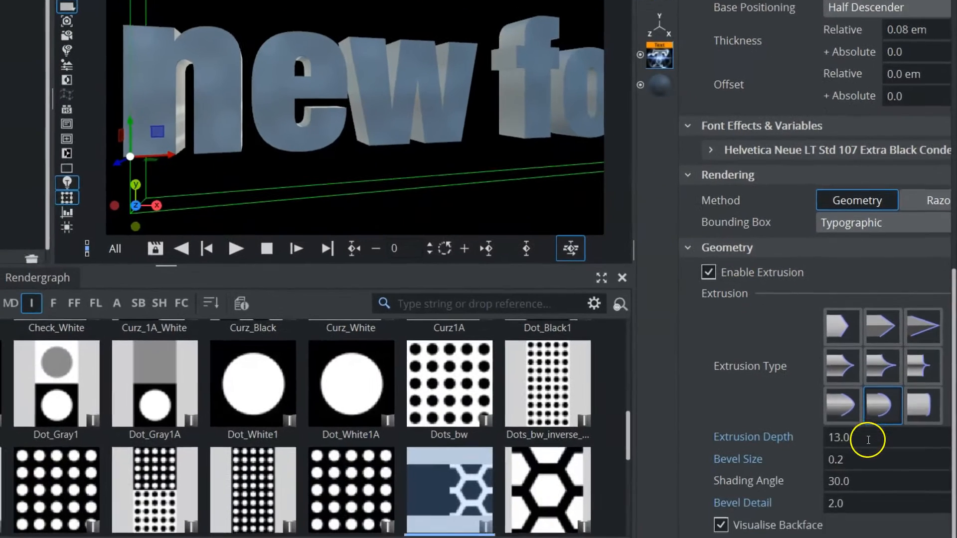
pyautogui.moveTo(868, 419); pyautogui.dragTo(854, 420)
pyautogui.click(878, 387)
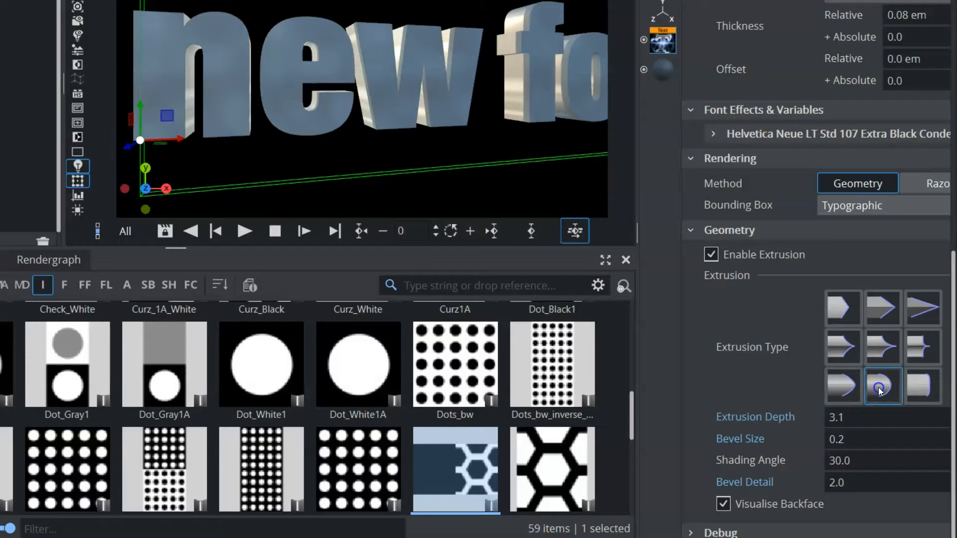
# - Set the second text's Bevel Size to 0.5 and group both TEXT containers under a new parent container
pyautogui.moveTo(844, 445); pyautogui.dragTo(847, 445)
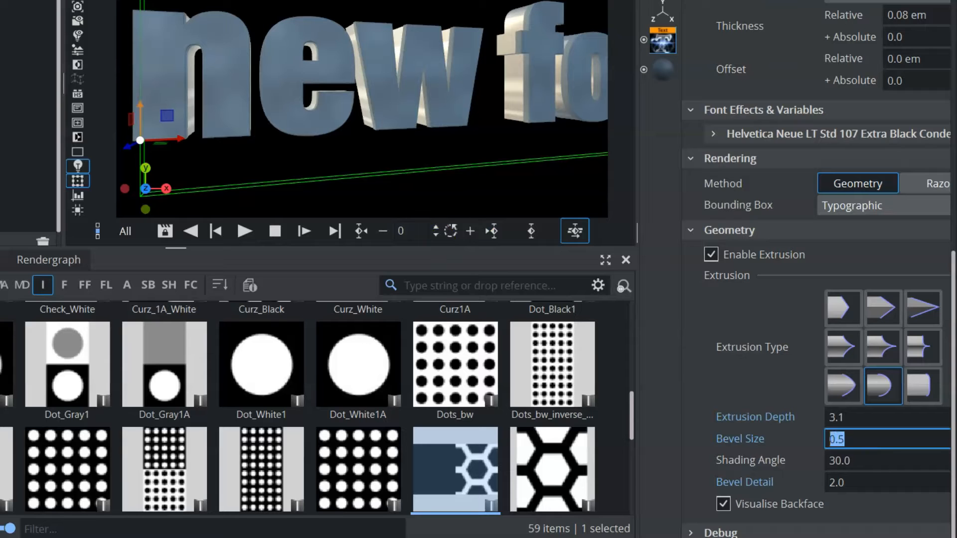
pyautogui.click(107, 72)
pyautogui.click(106, 106)
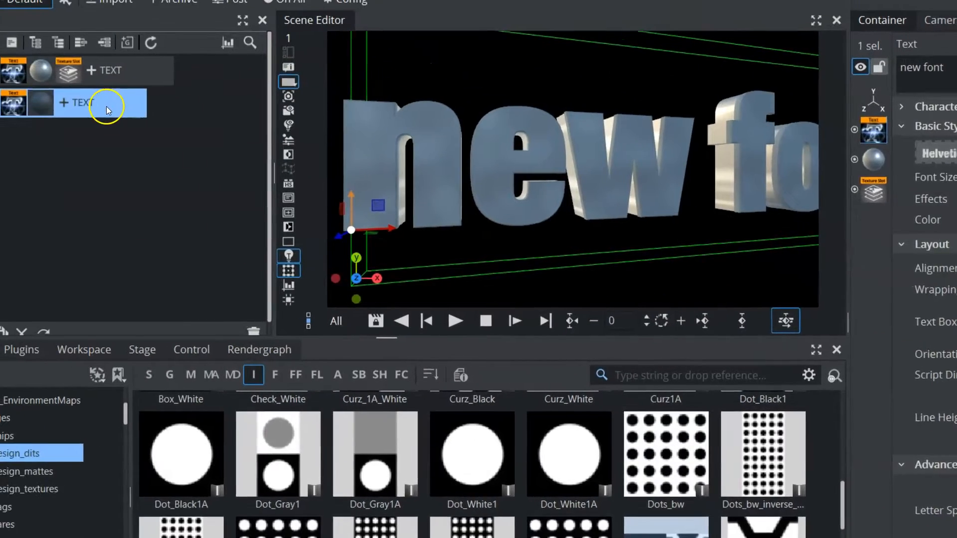
pyautogui.keyDown('ctrl'); pyautogui.click(208, 108); pyautogui.keyUp('ctrl')
pyautogui.click(108, 73)
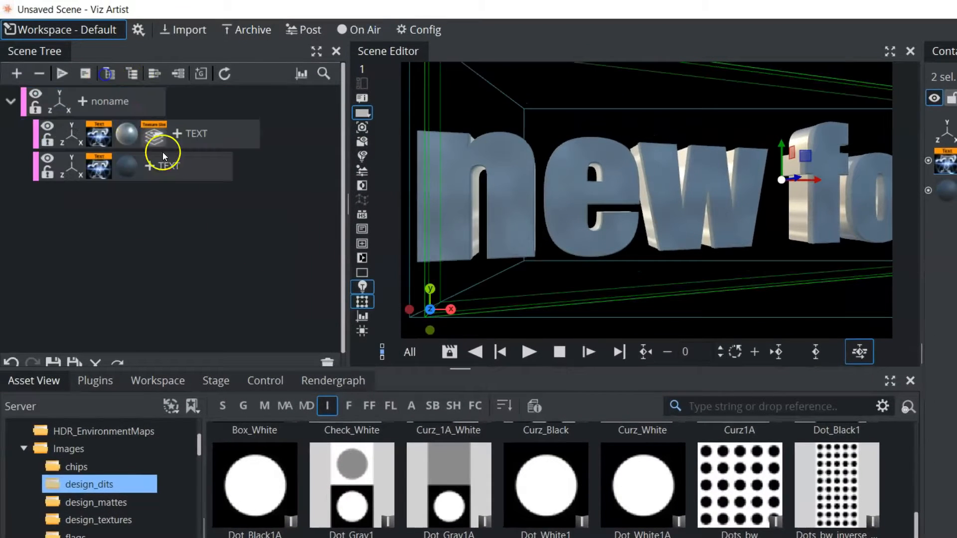
# - Set the new parent container's Position X to -110 and Rotation Y to -1
pyautogui.click(63, 102)
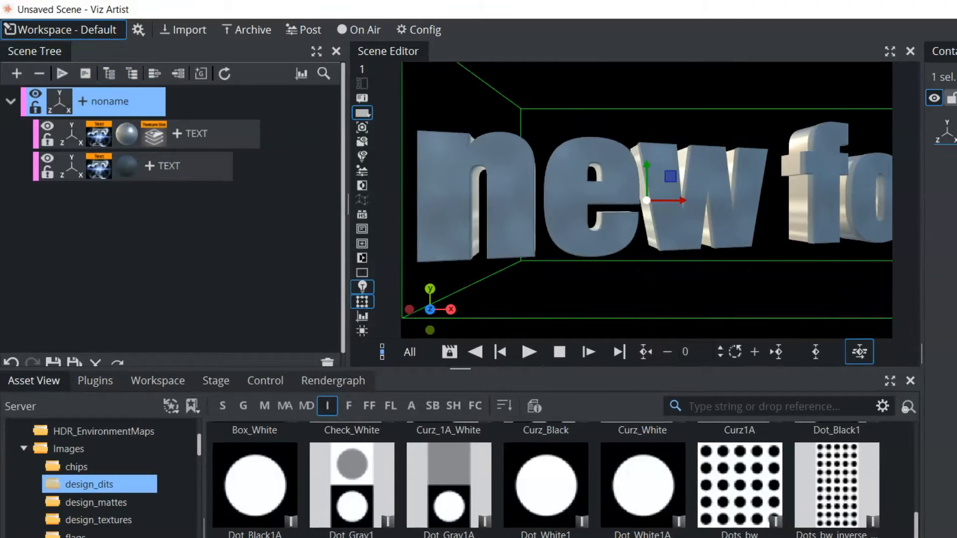
pyautogui.moveTo(946, 239); pyautogui.dragTo(410, 214)
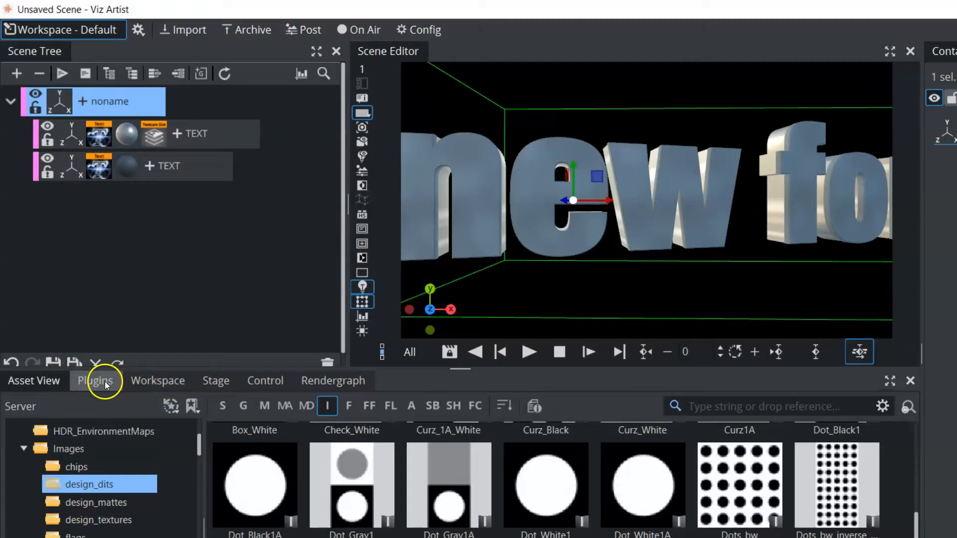
# - Add the set2 geometry from the server's assets to the scene and turn off the editor's default light
pyautogui.click(44, 382)
pyautogui.click(244, 404)
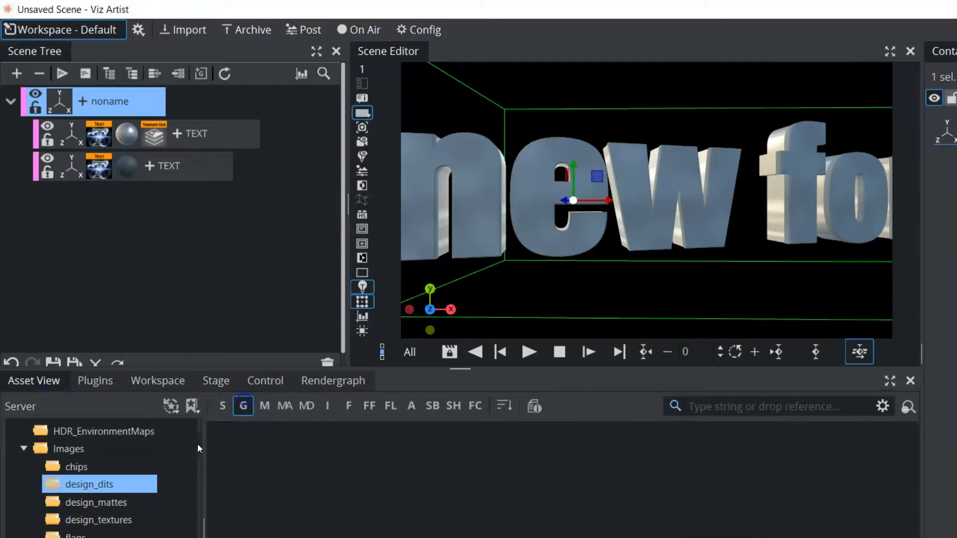
pyautogui.click(352, 518)
pyautogui.moveTo(447, 483); pyautogui.dragTo(160, 259)
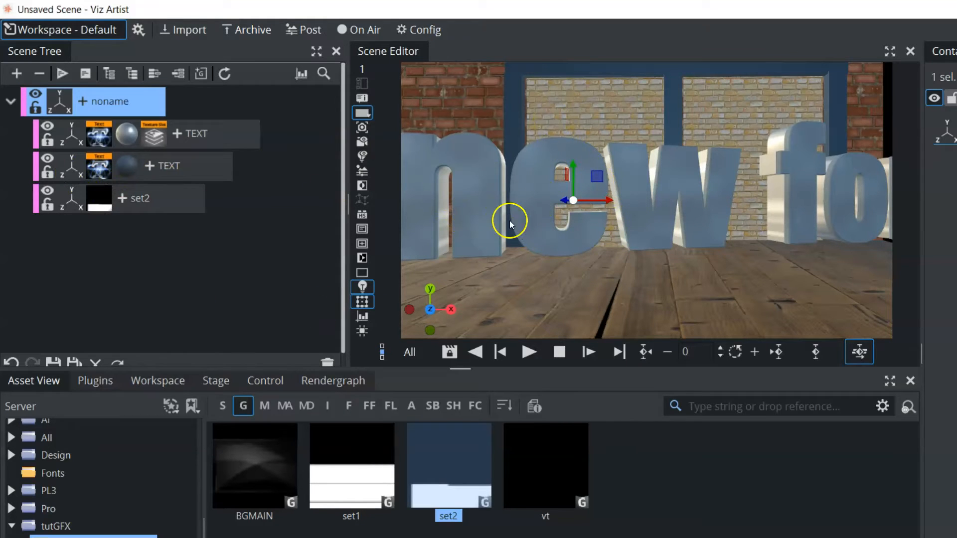
pyautogui.click(366, 292)
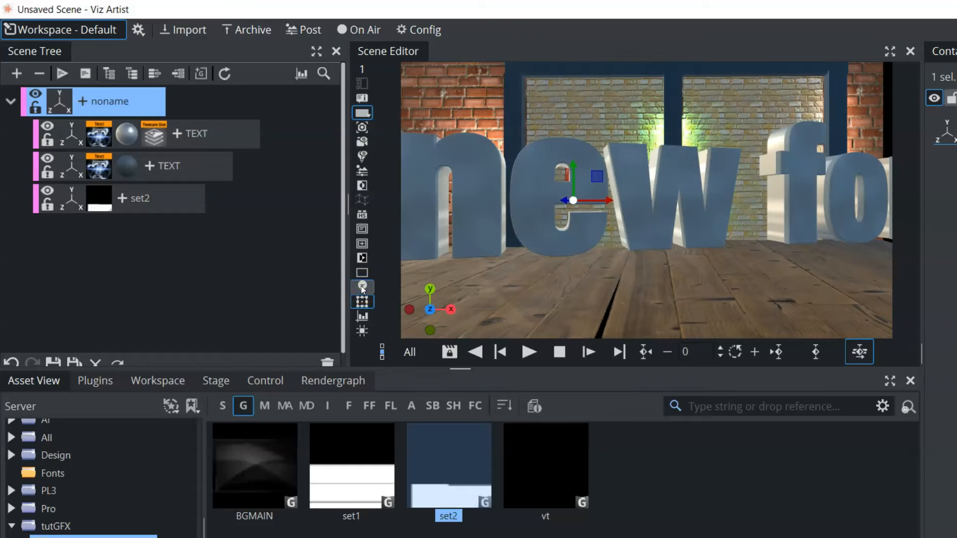
# - Place set2 as a top-level container above the text group, and bring the text group closer to the camera along Z
pyautogui.click(66, 140)
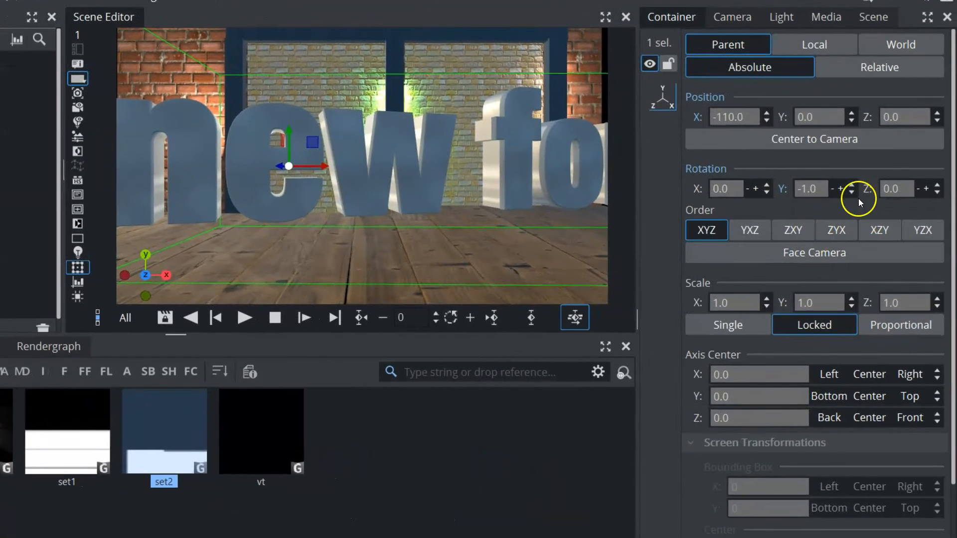
pyautogui.moveTo(766, 117); pyautogui.dragTo(863, 120)
pyautogui.moveTo(937, 117); pyautogui.dragTo(1, 246)
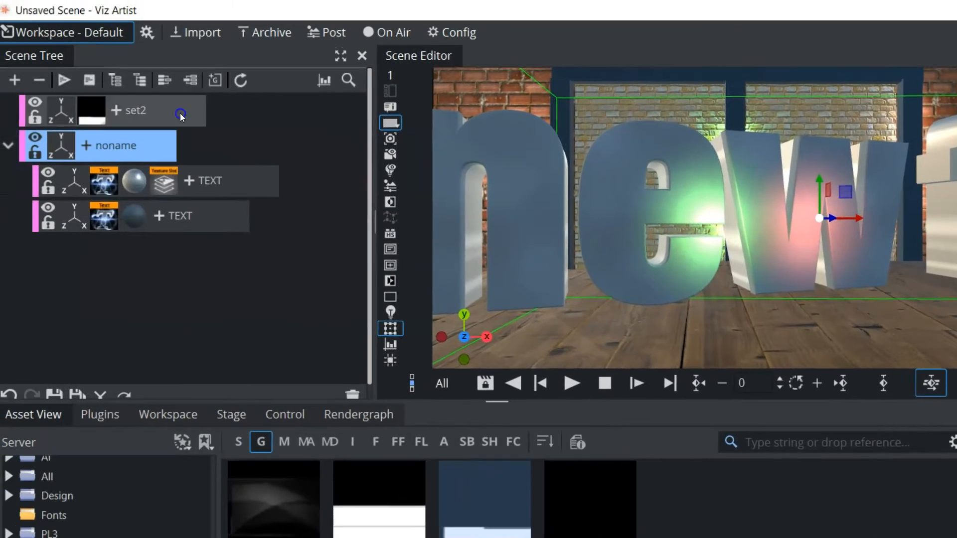
# - Split the set2 container into its subcontainers and expand its POINT group to reveal the point lights
pyautogui.click(183, 113)
pyautogui.rightClick(184, 114)
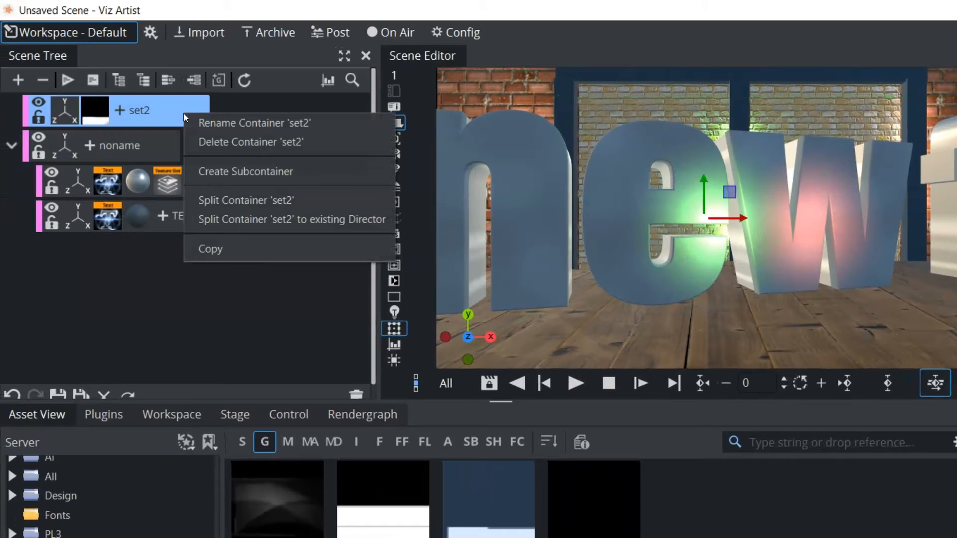
pyautogui.click(231, 199)
pyautogui.click(12, 110)
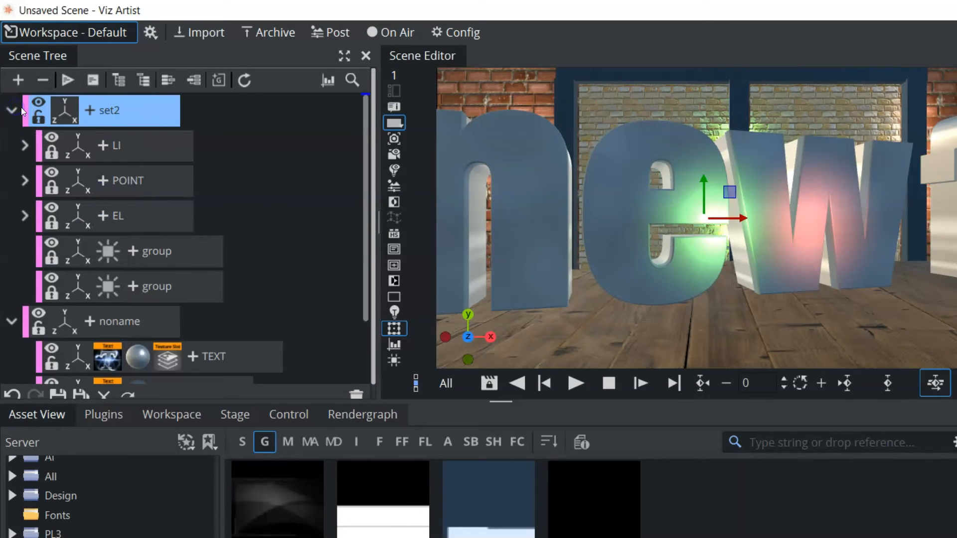
pyautogui.click(13, 177)
pyautogui.click(22, 179)
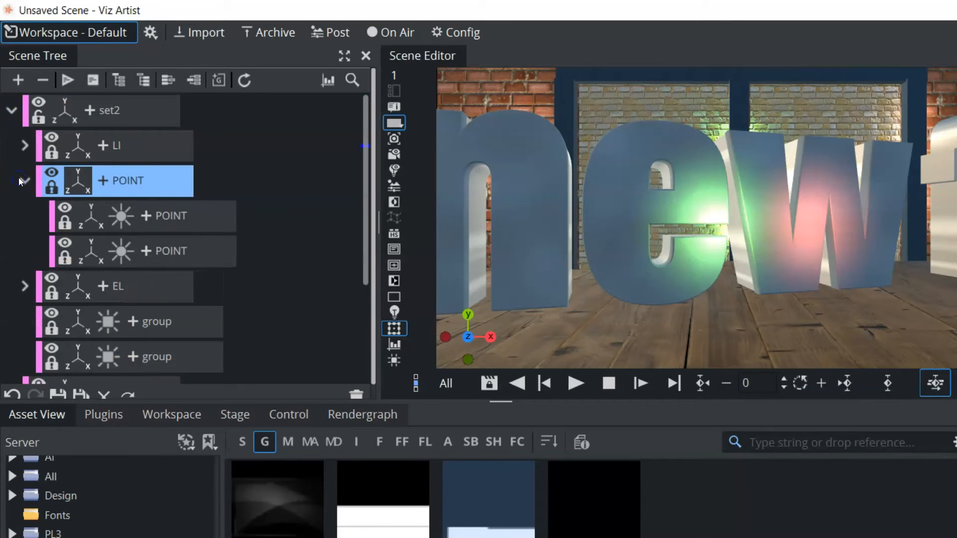
# - Hide and show the first POINT light to identify it, and set its Position X to -25
pyautogui.click(59, 207)
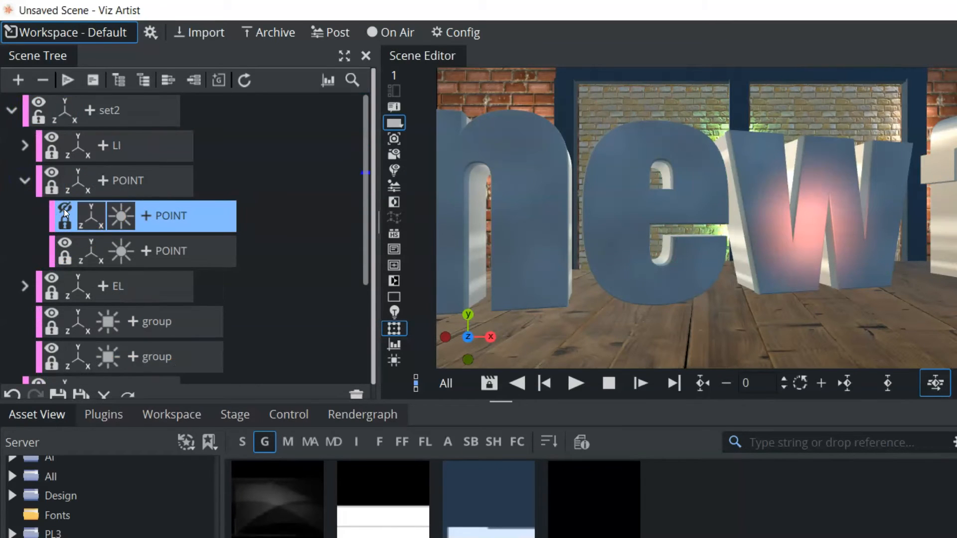
pyautogui.click(63, 208)
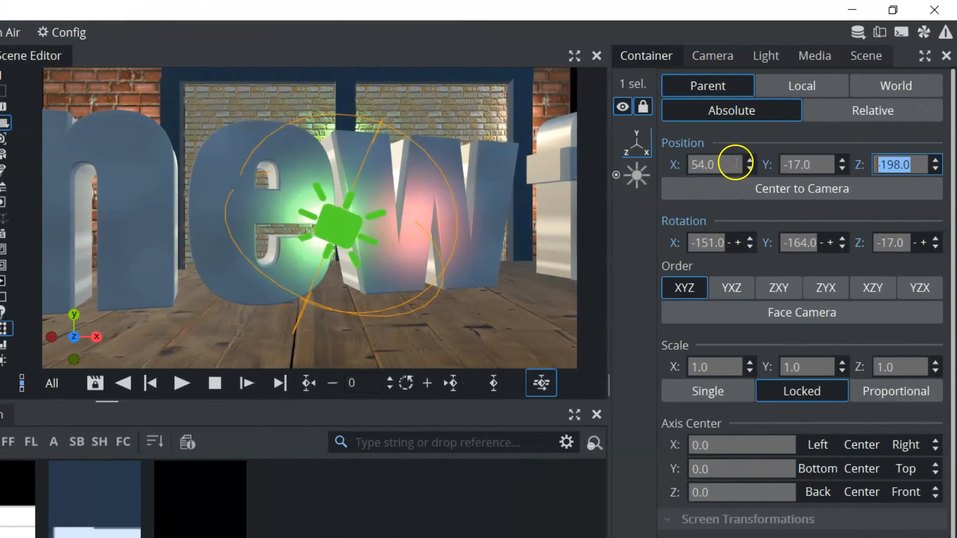
pyautogui.moveTo(735, 162); pyautogui.dragTo(657, 166)
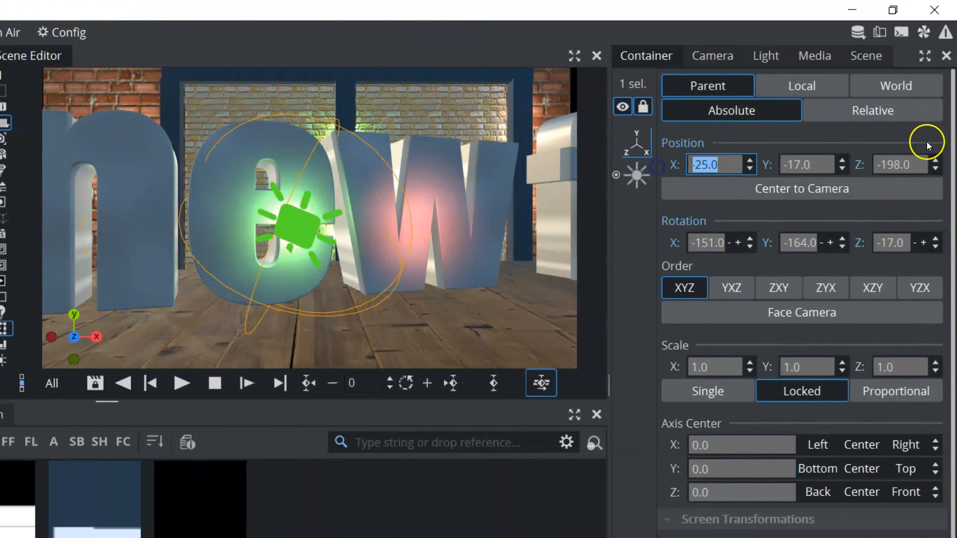
# - Try the Directional, Spot and Area light types on the green point light and return it to Point
pyautogui.click(636, 174)
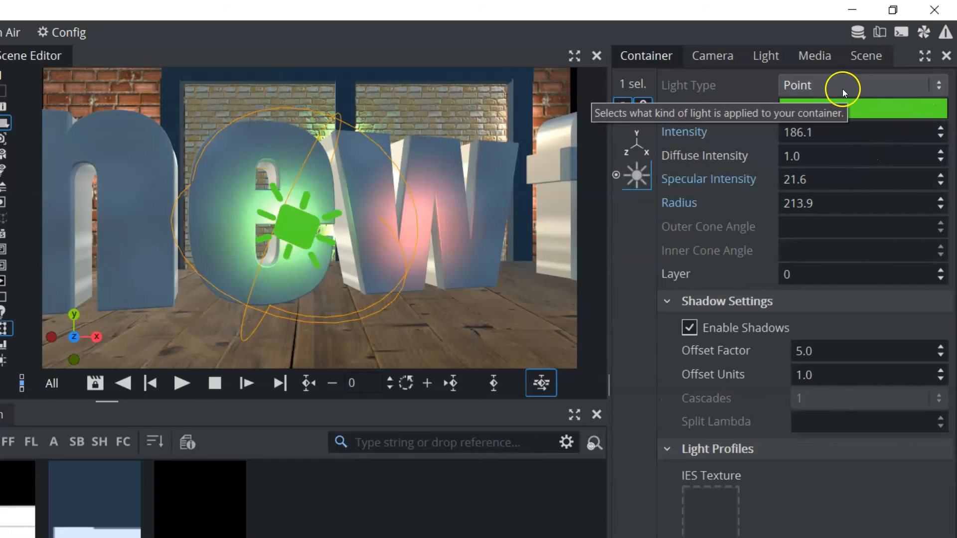
pyautogui.click(825, 85)
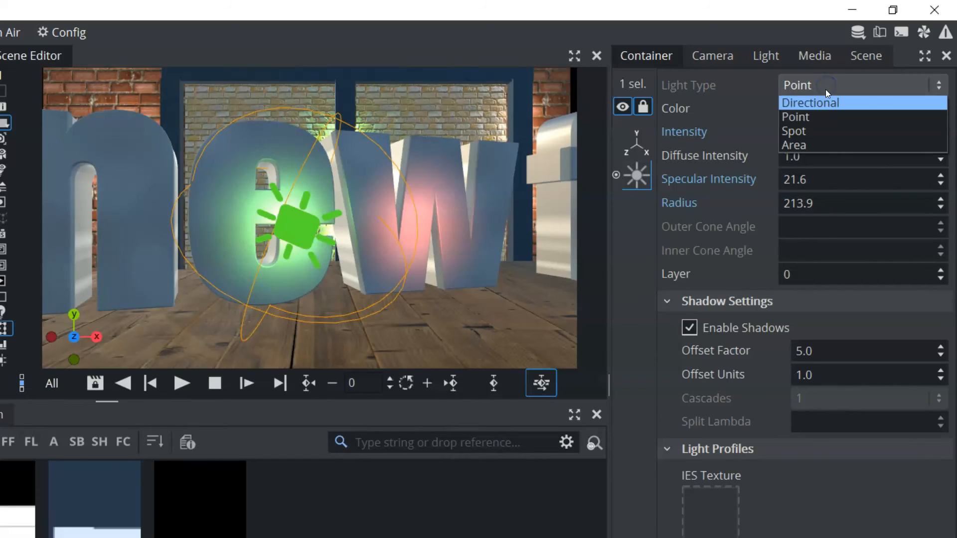
pyautogui.click(823, 101)
pyautogui.click(832, 87)
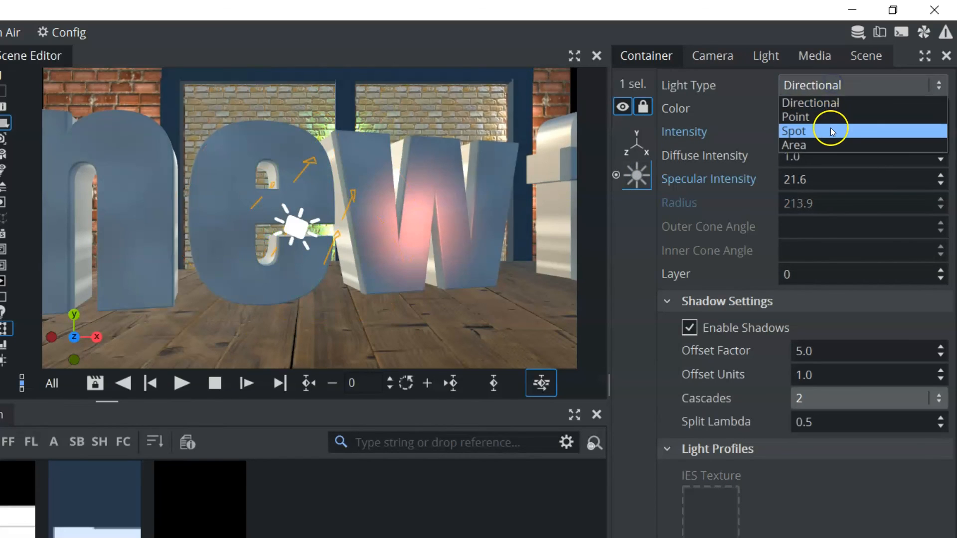
pyautogui.click(831, 130)
pyautogui.click(833, 91)
pyautogui.click(827, 145)
pyautogui.click(827, 84)
pyautogui.click(821, 116)
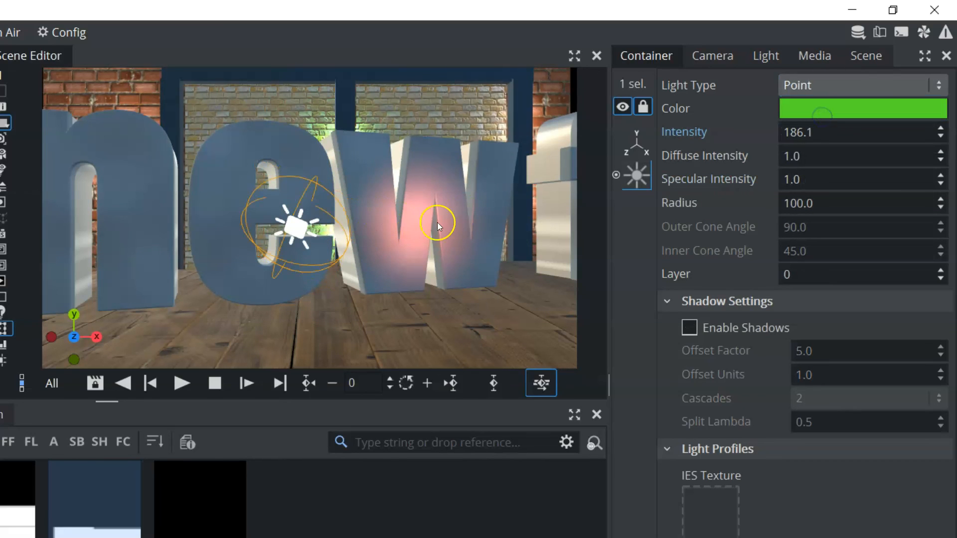